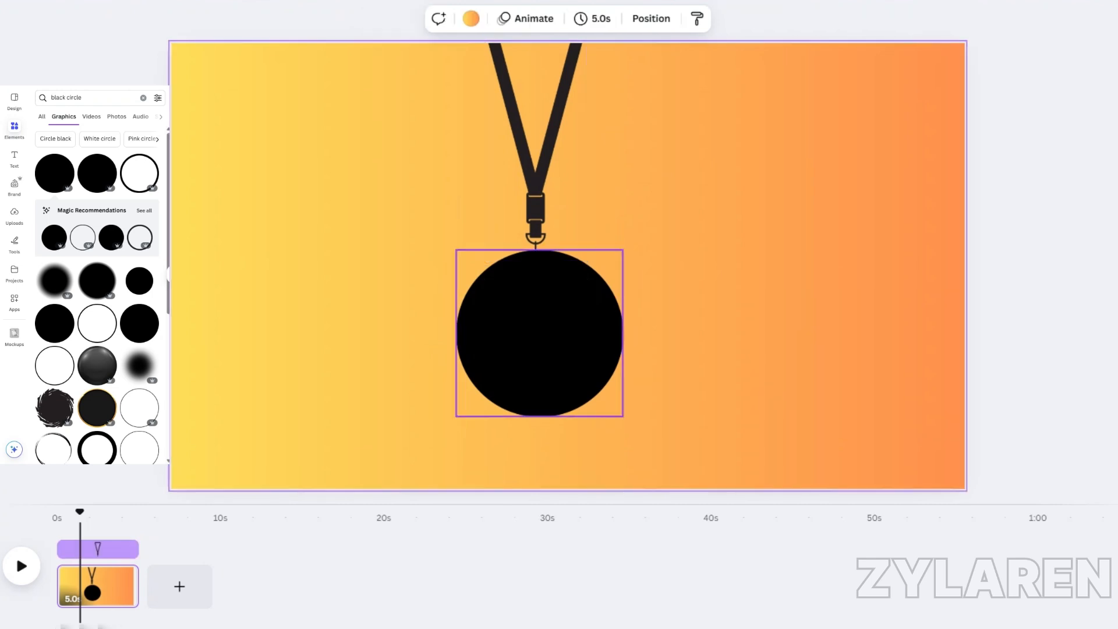
Step: Add a rectangle shape, narrow it to about 98 × 324 px, and place it over the lower part of the black circle
triple_click(90, 97)
text(re)
click(78, 133)
drag(501, 266, 548, 265)
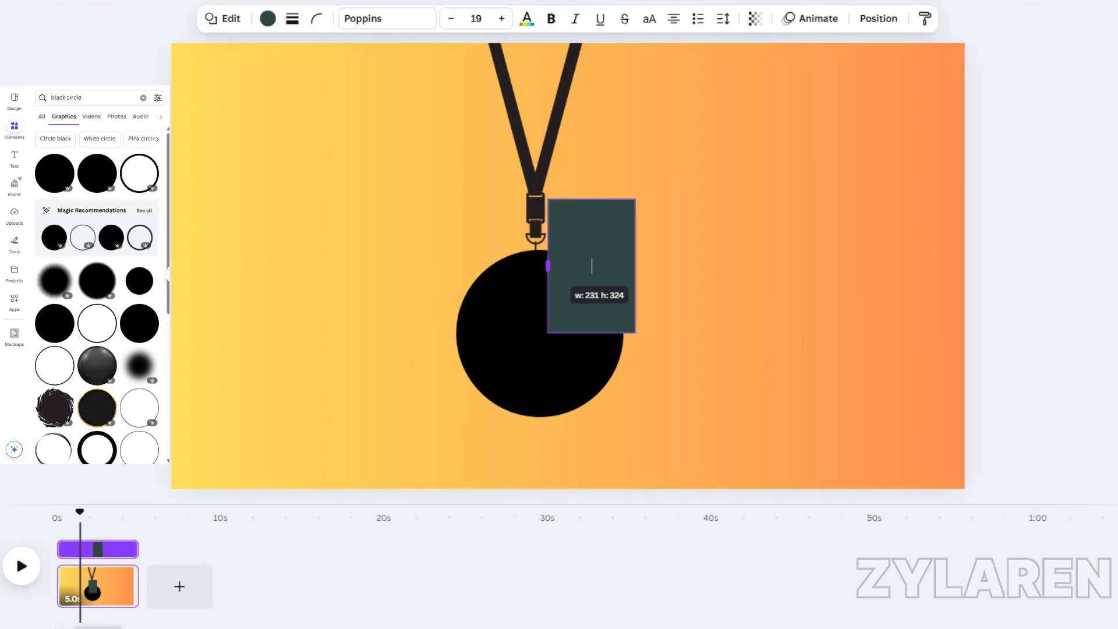
drag(615, 265, 548, 404)
Step: Group the lanyard, black circle and rectangle, and make the rectangle fully transparent
click(877, 18)
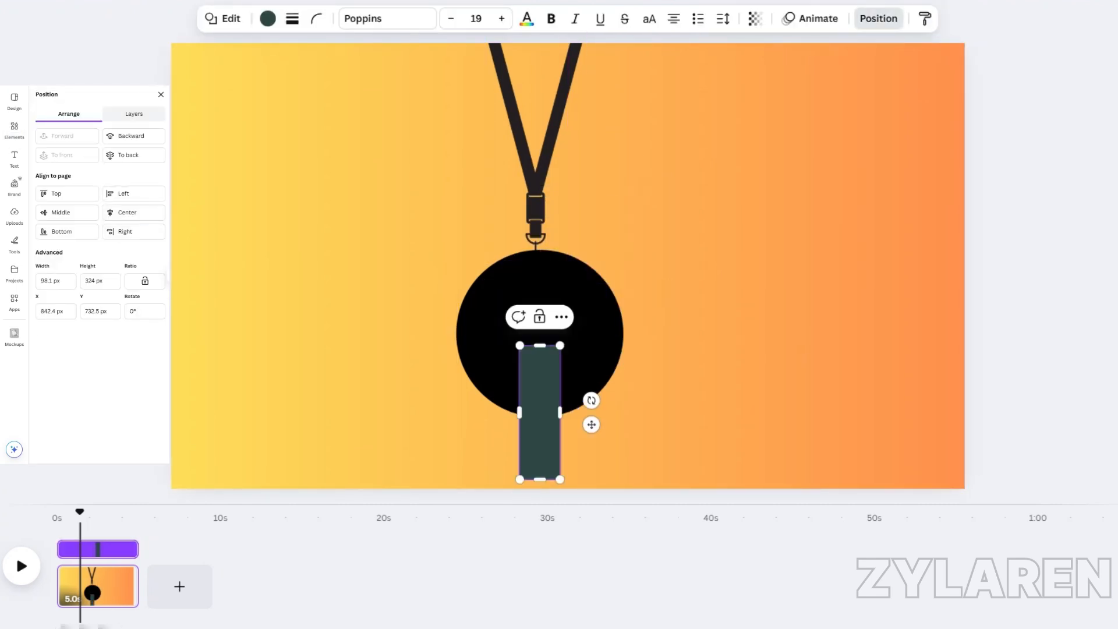
click(133, 114)
key(ctrl+a)
key(ctrl+g)
click(770, 18)
click(696, 74)
Step: Move the grouped badge out of view above the page's upper edge and duplicate the page
drag(539, 412, 531, 28)
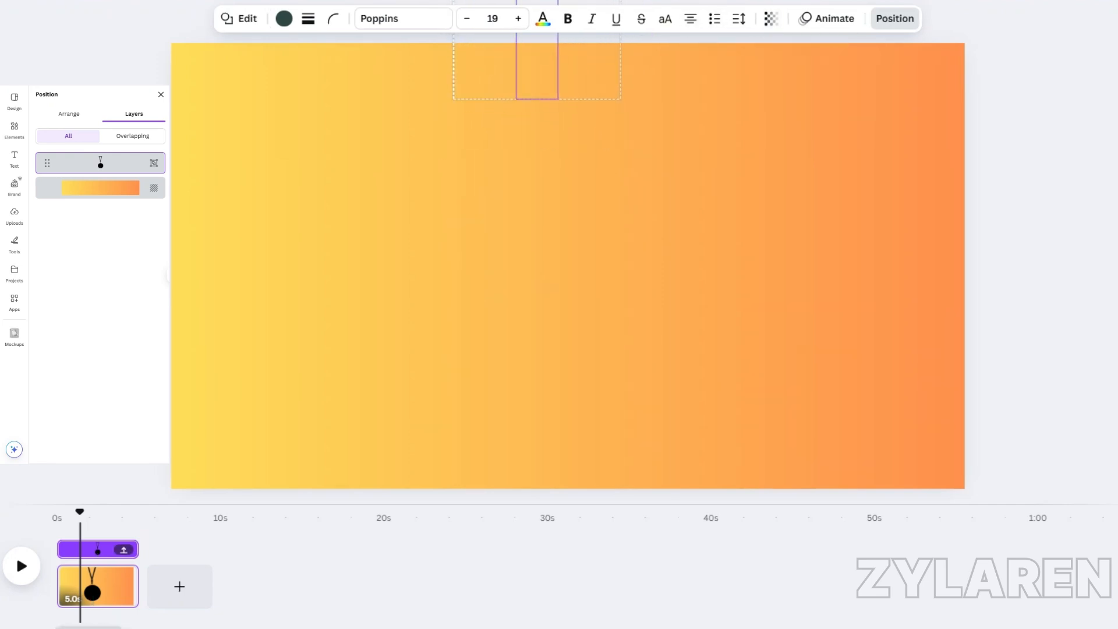
click(120, 576)
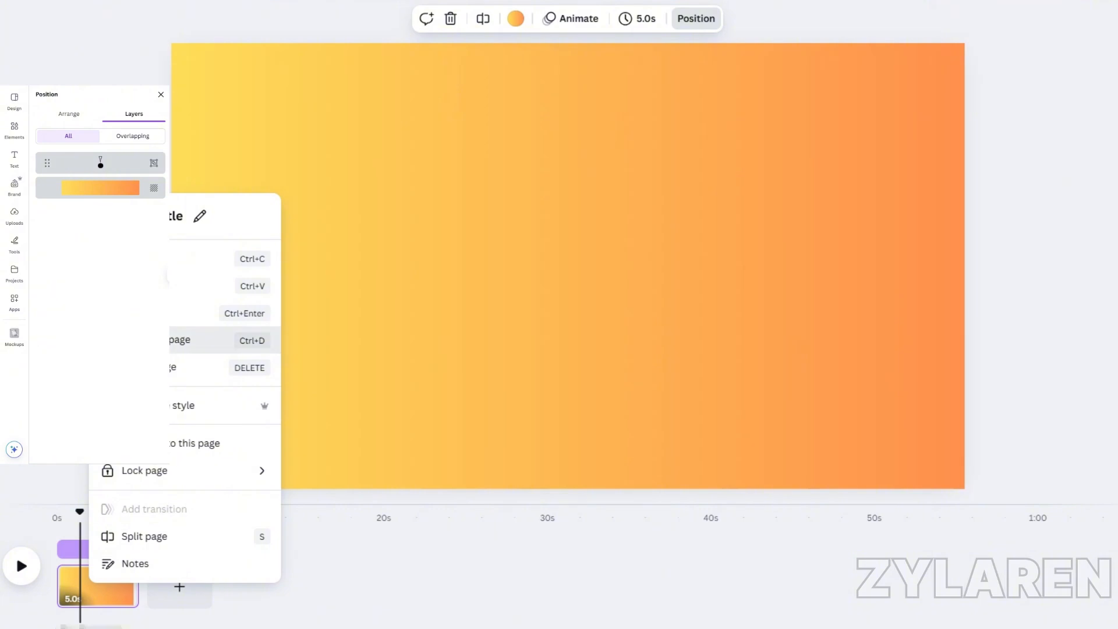
click(186, 340)
Step: Lower the badge group on the second page until the lanyard and circle hang near the page's centre
drag(532, 75, 540, 412)
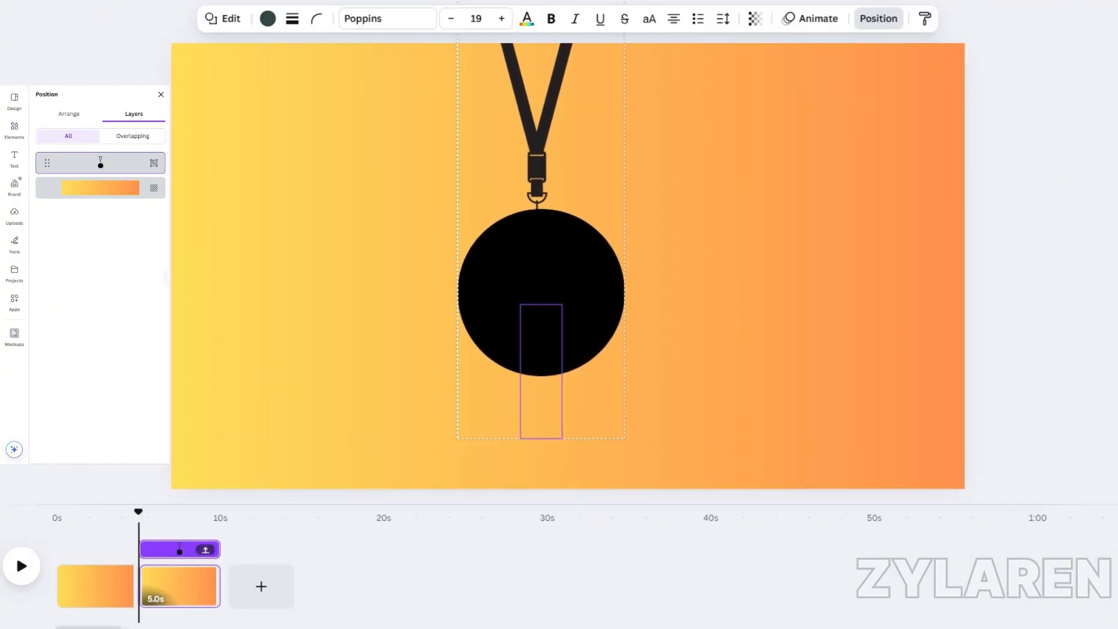
click(727, 291)
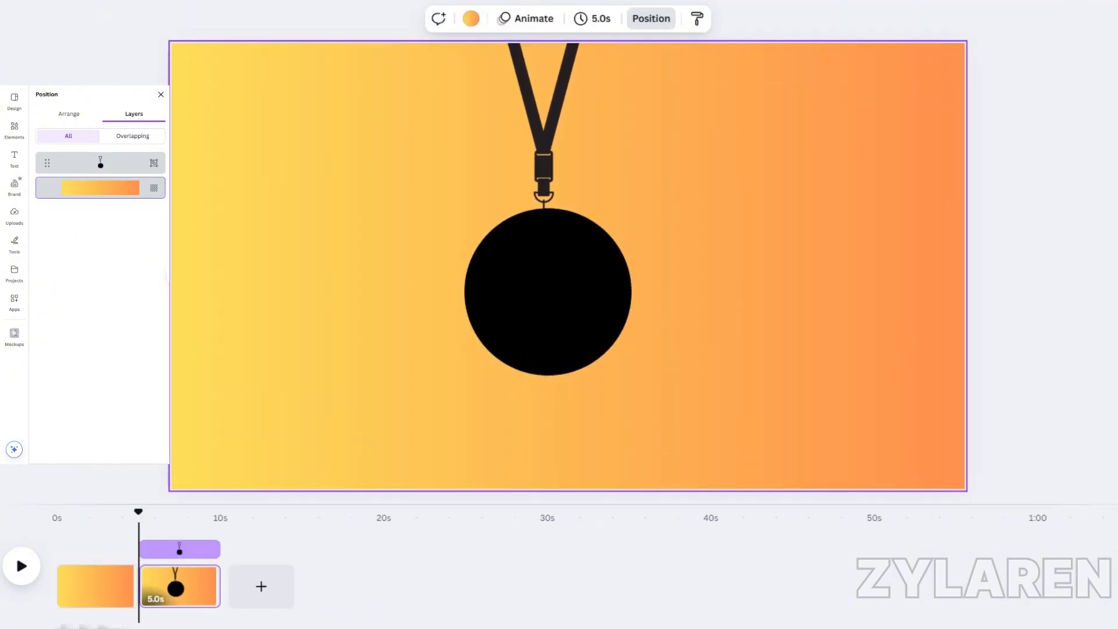
click(547, 291)
click(728, 291)
click(547, 406)
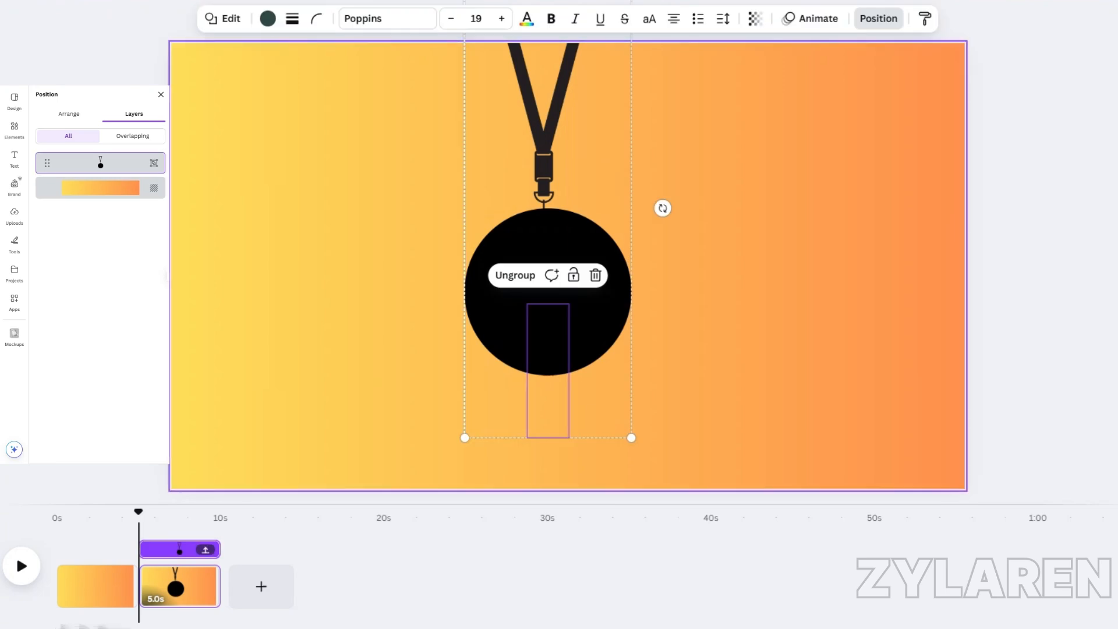
Step: Add a transition between the first and second pages
click(728, 291)
click(138, 585)
click(56, 255)
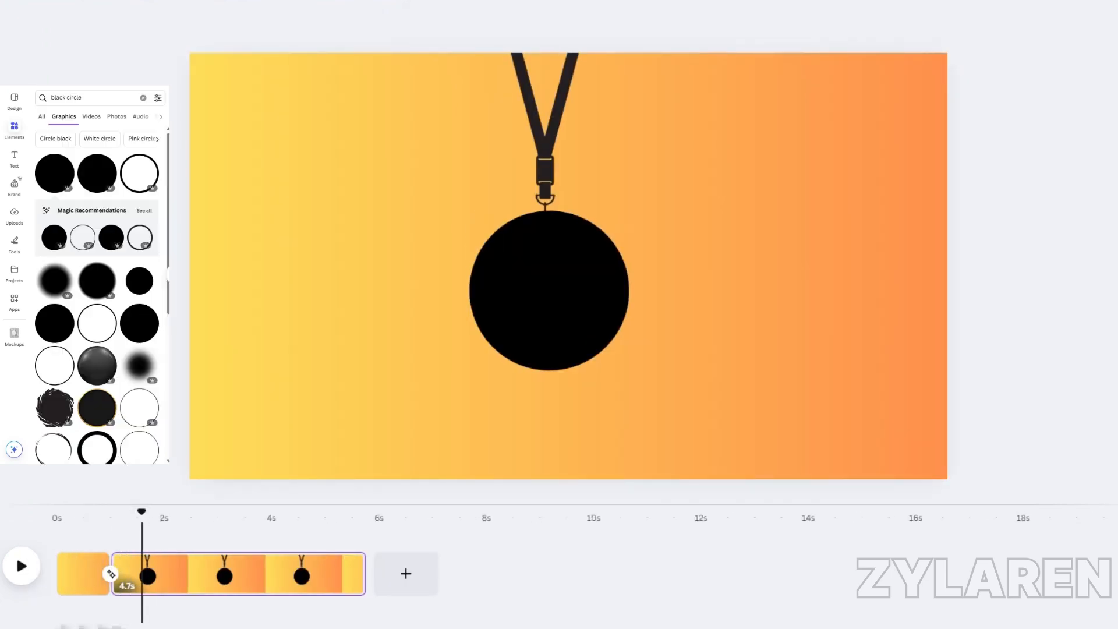
Step: Search the elements for "circle" and add the plain circular frame to the second page
click(548, 290)
drag(82, 97, 15, 97)
key(Return)
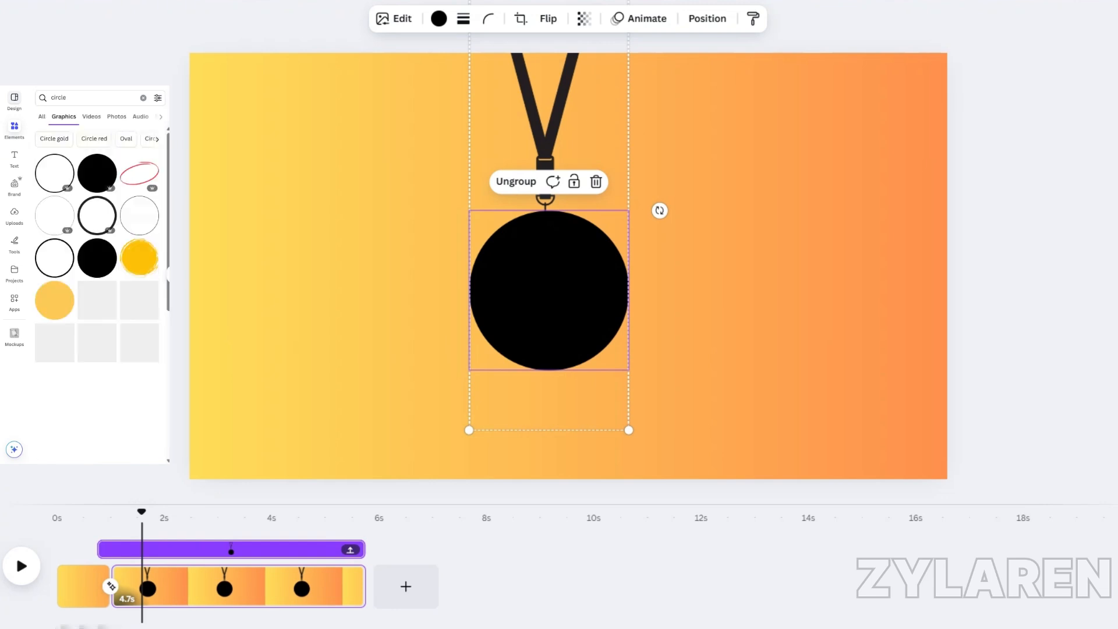
click(161, 116)
click(100, 116)
click(55, 150)
Step: Resize and position the circular frame so it exactly covers the black circle
drag(567, 266, 568, 291)
drag(459, 182, 509, 232)
drag(592, 315, 545, 293)
drag(462, 210, 468, 217)
drag(549, 297, 549, 290)
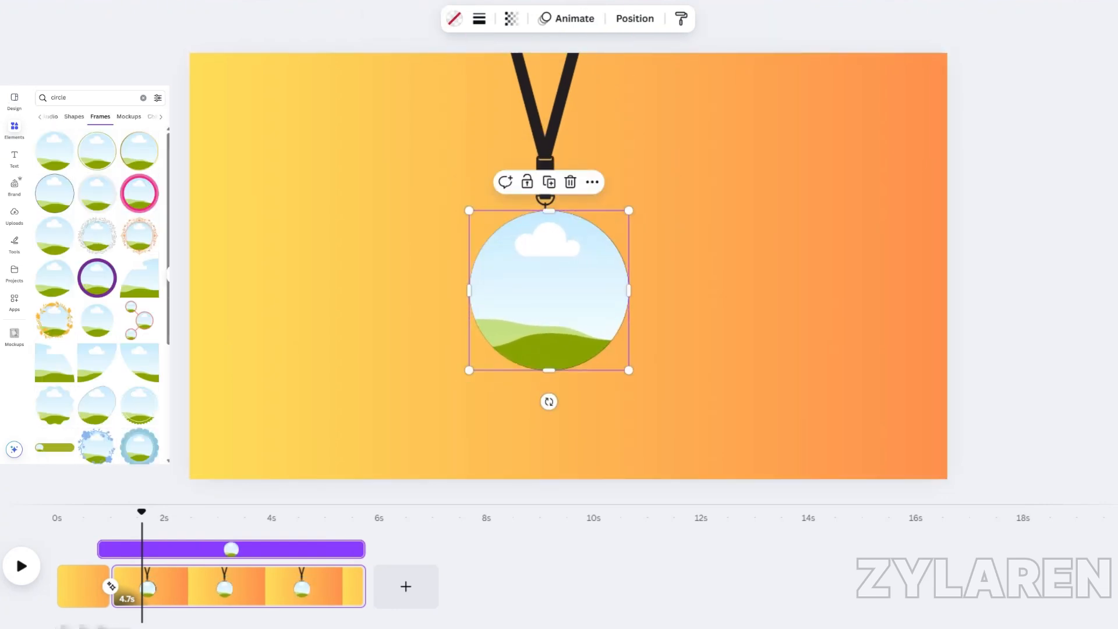
Step: Place the uploaded Black Friday Sale image inside the circular frame
click(13, 216)
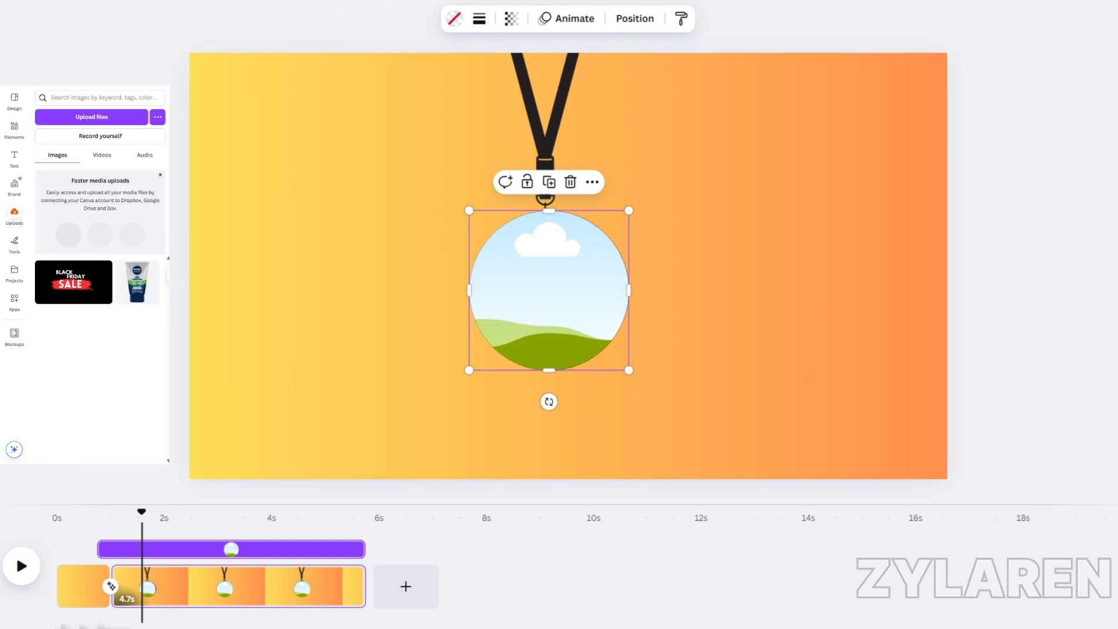
click(74, 280)
drag(477, 240, 549, 290)
Step: Enlarge and reposition the Black Friday Sale image within the frame so its text fills the circle
double_click(549, 290)
drag(690, 371, 735, 394)
drag(549, 290, 543, 286)
drag(403, 207, 386, 198)
drag(549, 290, 562, 295)
drag(399, 202, 372, 186)
drag(549, 290, 557, 302)
drag(376, 197, 382, 200)
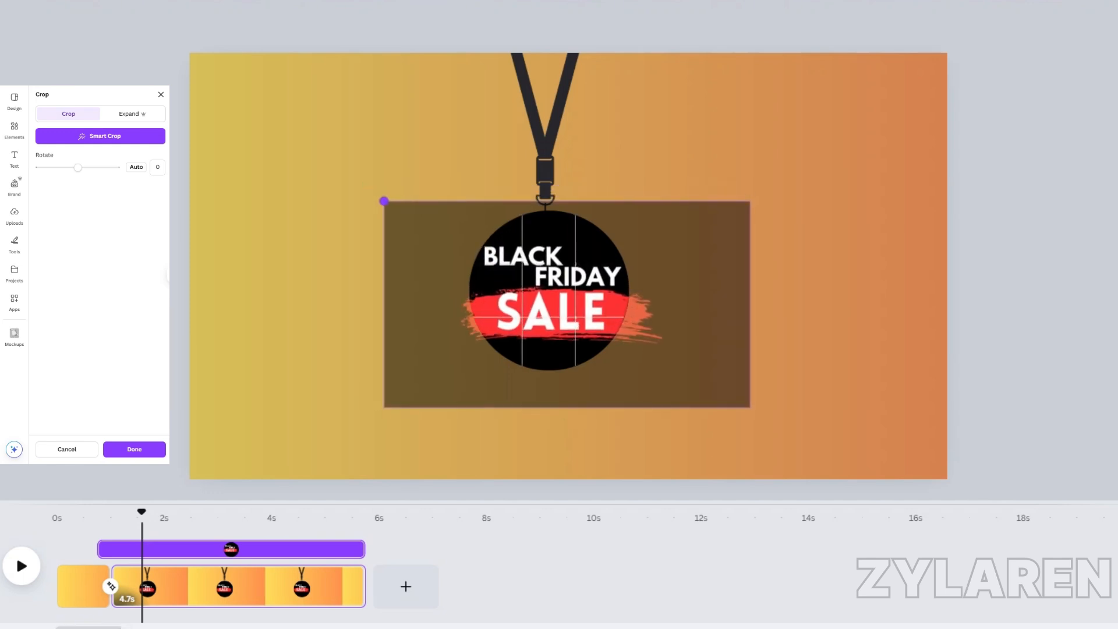
Step: Tilt the framed image slightly counterclockwise and apply the crop
drag(78, 167, 76, 167)
click(134, 448)
key(Escape)
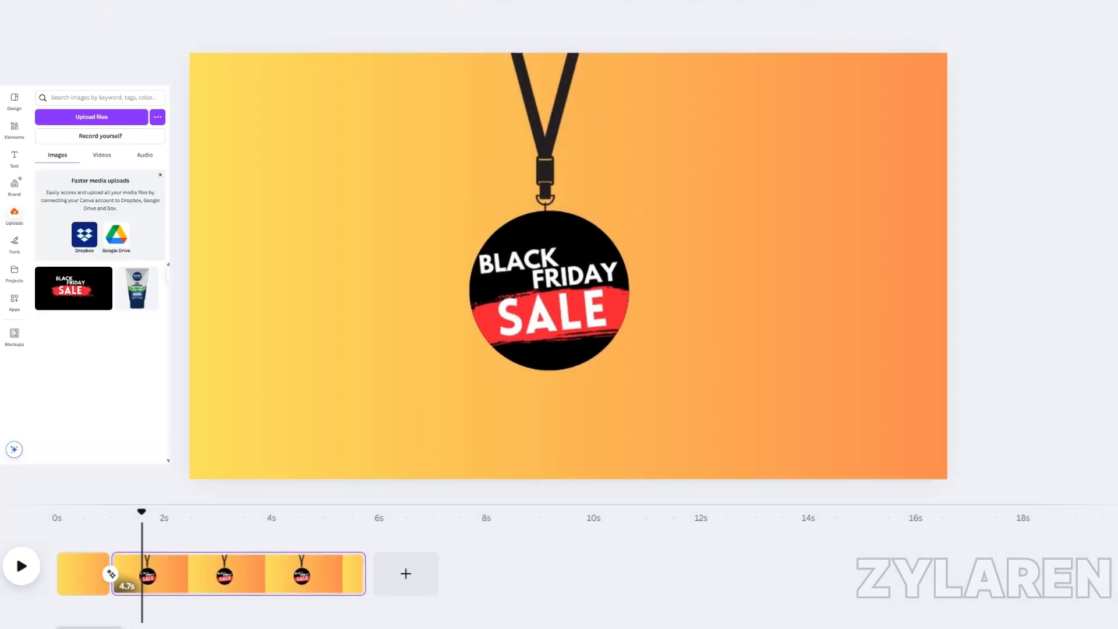
Step: Trim the start of the Black Friday Sale image's timing to about 1.5 s on the timeline
click(549, 290)
click(741, 18)
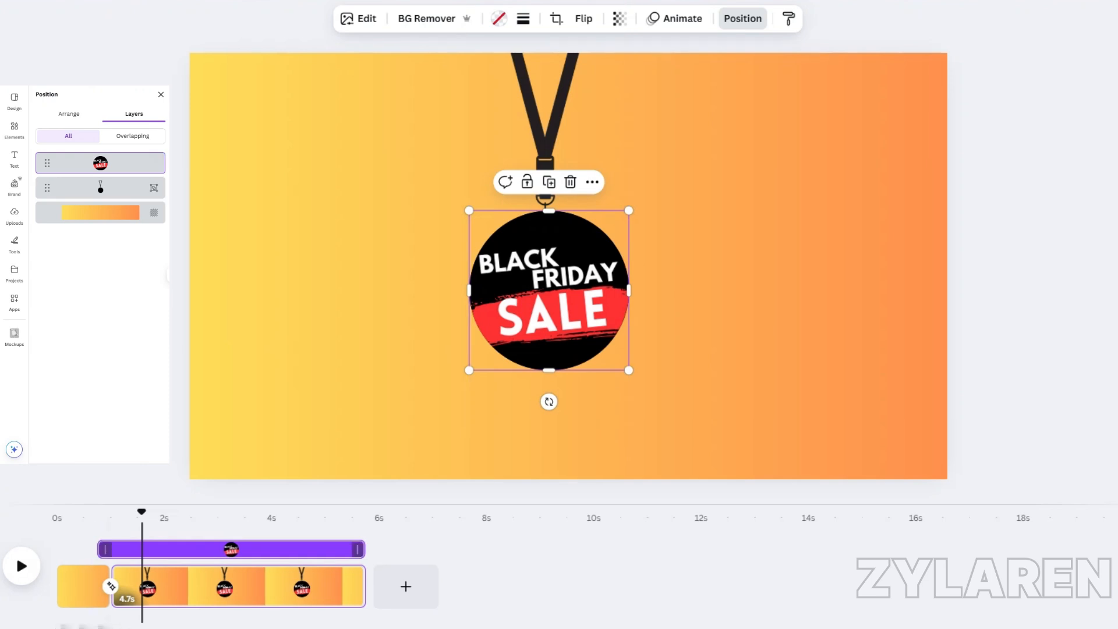
drag(104, 549, 131, 549)
drag(131, 549, 141, 549)
key(space)
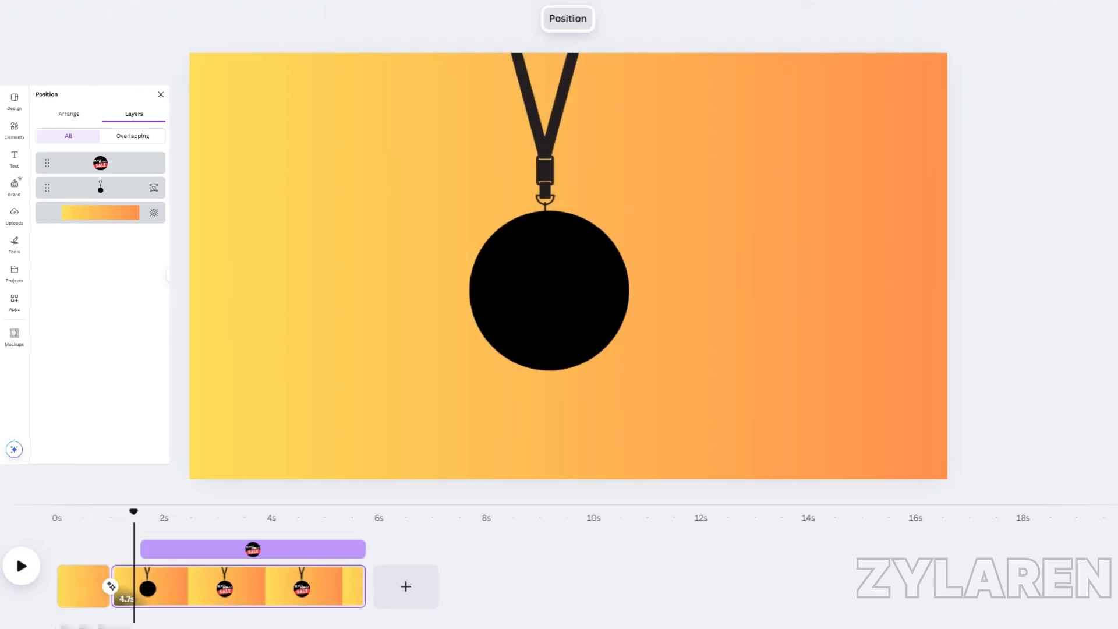
Step: Animate the Black Friday Sale image with Fade on enter at the slowest speed
click(549, 290)
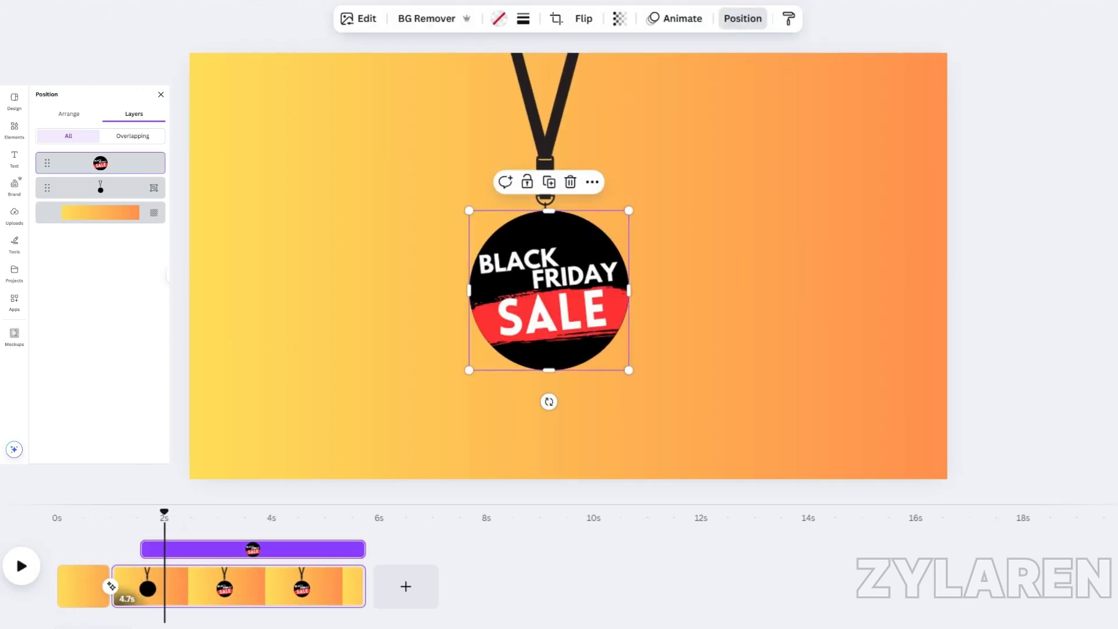
click(674, 18)
scroll(54, 350, down, 1)
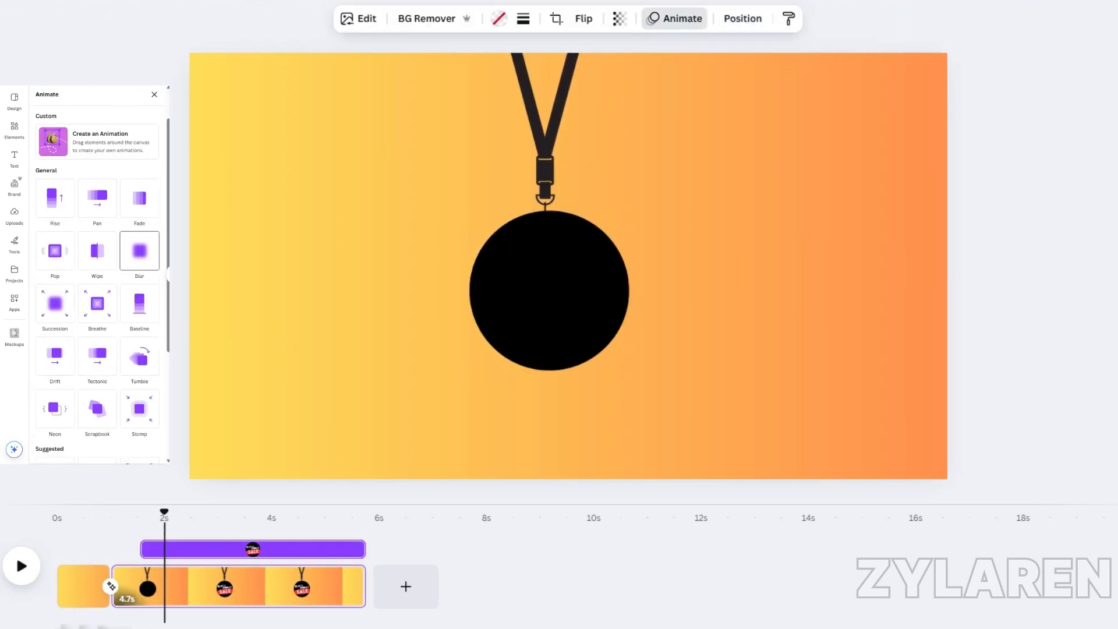
scroll(97, 291, down, 4)
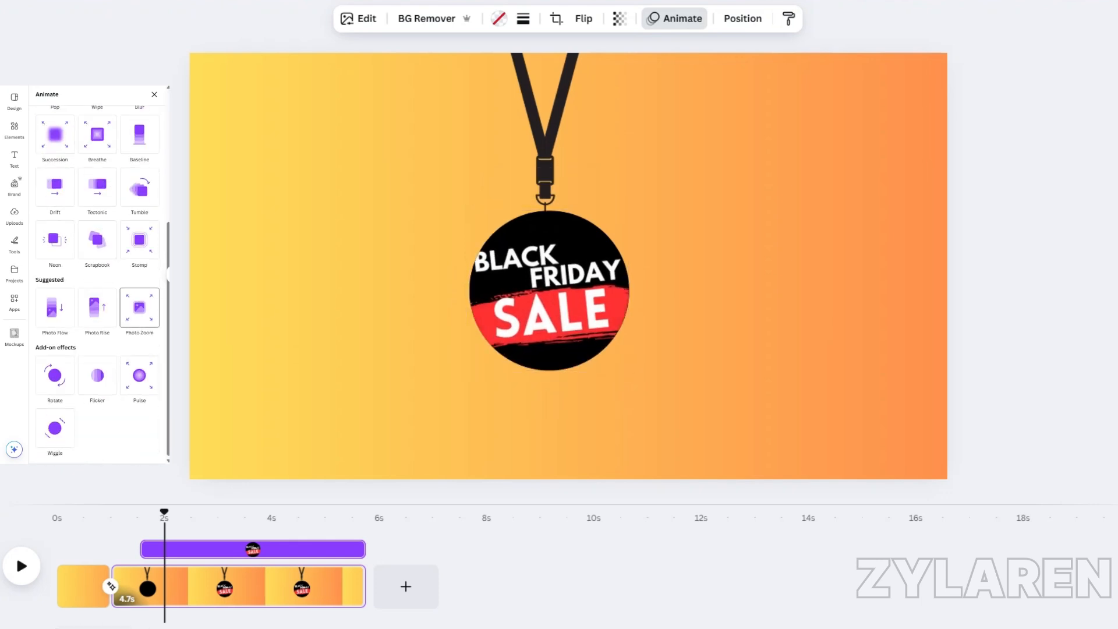
scroll(139, 308, up, 4)
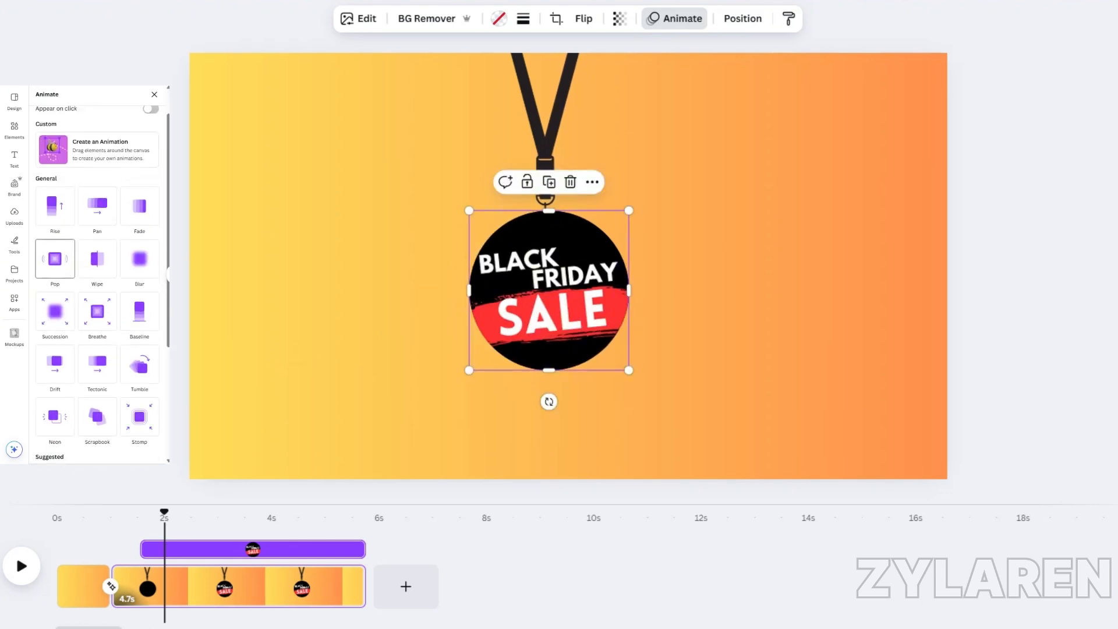
click(55, 259)
click(139, 205)
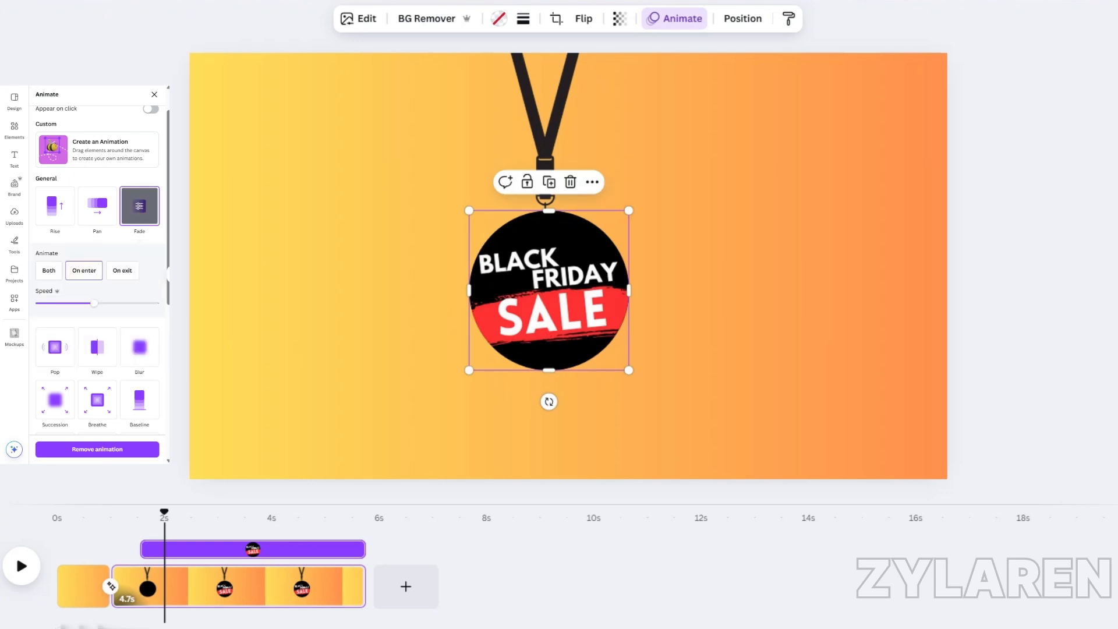
drag(89, 303, 39, 303)
Step: Play the video from the first page to preview the badge drop and the image fade
click(60, 586)
key(space)
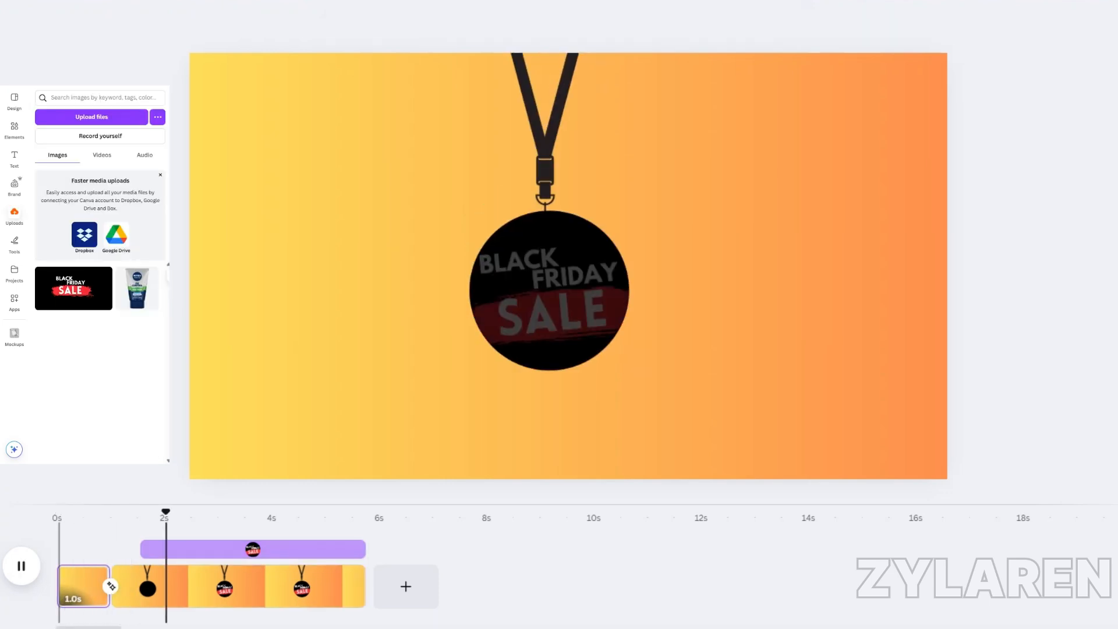
key(space)
Step: Shorten the second page to 1.3 s and duplicate it
click(179, 586)
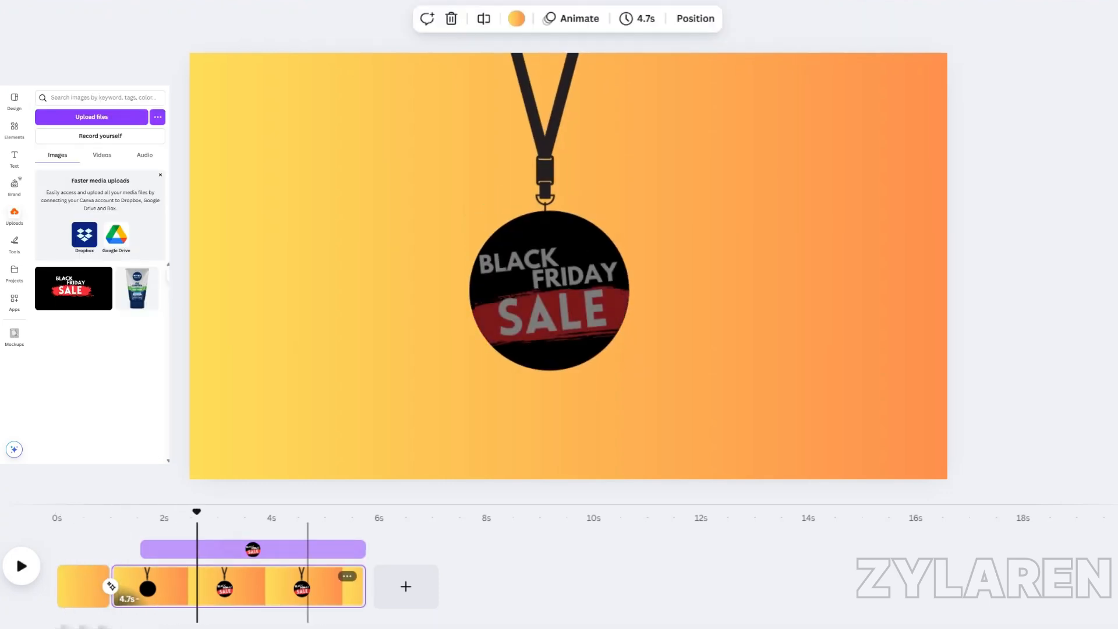
drag(364, 585, 183, 586)
right_click(183, 586)
key(space)
right_click(147, 582)
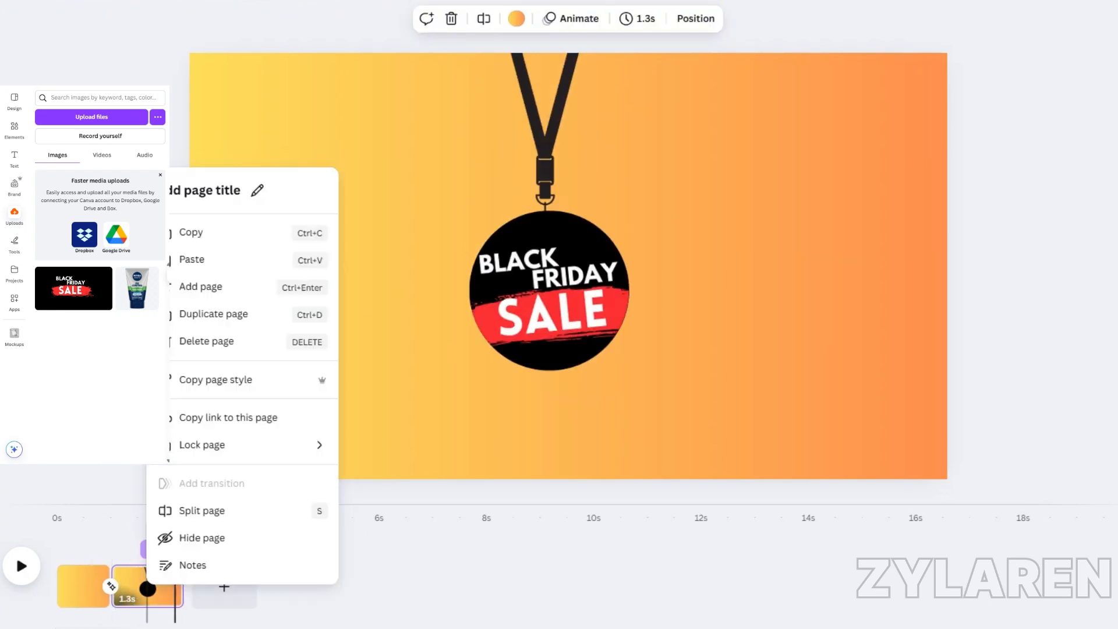
click(220, 312)
Step: Remove the Fade animation from the third page's sale image and extend its timing back to the page's start
click(249, 549)
click(674, 18)
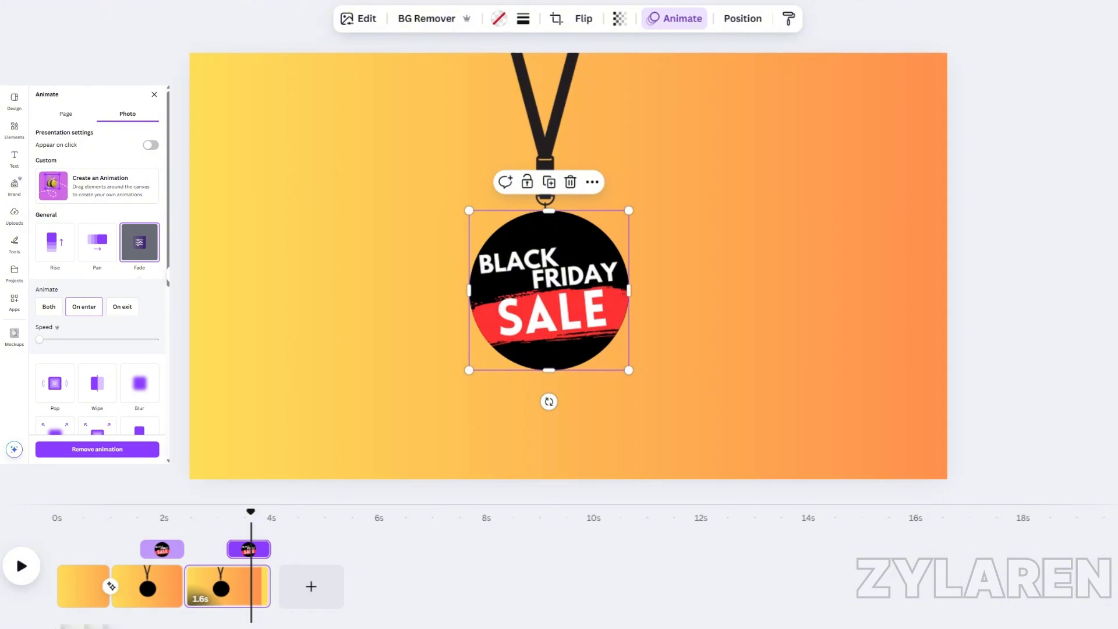
click(98, 450)
drag(229, 549, 185, 549)
drag(269, 586, 237, 585)
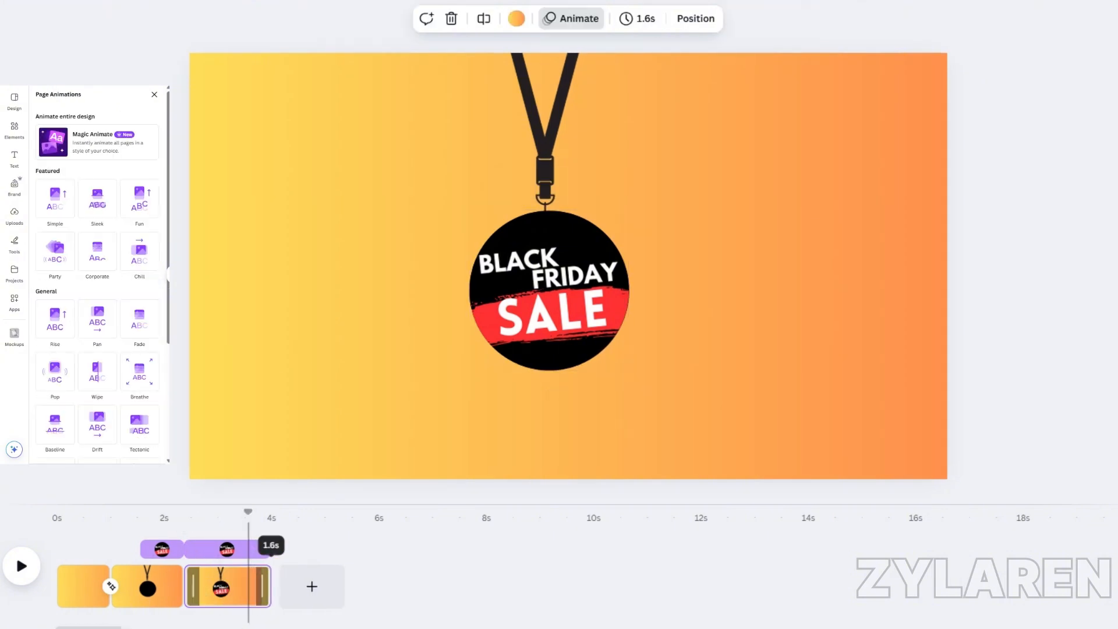
Step: Group the Black Friday Sale image with the lanyard badge on the third page
click(549, 290)
click(742, 19)
shift+click(544, 171)
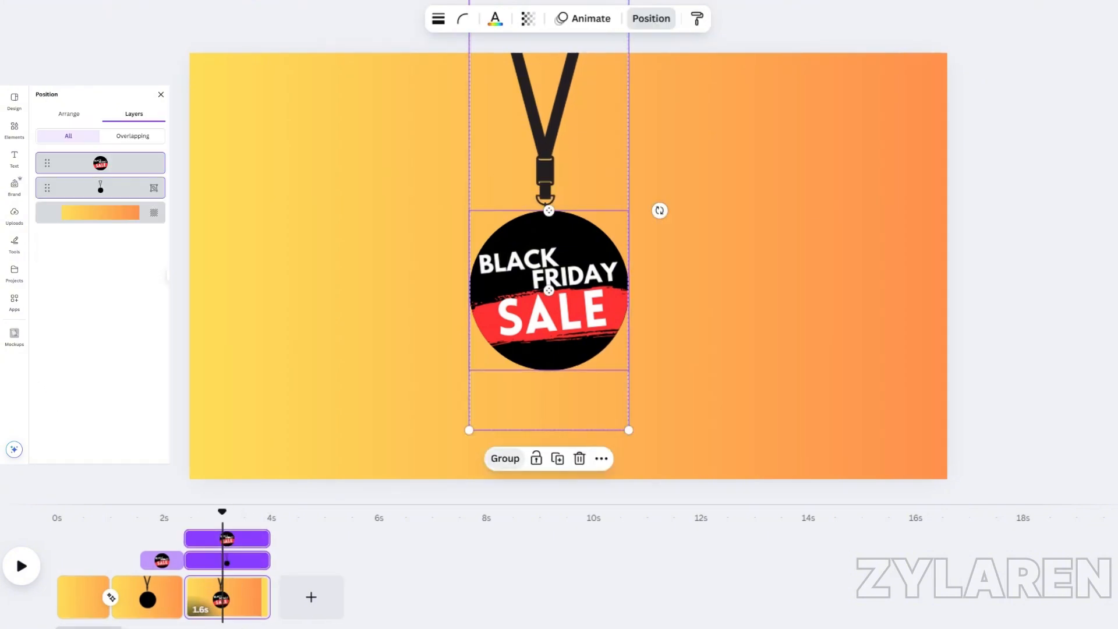
click(504, 458)
Step: Try the Rotate effect on the grouped badge at its lowest speed, and switch it to the Wiggle effect
click(788, 18)
scroll(97, 307, down, 5)
click(55, 375)
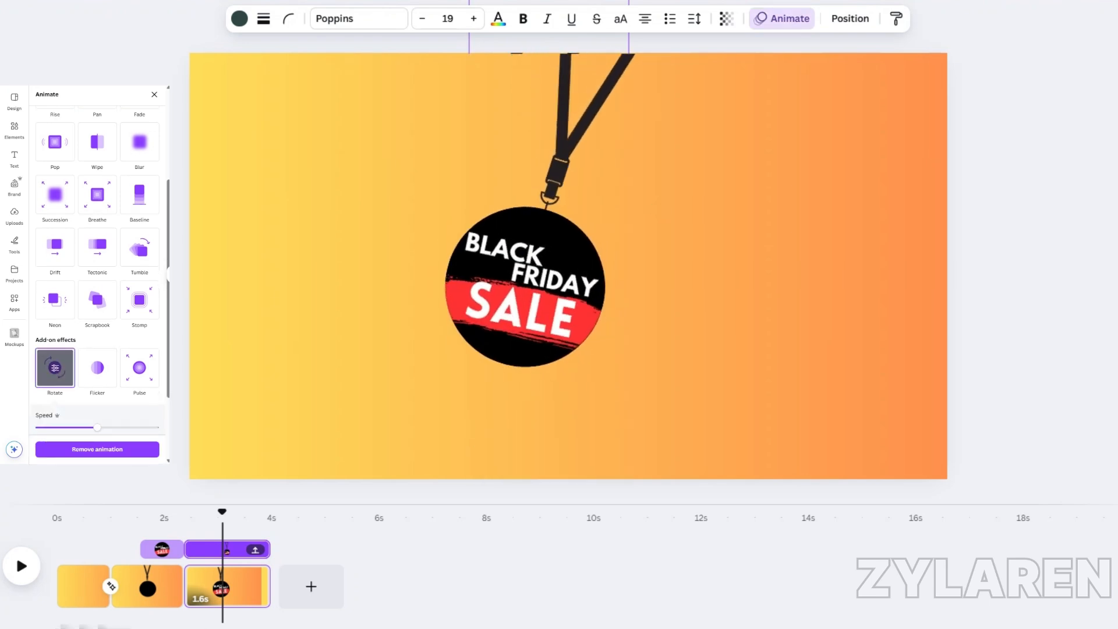
drag(96, 426, 38, 426)
scroll(97, 349, down, 2)
click(55, 411)
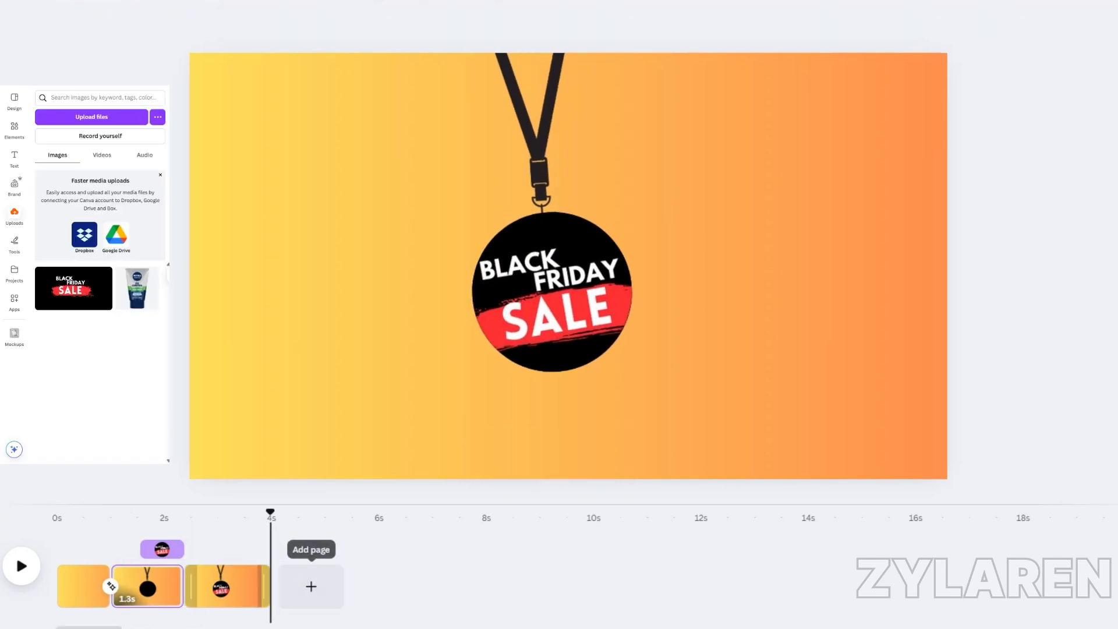
Step: Reduce the Wiggle intensity of the third page's badge group to a low level
click(242, 586)
click(550, 291)
click(741, 19)
click(101, 163)
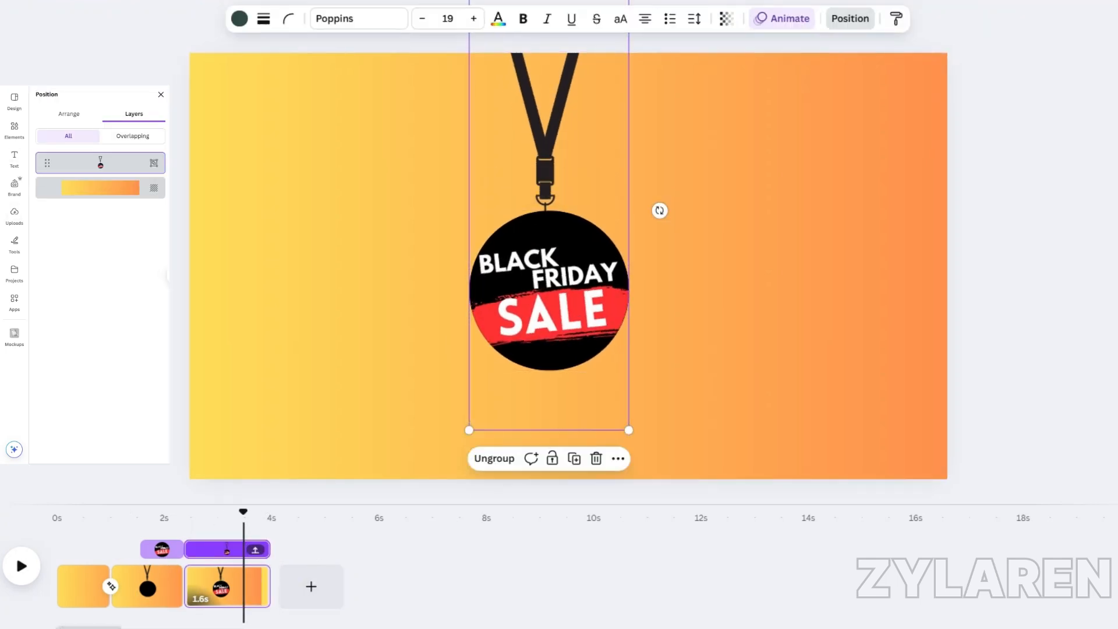
click(781, 18)
scroll(96, 274, down, 5)
click(55, 427)
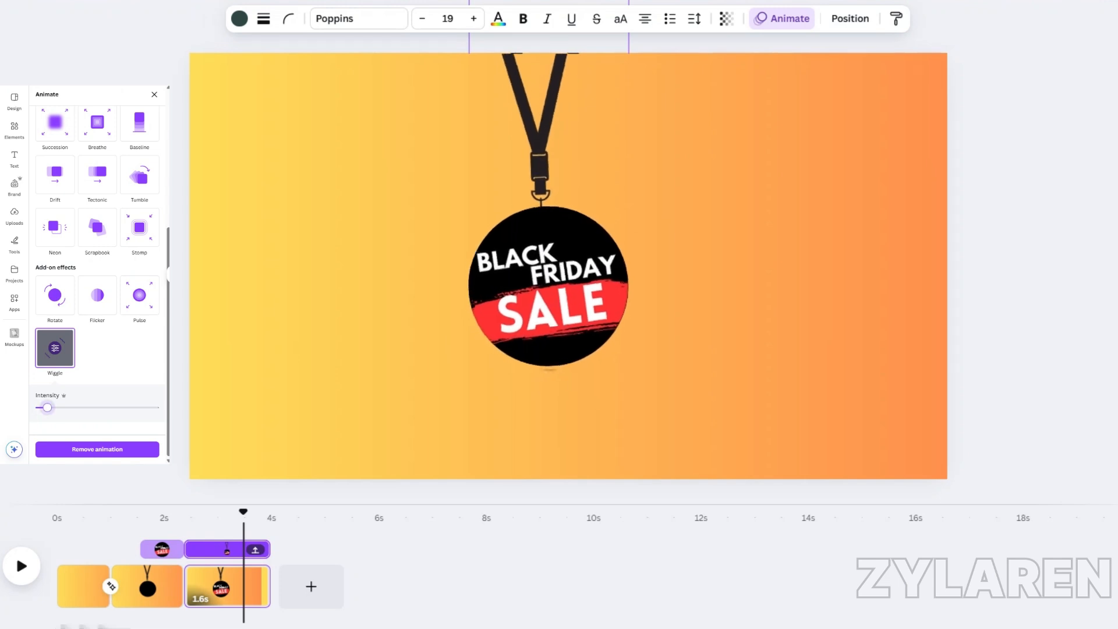
drag(47, 407, 45, 407)
Step: Extend the third page's duration to 2.0 s
drag(266, 586, 281, 586)
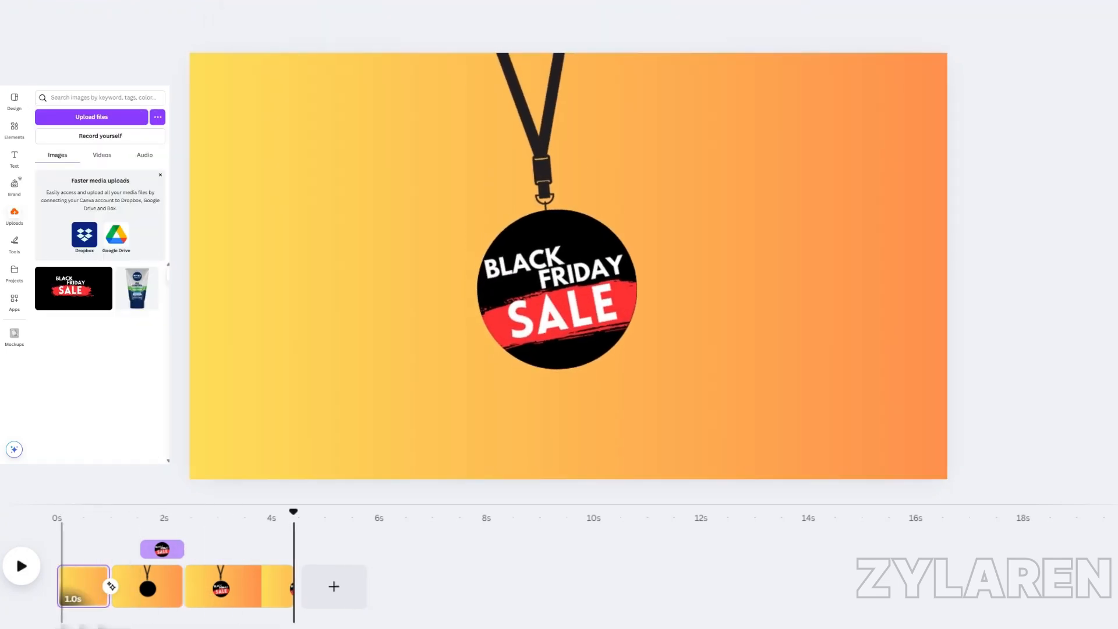
right_click(236, 573)
click(291, 497)
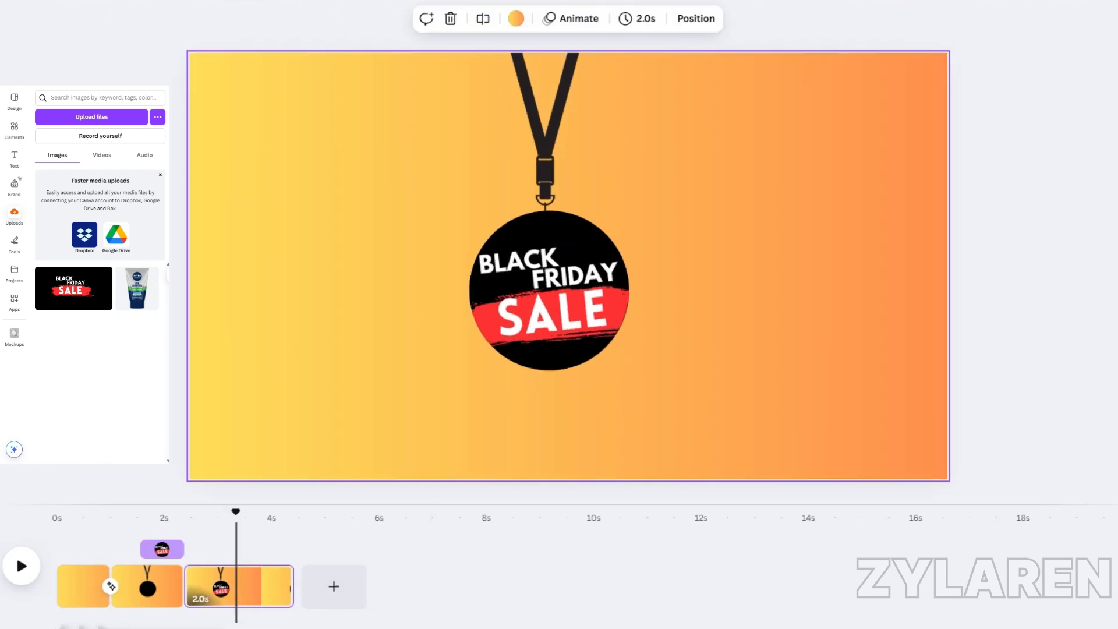
Step: Add a rectangle shape to the third page and place it in the page's upper-left area
click(14, 129)
click(96, 97)
key(ctrl+a)
text(re)
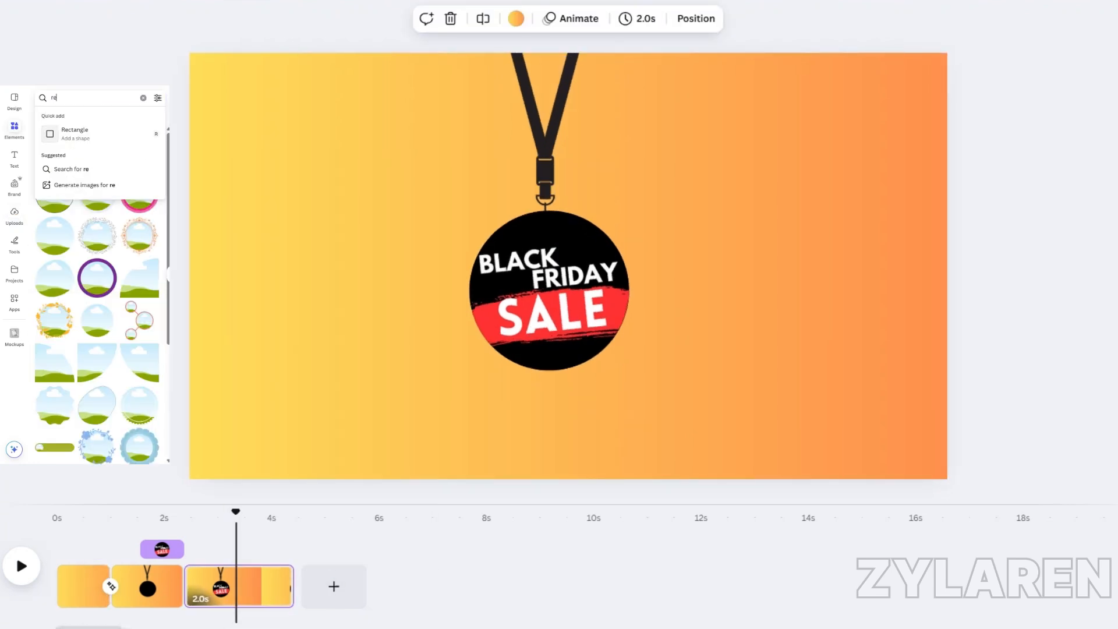
click(97, 131)
drag(567, 266, 321, 165)
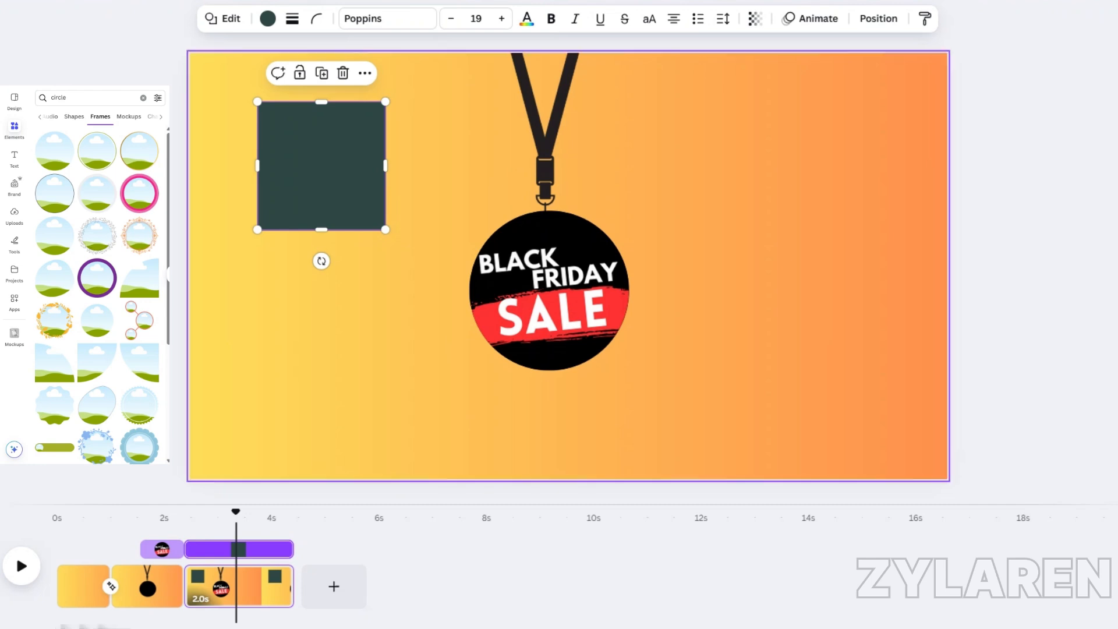
Step: Enlarge the square shape to full page height and align it so it covers the left half of the page
drag(387, 229, 560, 474)
drag(257, 102, 70, 44)
drag(282, 257, 350, 266)
Step: Fill the left-half square with coral red and add a second, flattened rectangle across its inner edge
click(268, 18)
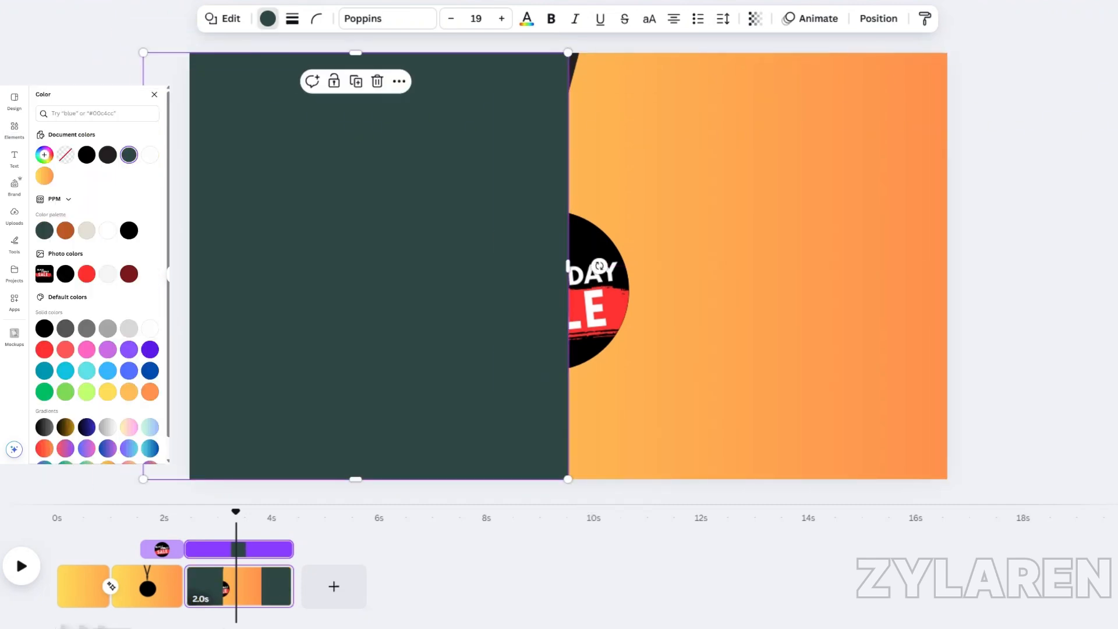
click(65, 349)
click(14, 130)
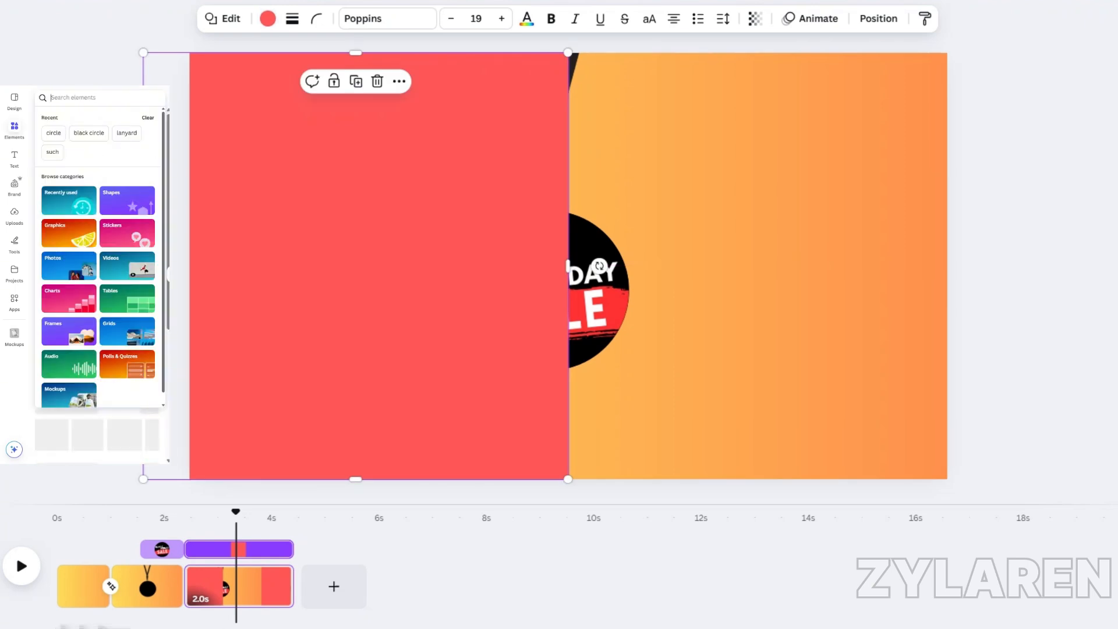
key(r)
drag(567, 202, 567, 292)
drag(580, 361, 584, 307)
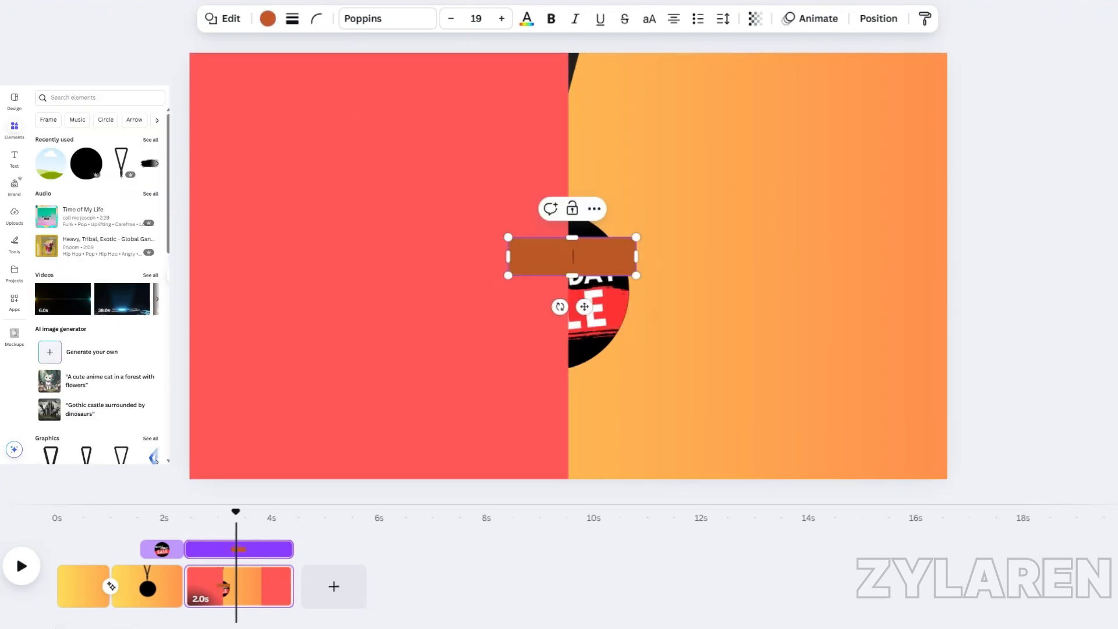
Step: Make the small rectangle fully transparent and group it with the red square
click(809, 18)
click(755, 18)
drag(793, 74, 685, 74)
click(878, 18)
shift+click(100, 187)
key(ctrl+g)
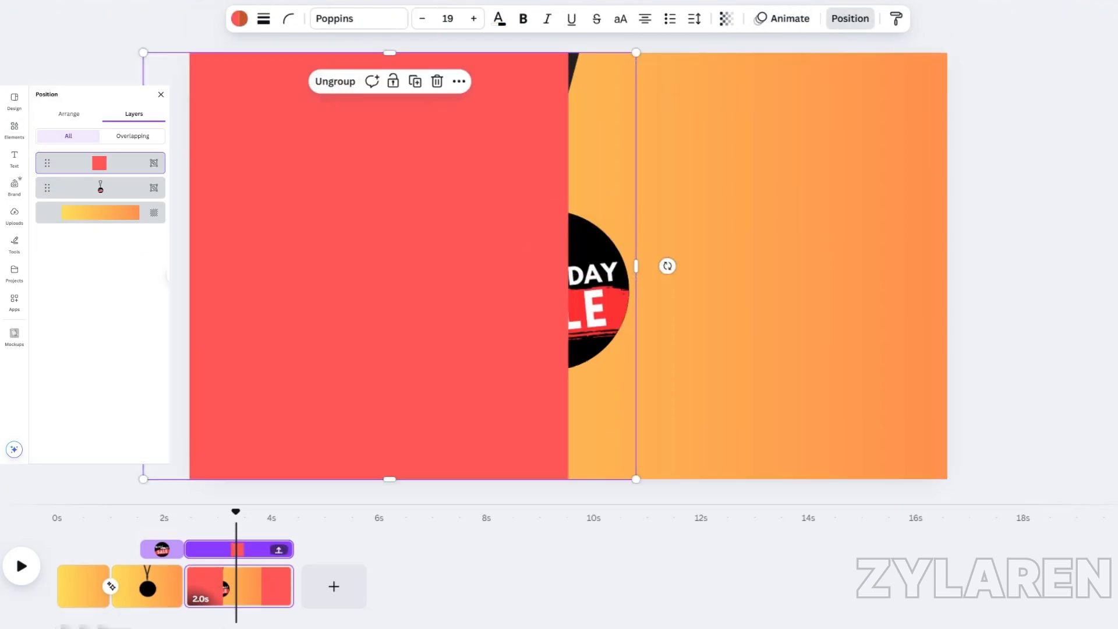
Step: Duplicate the red square group and move the original off the page's left edge
drag(389, 265, 382, 266)
click(407, 81)
drag(407, 175, 624, 456)
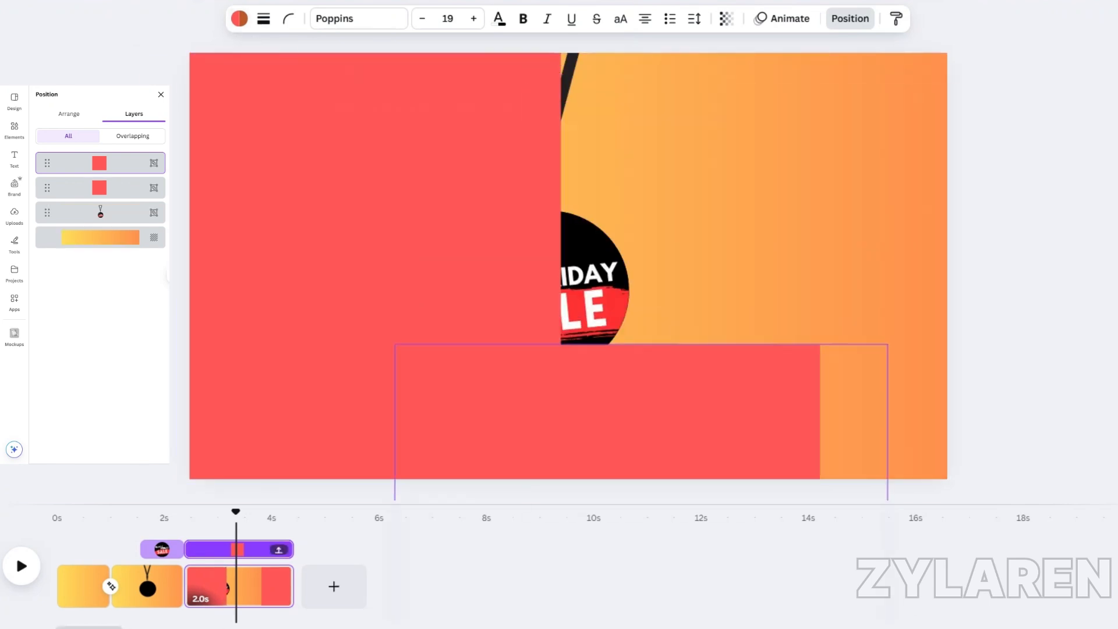
click(564, 256)
drag(563, 256, 187, 263)
Step: Move the duplicate group off the page's right edge and fill its large square with white
click(608, 411)
drag(607, 411, 582, 145)
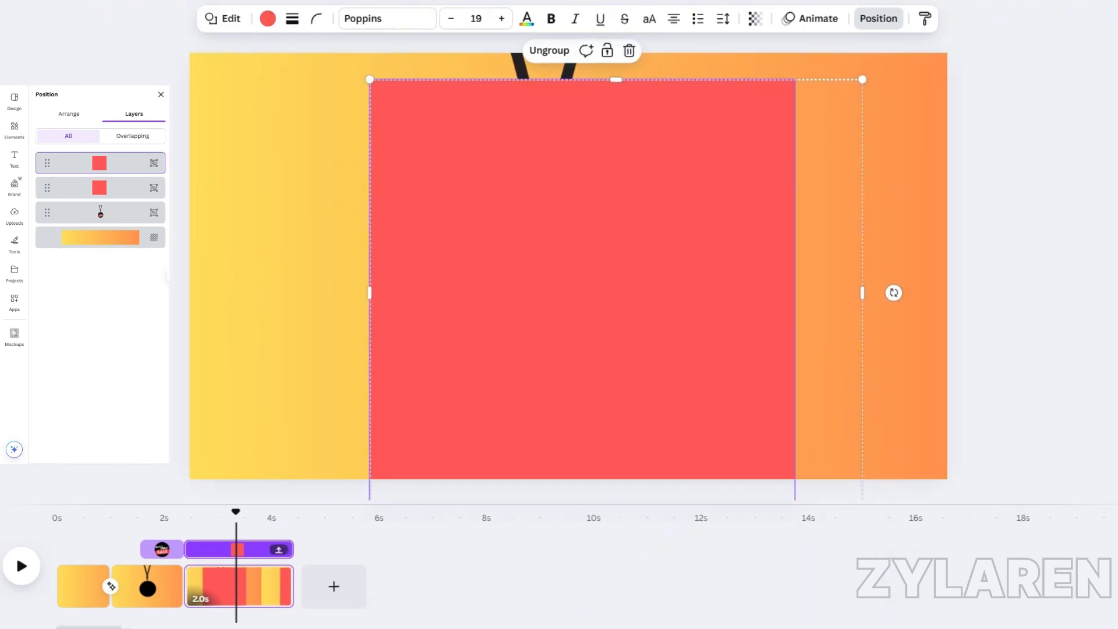
drag(881, 286, 944, 276)
click(616, 265)
click(267, 18)
click(66, 175)
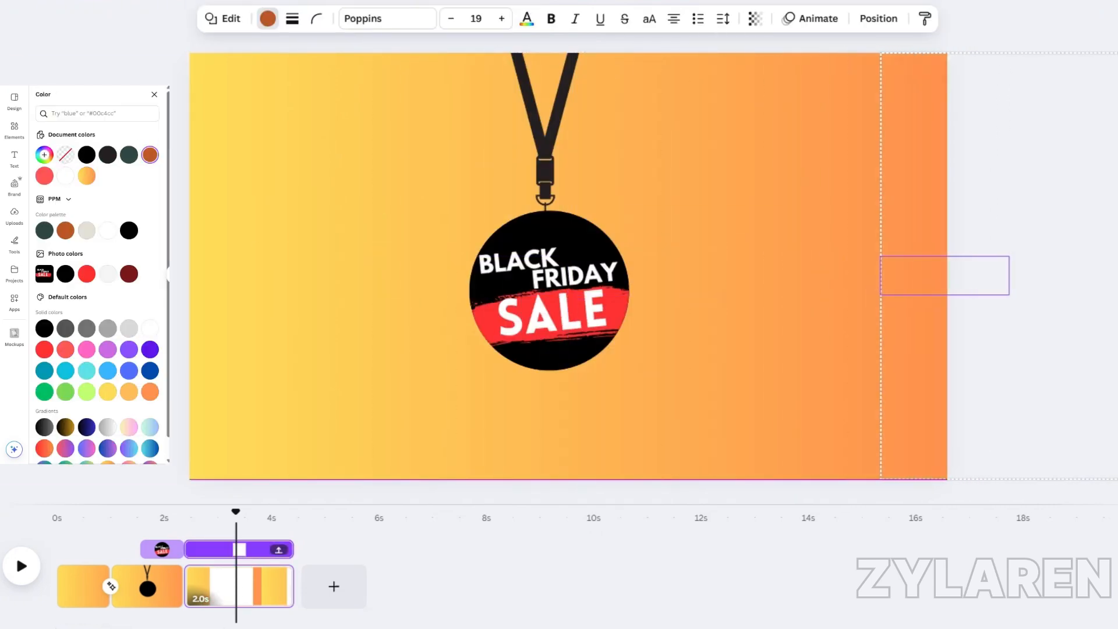
Step: Duplicate the third page to create a fourth page and play part of it
right_click(249, 224)
click(291, 541)
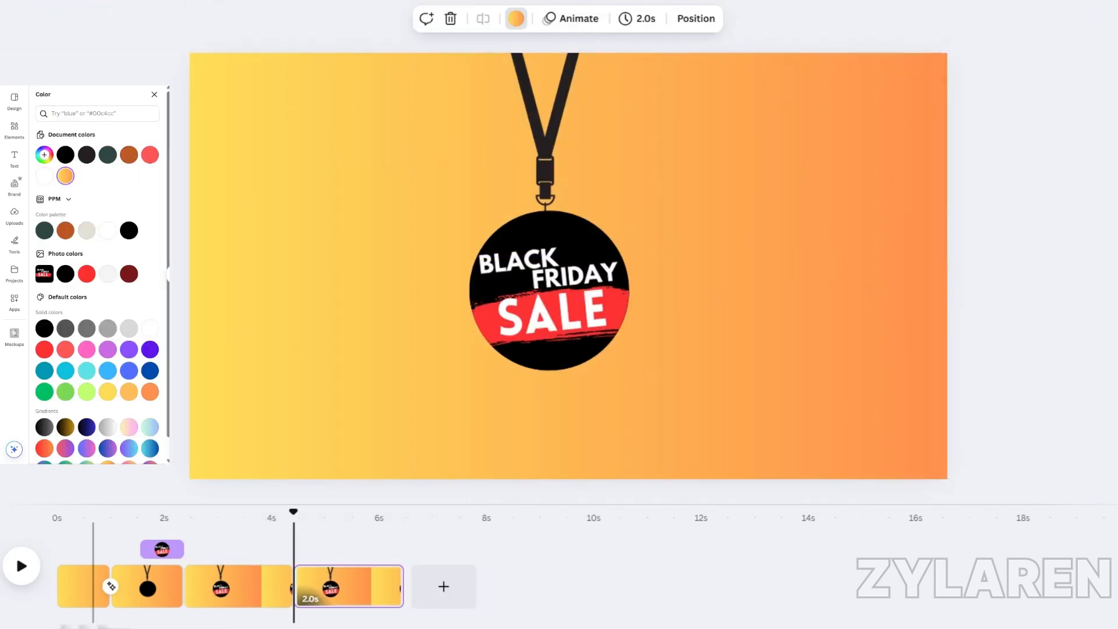
key(space)
key(space)
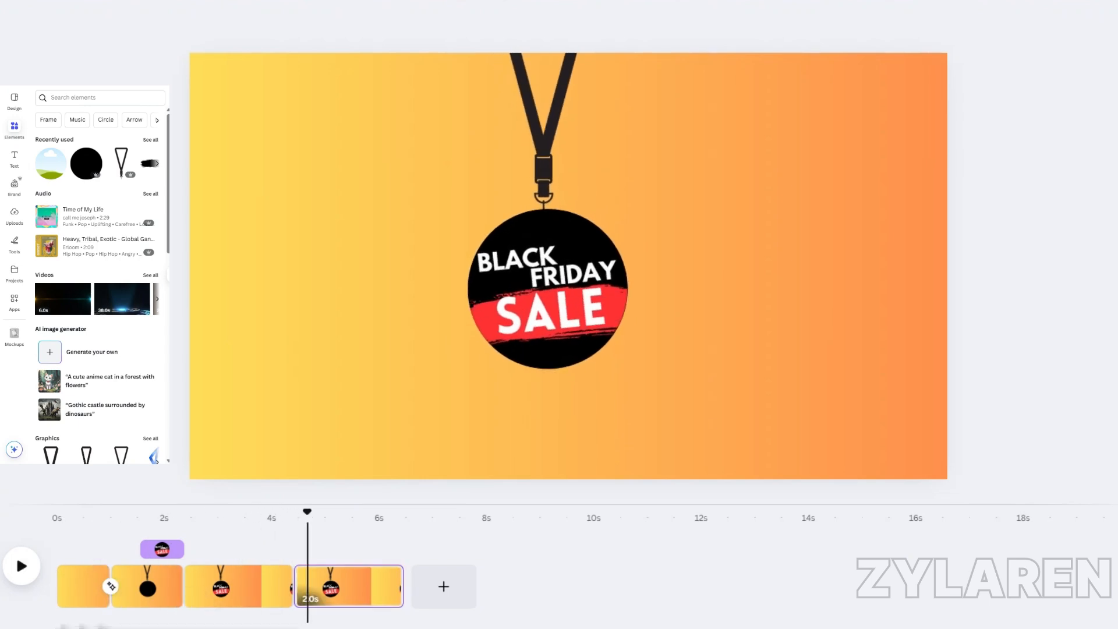
Step: On the fourth page, move the red group over the left half and the white group over the right half
drag(221, 265, 510, 265)
click(919, 265)
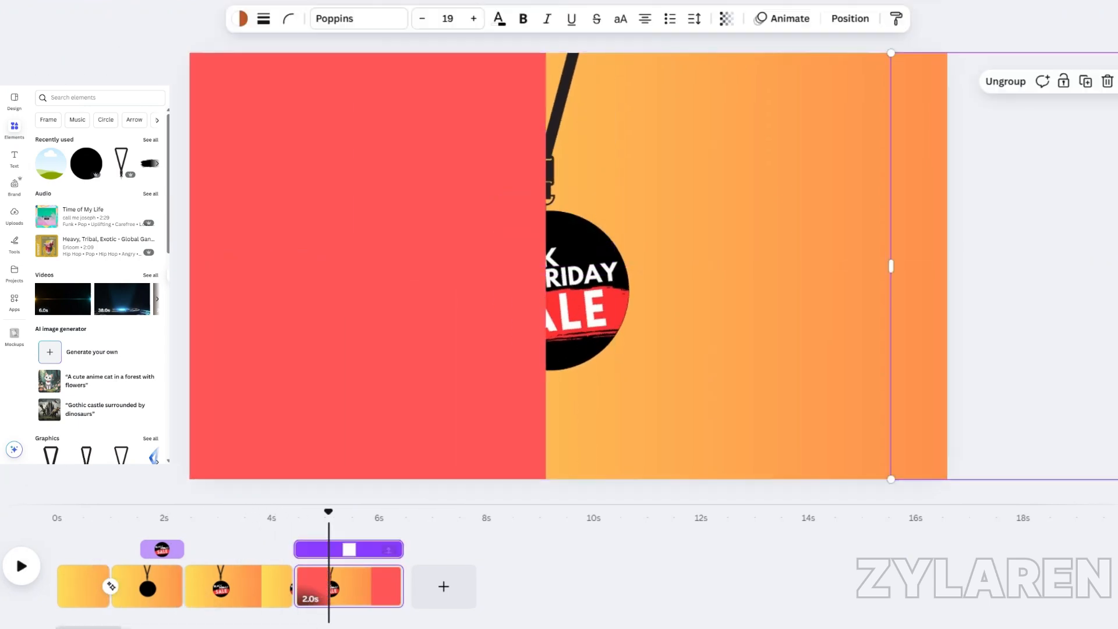
drag(919, 266, 151, 266)
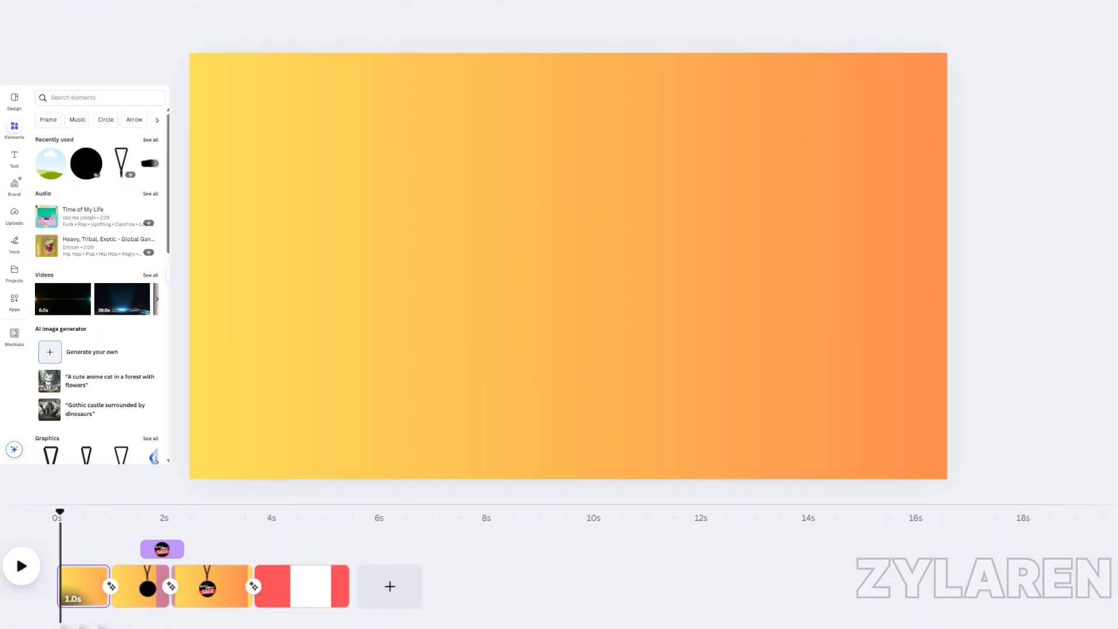
Step: Play the video from the start and scrub into the fourth page to check the red and white panels' entry
key(space)
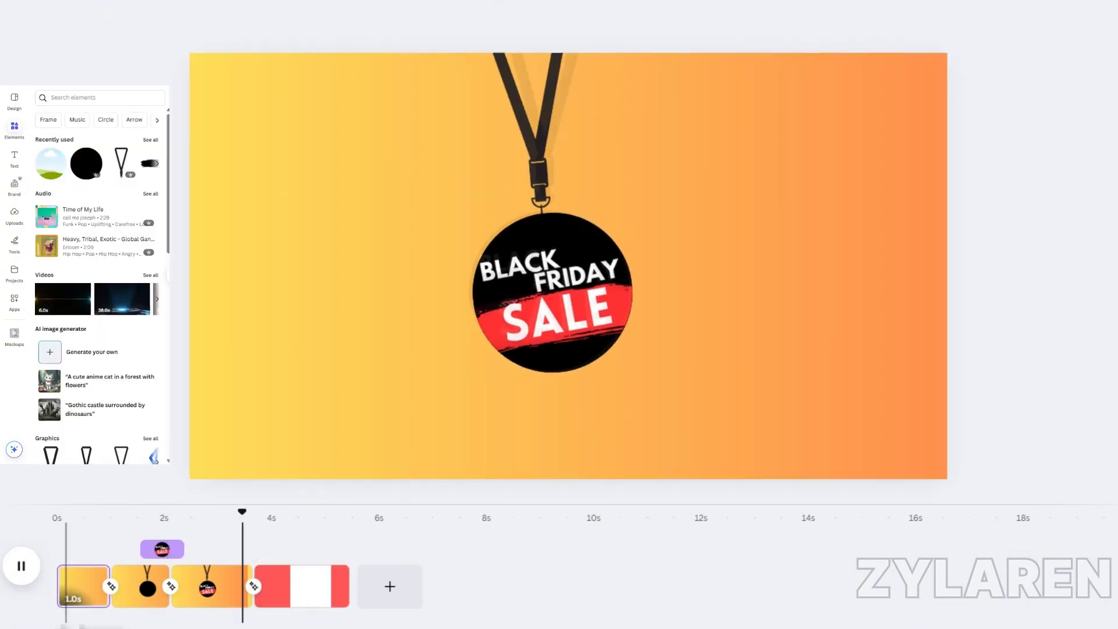
key(space)
drag(253, 518, 311, 517)
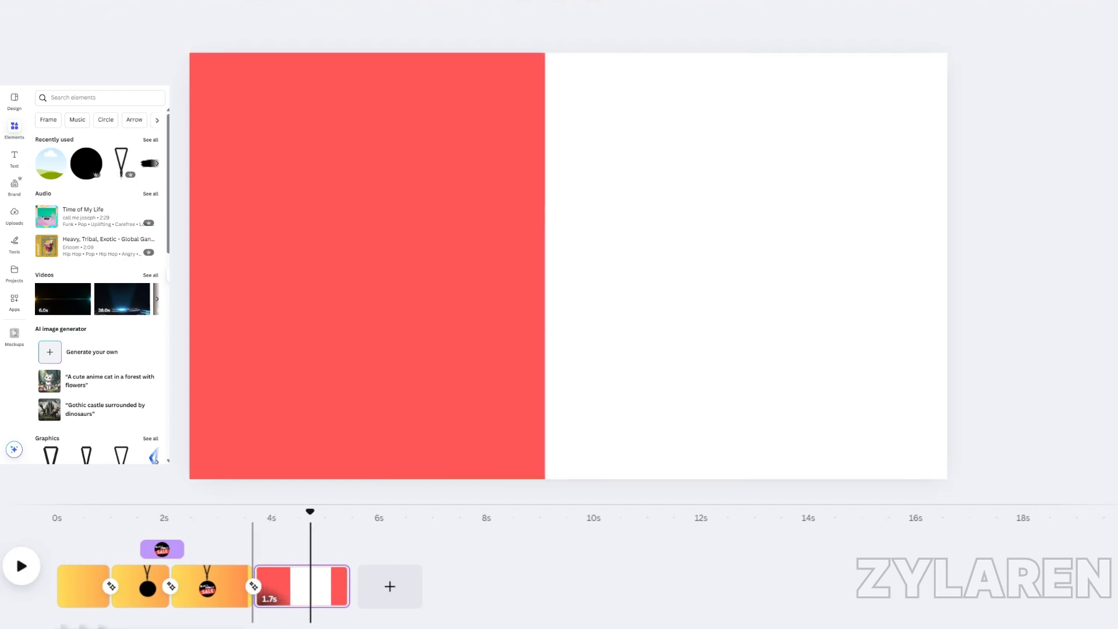
Step: Shorten the fourth page to 1.0 s and duplicate it
drag(341, 585, 310, 586)
click(238, 586)
key(space)
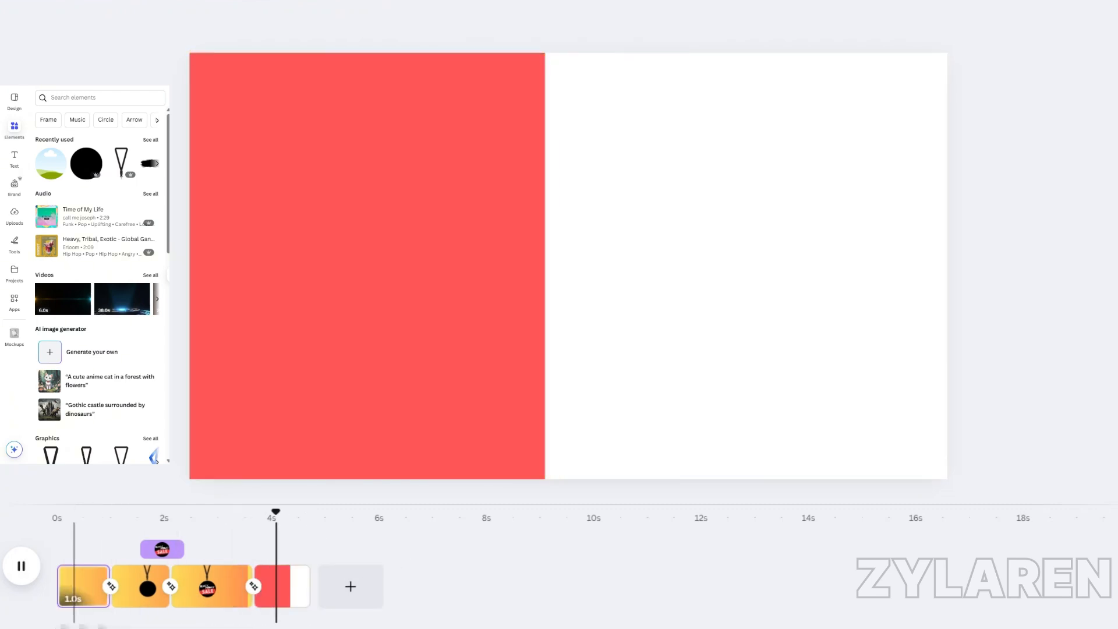
right_click(282, 585)
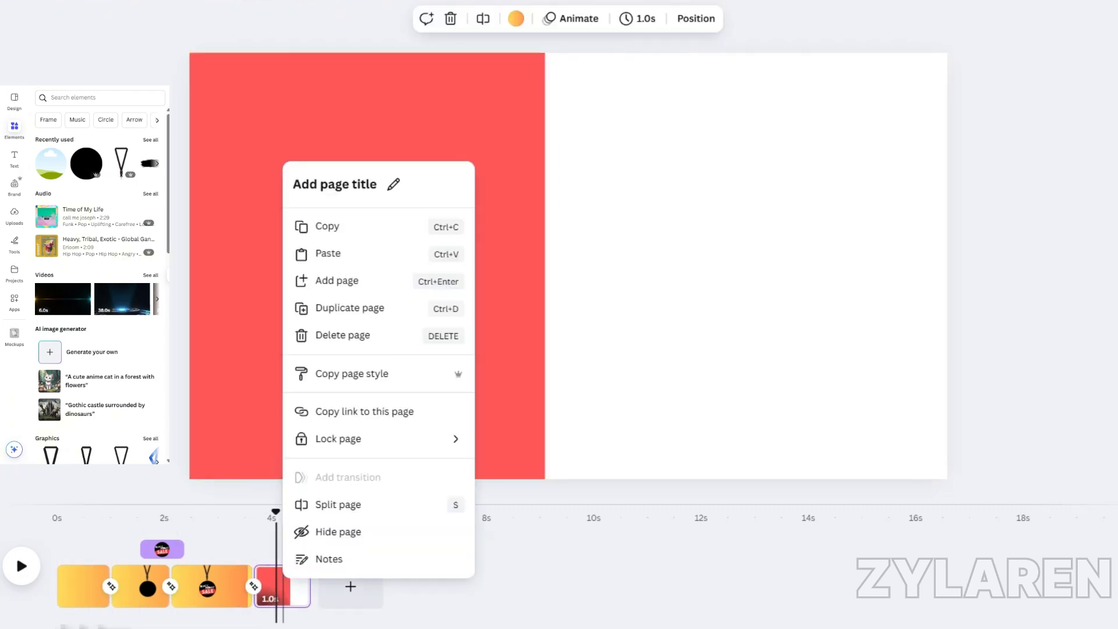
click(326, 307)
Step: Search the elements for "headset" and browse the photo results
click(99, 97)
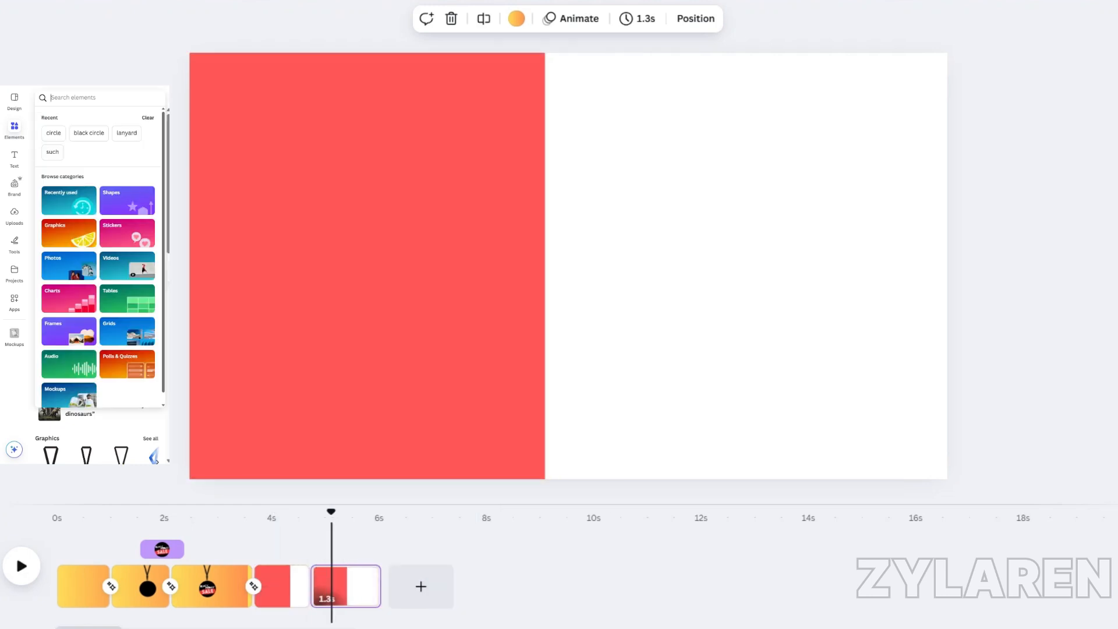
text(head se)
key(BackSpace)
key(BackSpace)
key(BackSpace)
text(set)
key(Return)
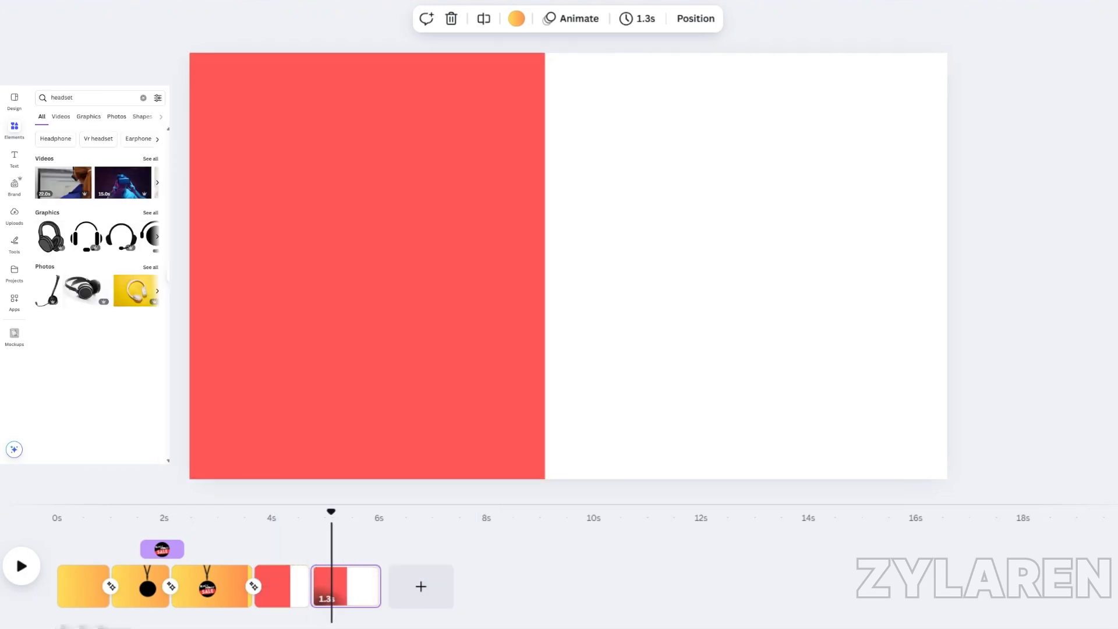
click(126, 116)
scroll(65, 229, down, 2)
scroll(65, 229, down, 6)
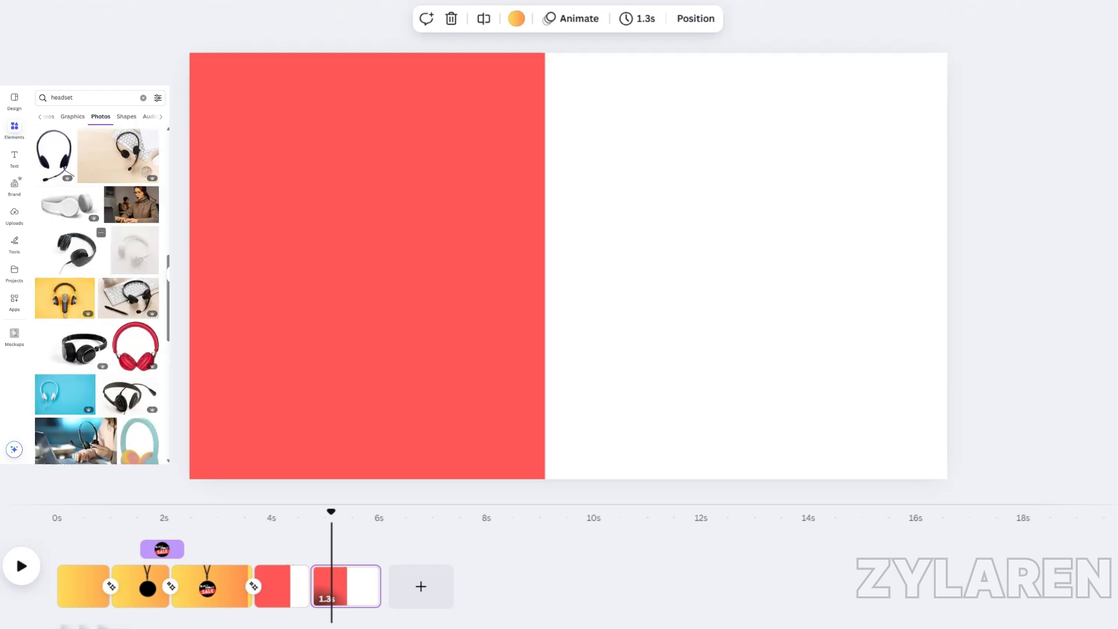
Step: Add the dark headphones photo with its background removed and center it over the fifth page's red half
scroll(66, 228, up, 6)
click(65, 238)
click(426, 18)
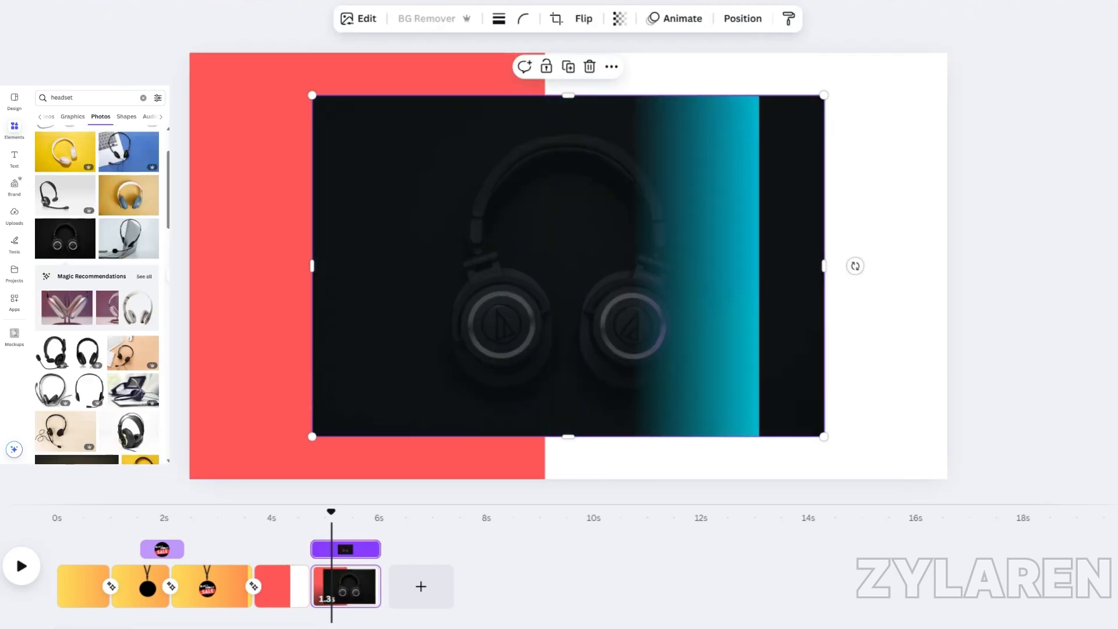
drag(568, 265, 367, 259)
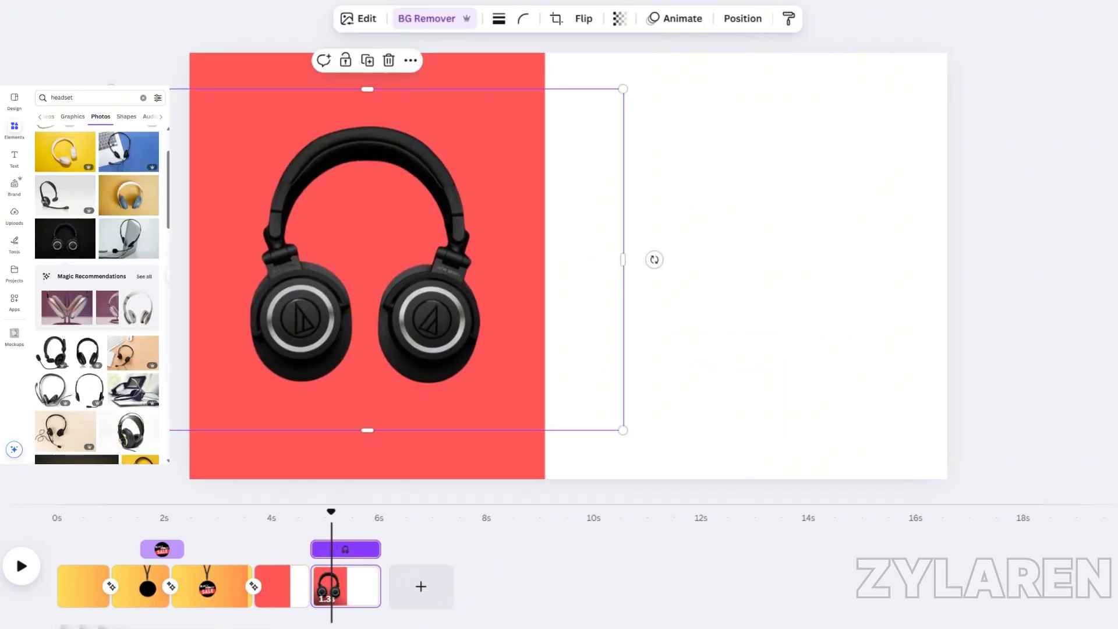
Step: Add a rectangle shape to the fifth page and crop the lower edge of the headphones photo
text(re)
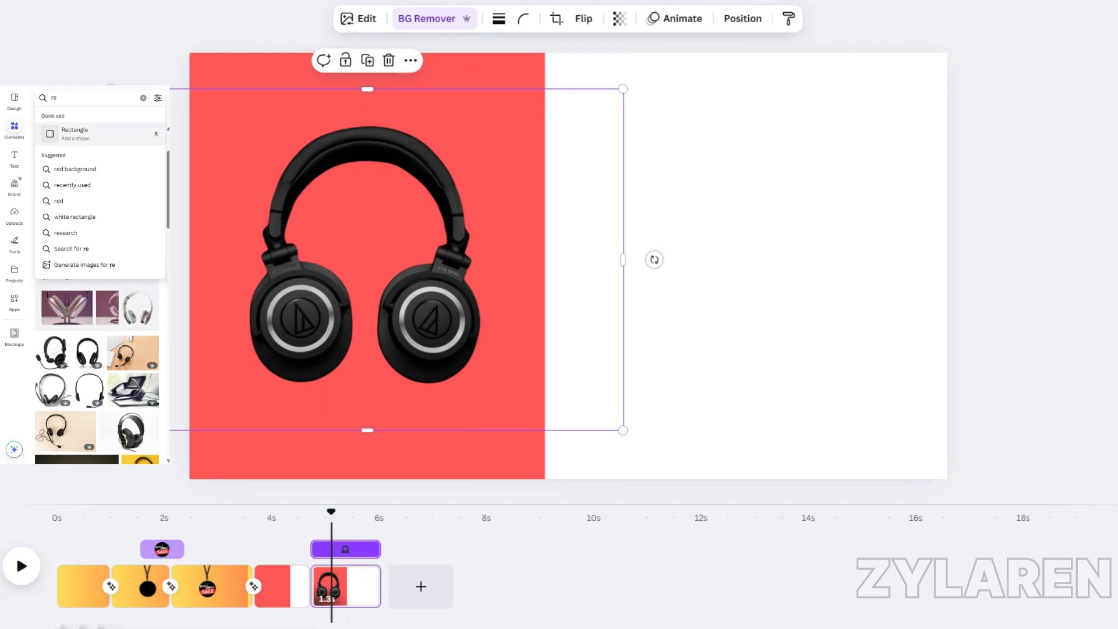
click(76, 132)
click(367, 259)
drag(367, 429, 368, 388)
Step: Narrow the rectangle and place it directly below the headphones
click(567, 265)
drag(504, 266, 585, 265)
drag(609, 265, 361, 396)
Step: Make the narrow rectangle fully transparent and group it with the headphones
click(755, 18)
drag(786, 74, 679, 74)
click(878, 18)
shift+click(152, 187)
key(ctrl+g)
Step: Cut the headphones group from the fifth page and paste it onto the fourth page
mouse_move(361, 395)
mouse_down()
mouse_move(371, 85)
mouse_move(359, 606)
mouse_move(368, 396)
mouse_up()
key(ctrl+x)
click(282, 585)
key(ctrl+v)
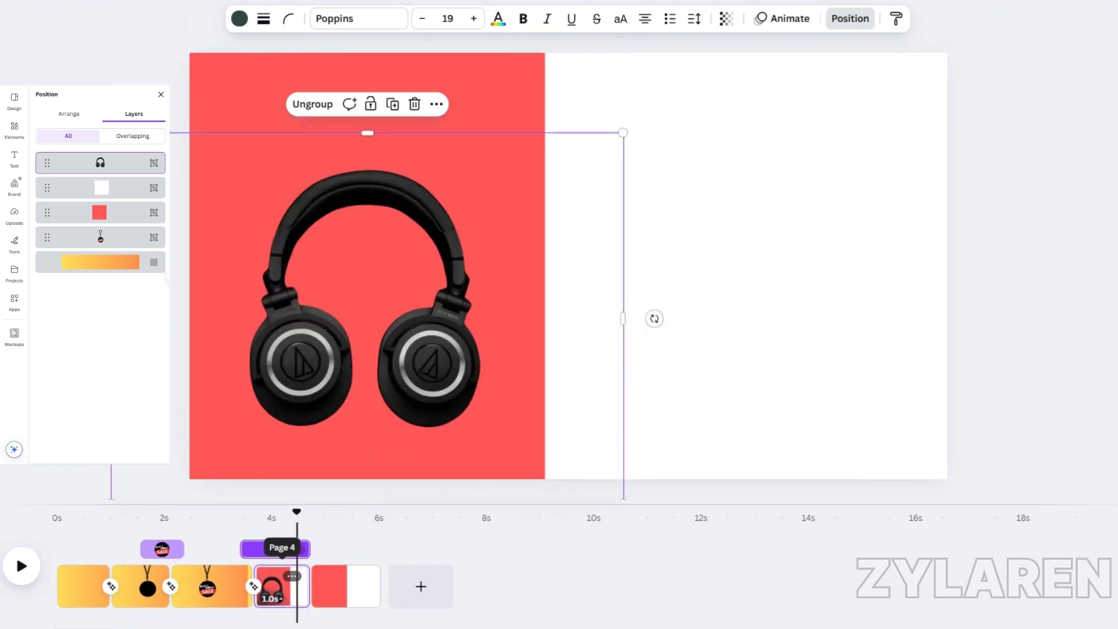
Step: Move the headphones group up beyond the fourth page's upper edge so only its transparent part overlaps the page
drag(368, 326, 375, 156)
click(745, 265)
drag(369, 269, 367, 93)
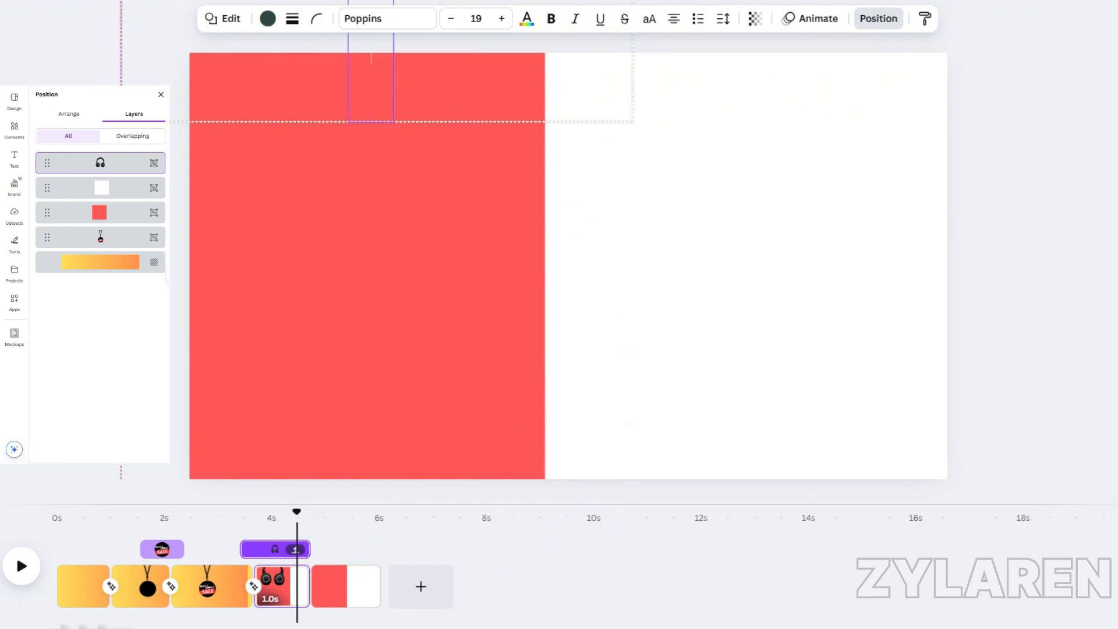
Step: Play the video from the third page to check the headphones across the fourth and fifth pages
click(280, 585)
click(216, 586)
key(space)
key(space)
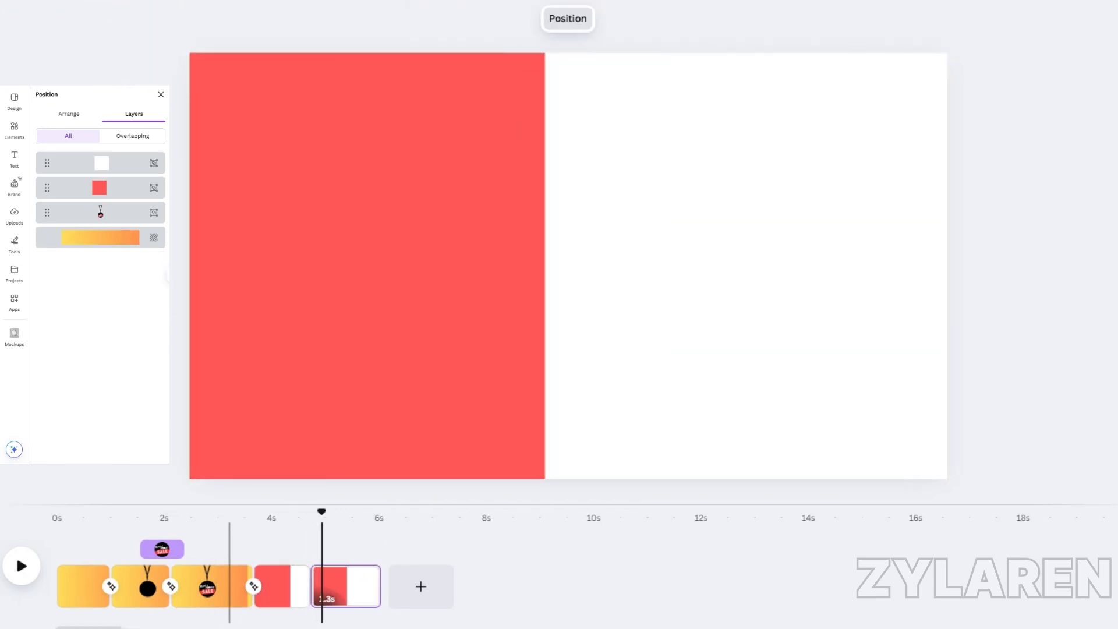
click(367, 266)
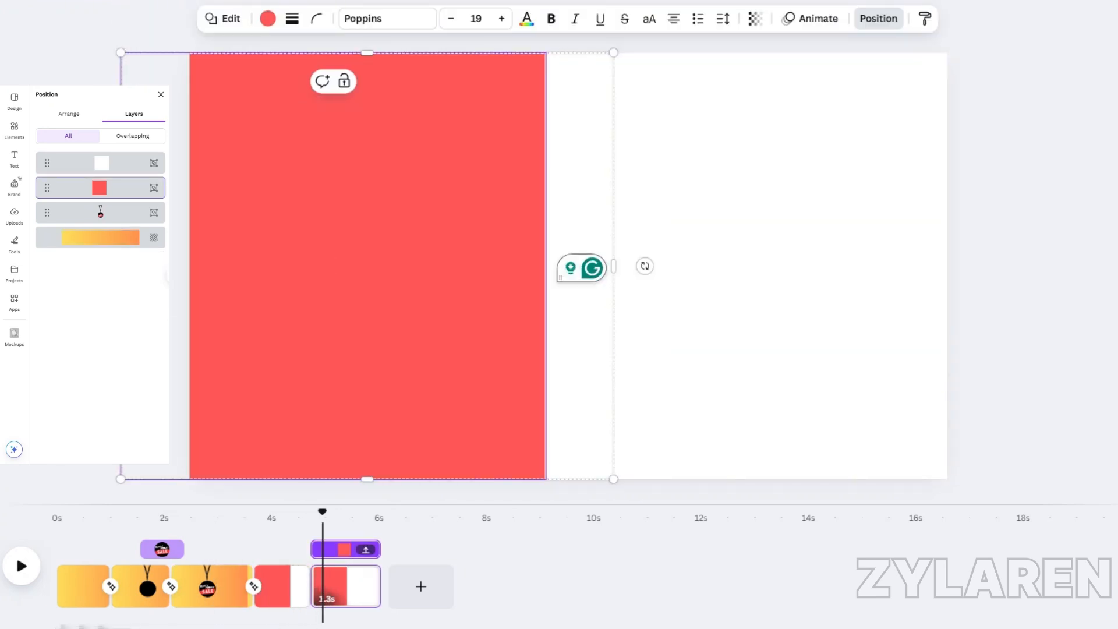
Step: Delete the fifth page, which has no headphones
right_click(281, 566)
click(333, 586)
click(281, 585)
click(364, 585)
key(Delete)
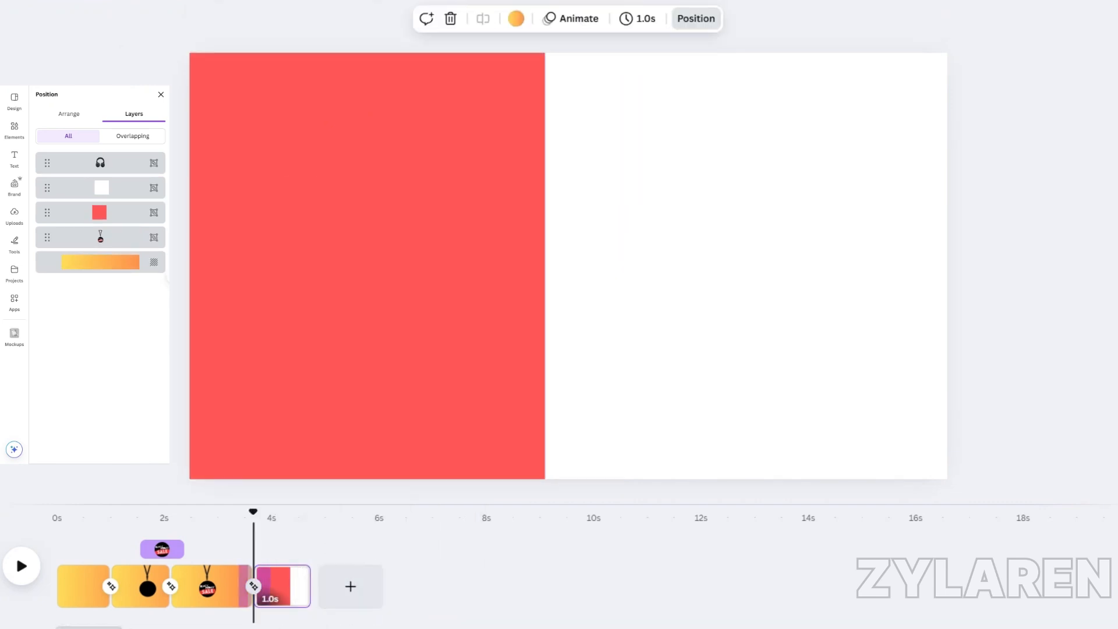
Step: Duplicate the fourth page and move the headphones group down onto the red half of the copy
right_click(279, 580)
click(344, 310)
drag(367, 105, 372, 379)
click(263, 586)
key(space)
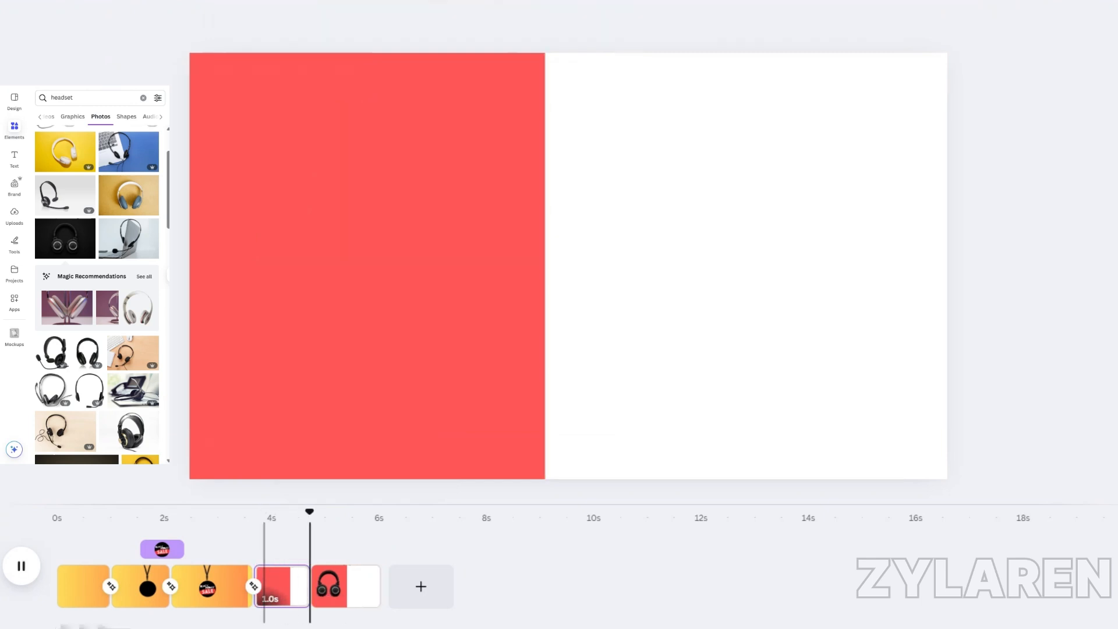
Step: Add a transition between the fourth and fifth pages and play the video from the start to check it
click(334, 586)
click(309, 573)
click(55, 255)
click(223, 586)
key(space)
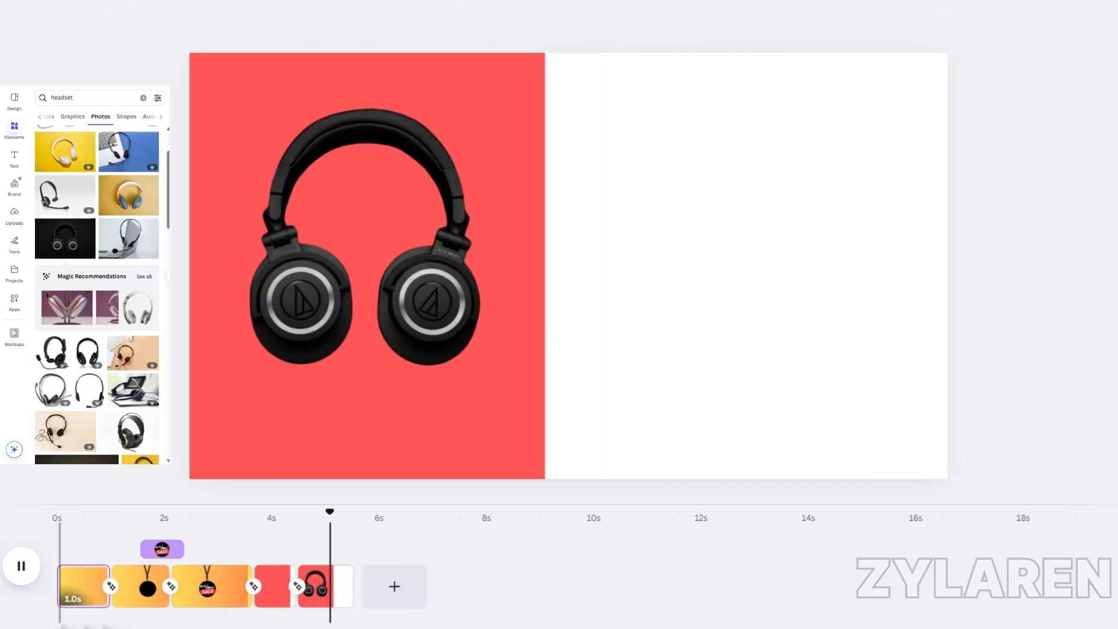
right_click(325, 584)
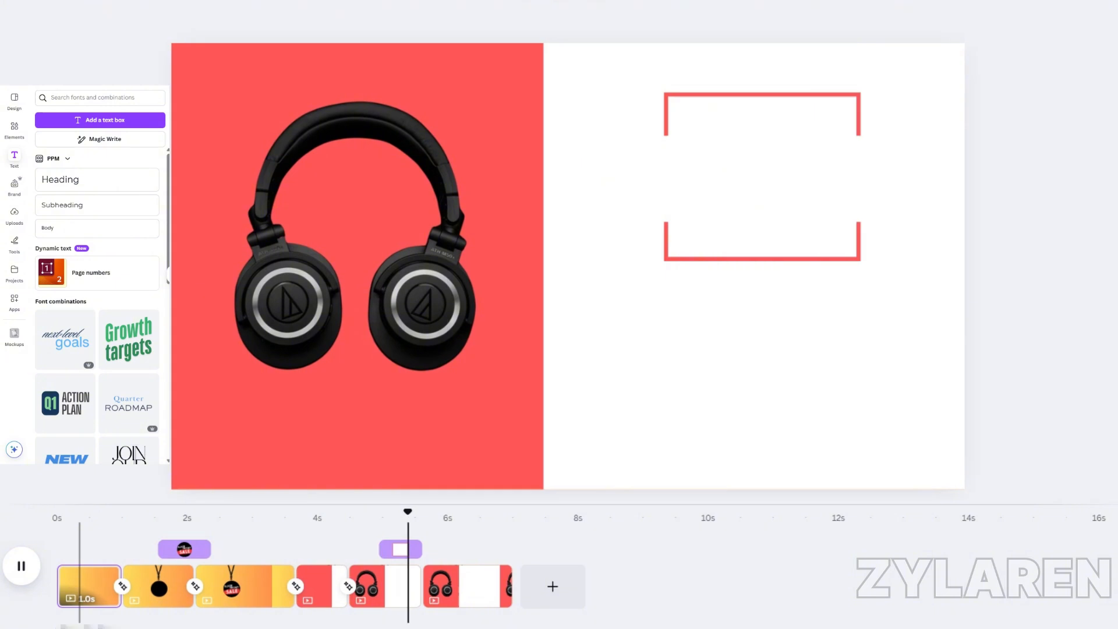
Step: Delete the red frame group from the fifth page and remove the sixth page
click(389, 549)
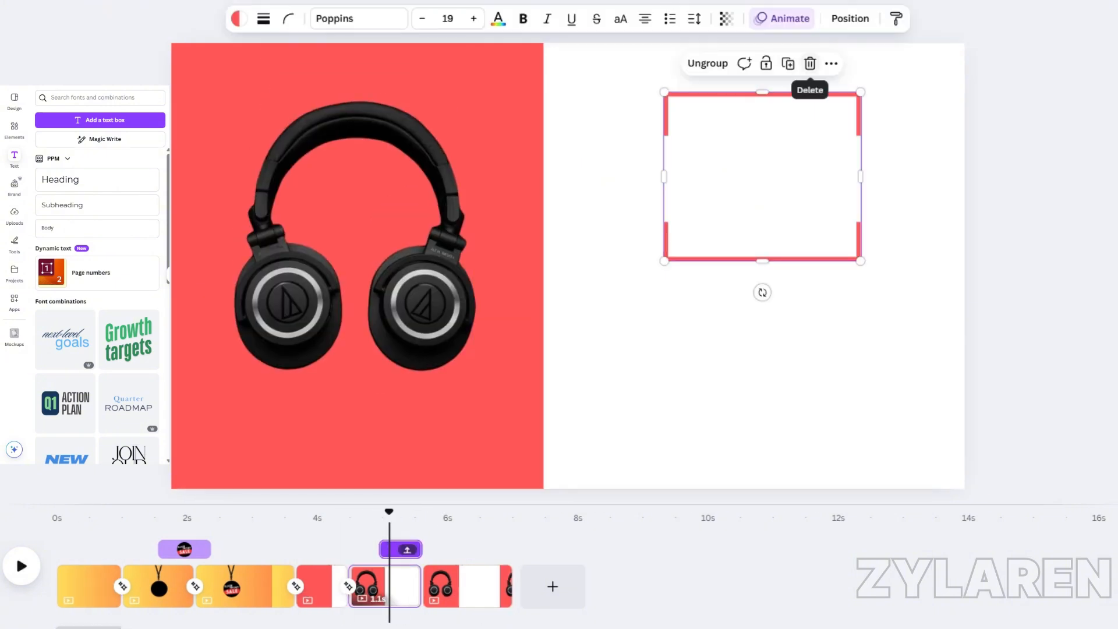
click(810, 62)
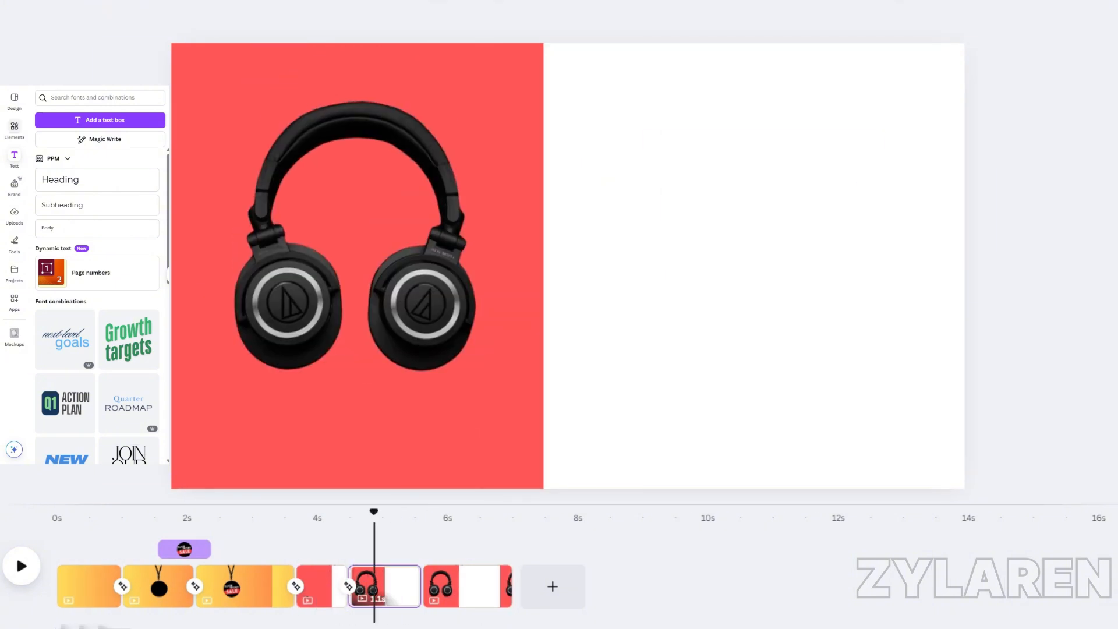
click(14, 130)
click(493, 576)
click(539, 323)
Step: Add a rectangle shape to the fifth page and place it in the upper part of the white half
click(99, 97)
text(RE)
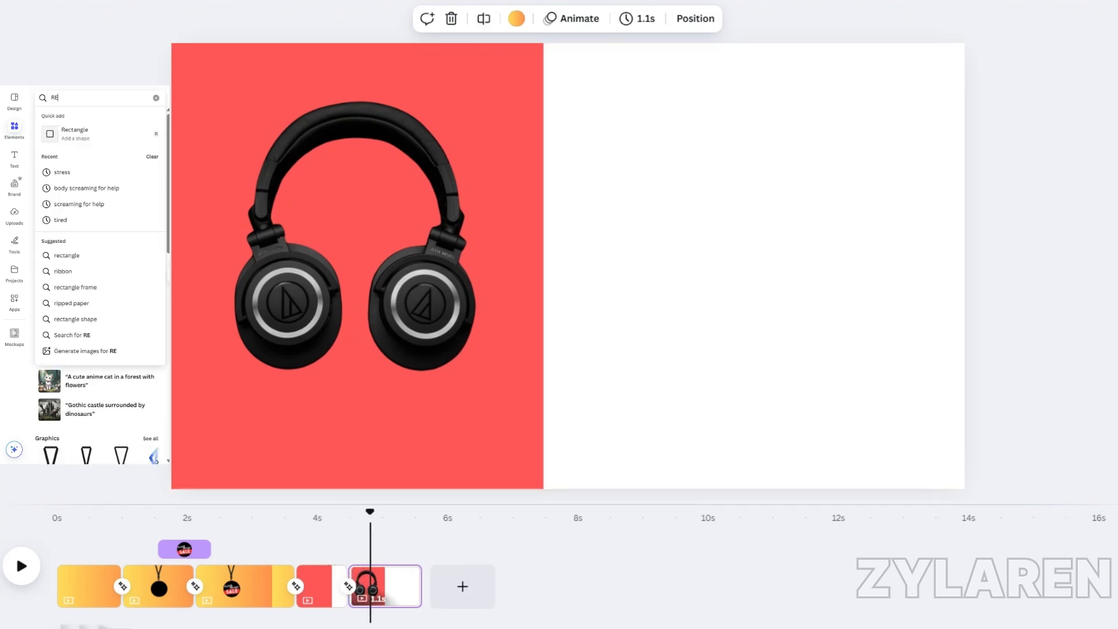
key(Return)
drag(568, 264, 814, 179)
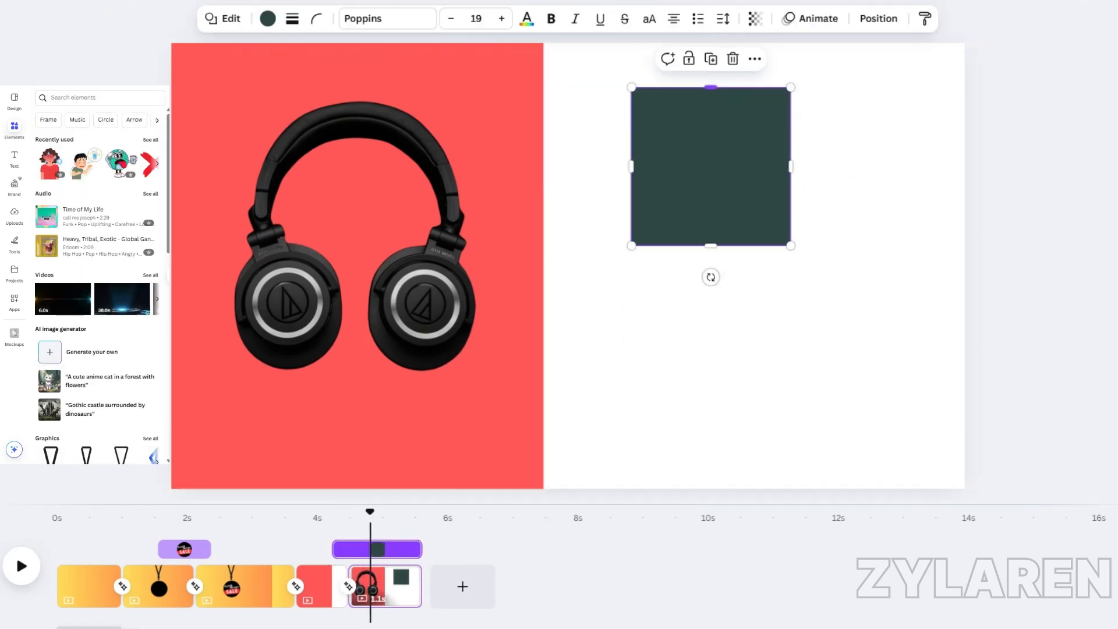
drag(710, 166, 754, 172)
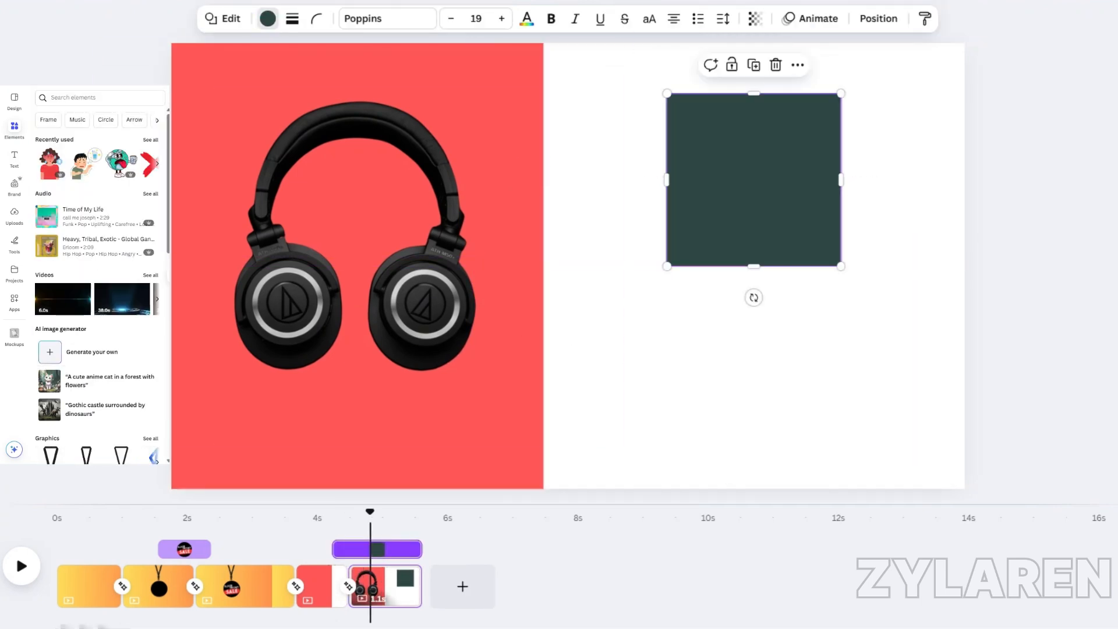
Step: Fill the new square with coral red and its overlapping copy with white to form a frame
click(267, 18)
click(45, 175)
click(65, 175)
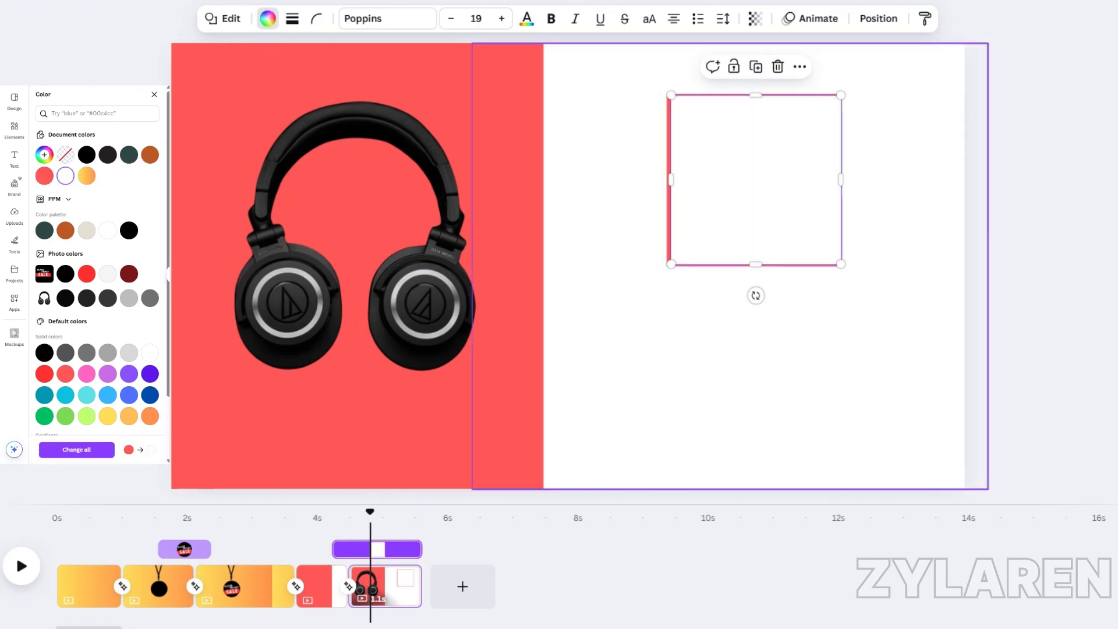
Step: Centre the white square inside the coral red one, group both as a frame and enlarge it slightly
drag(759, 181, 754, 180)
click(754, 349)
click(754, 179)
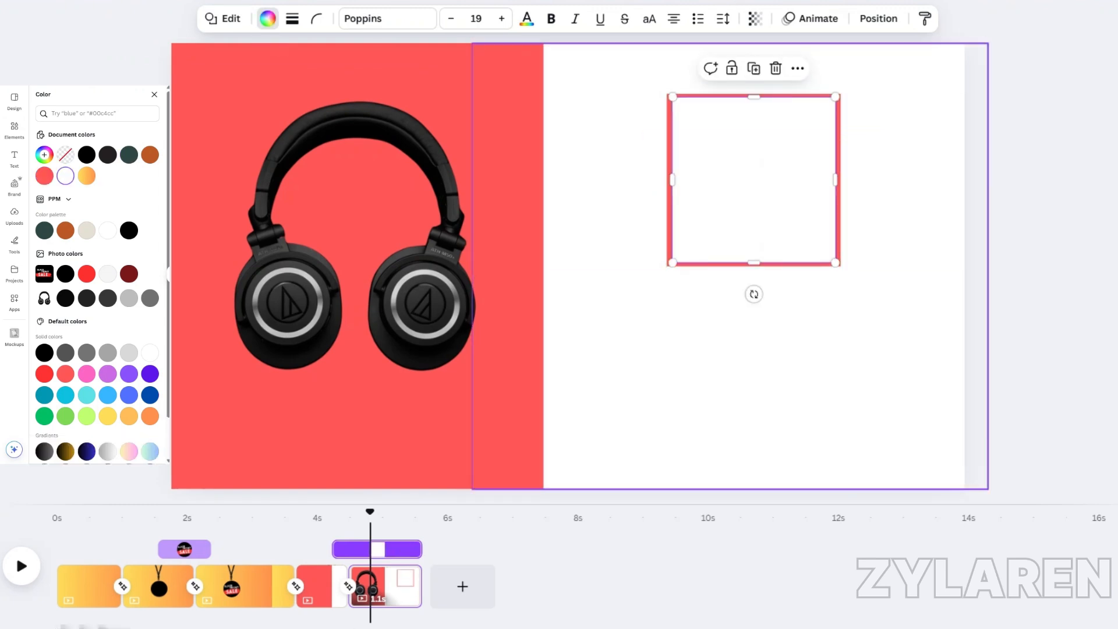
click(877, 18)
shift+click(100, 187)
key(ctrl+g)
drag(854, 80, 855, 79)
drag(760, 173, 763, 184)
Step: Apply a Wipe animation to the grouped frame on the fifth page
click(781, 18)
click(850, 18)
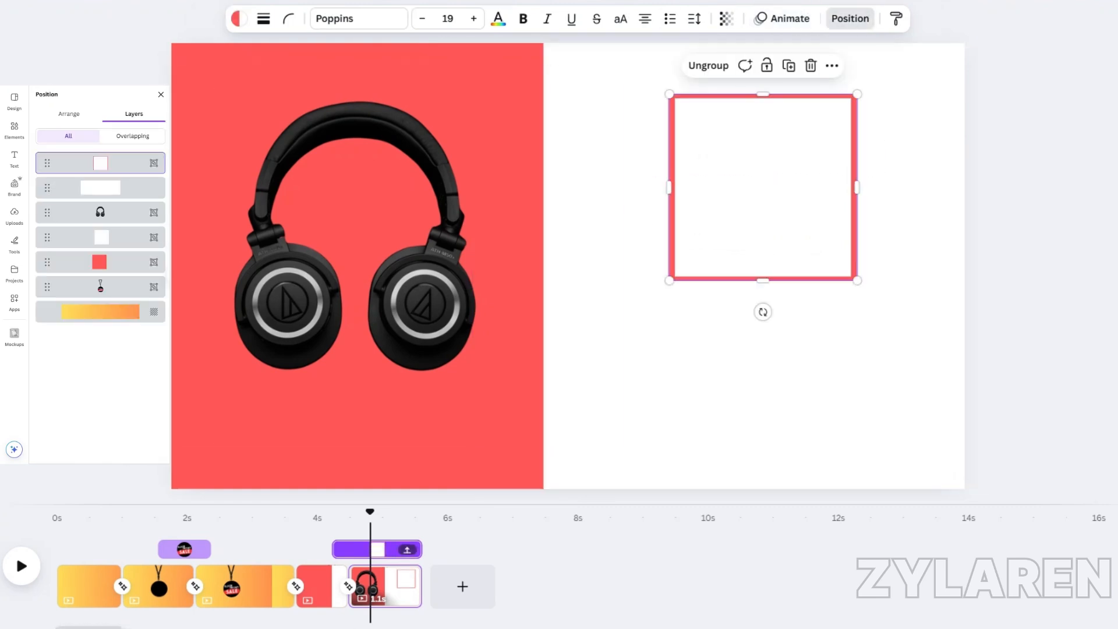
click(782, 18)
scroll(98, 302, down, 1)
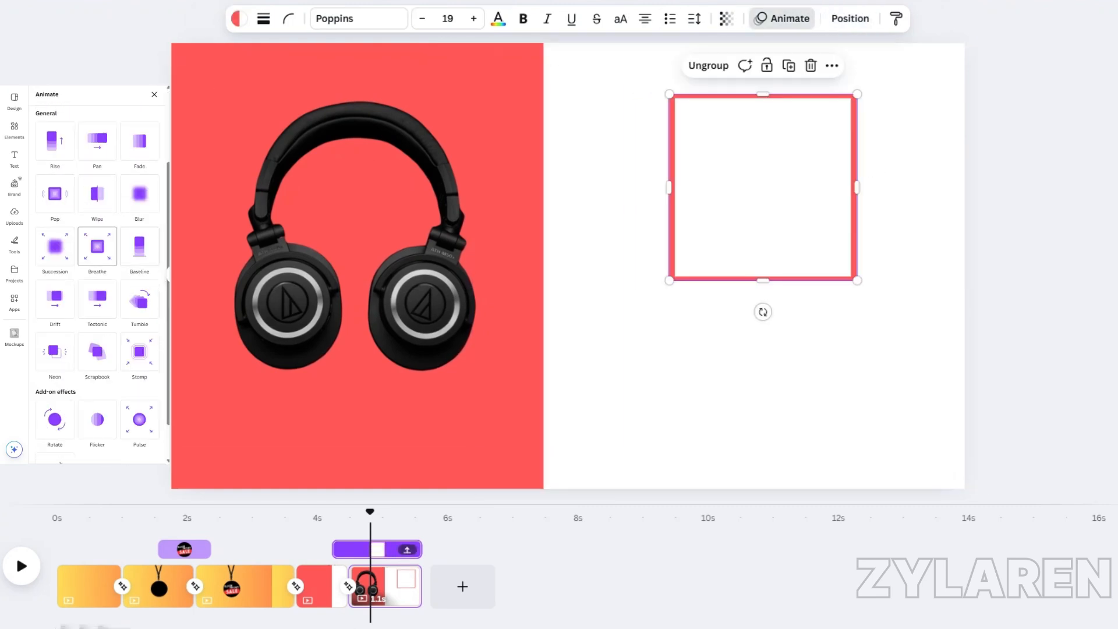
scroll(139, 246, up, 1)
click(98, 237)
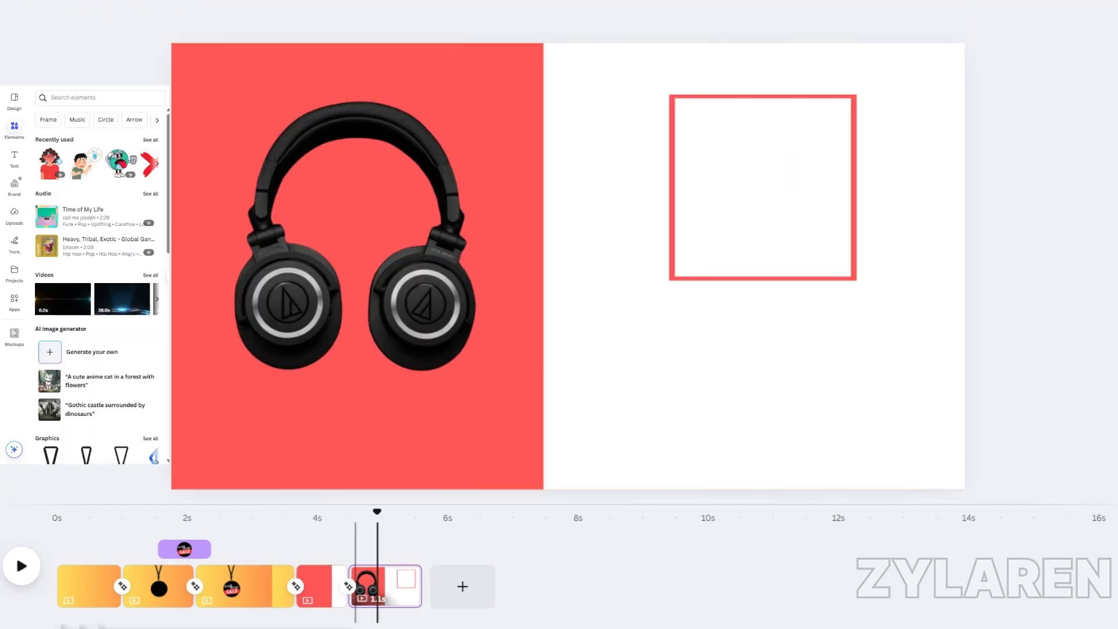
Step: Delay the frame's start within the fifth page, shorten the page to 1.0s and play from the fourth page
drag(339, 549, 359, 549)
key(space)
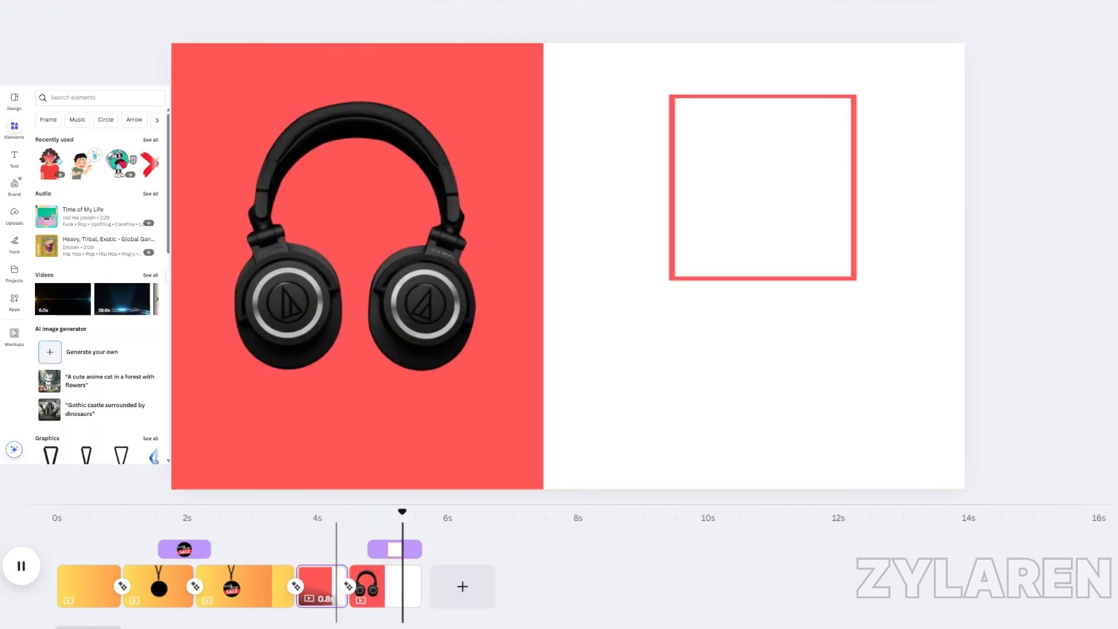
drag(417, 586, 411, 586)
click(322, 586)
key(space)
Step: Duplicate the fifth page and extend the frame's timing in the copy to cover the whole page
right_click(395, 586)
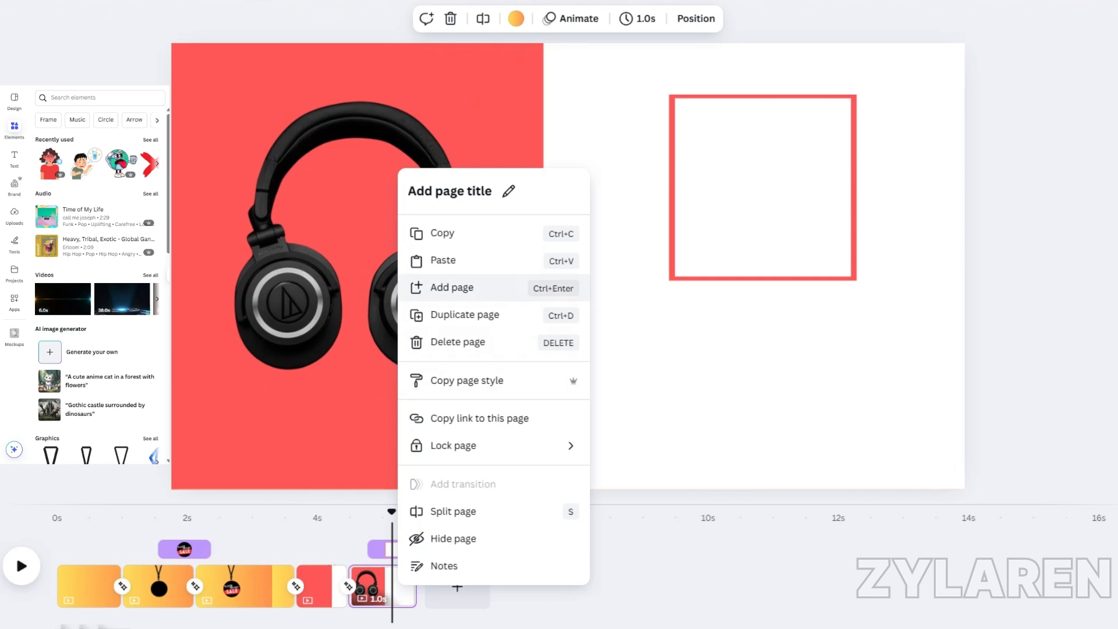
click(463, 314)
click(729, 265)
key(space)
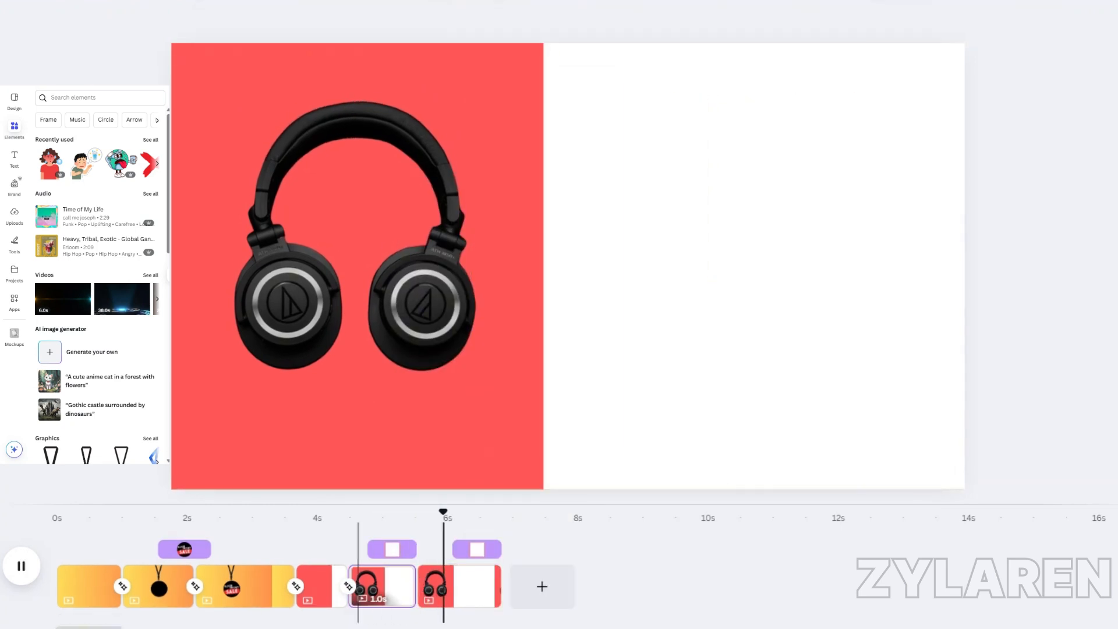
drag(452, 549, 417, 549)
click(877, 18)
click(809, 18)
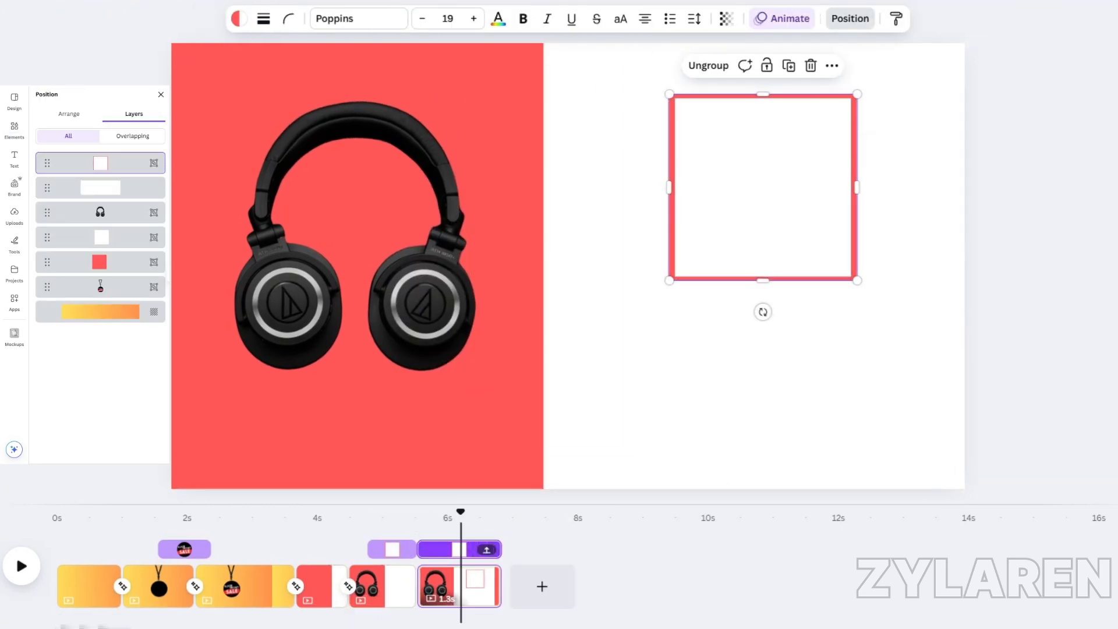
Step: Play from the fourth page and compare the frame's timing on the fifth and sixth pages
click(321, 586)
key(space)
key(space)
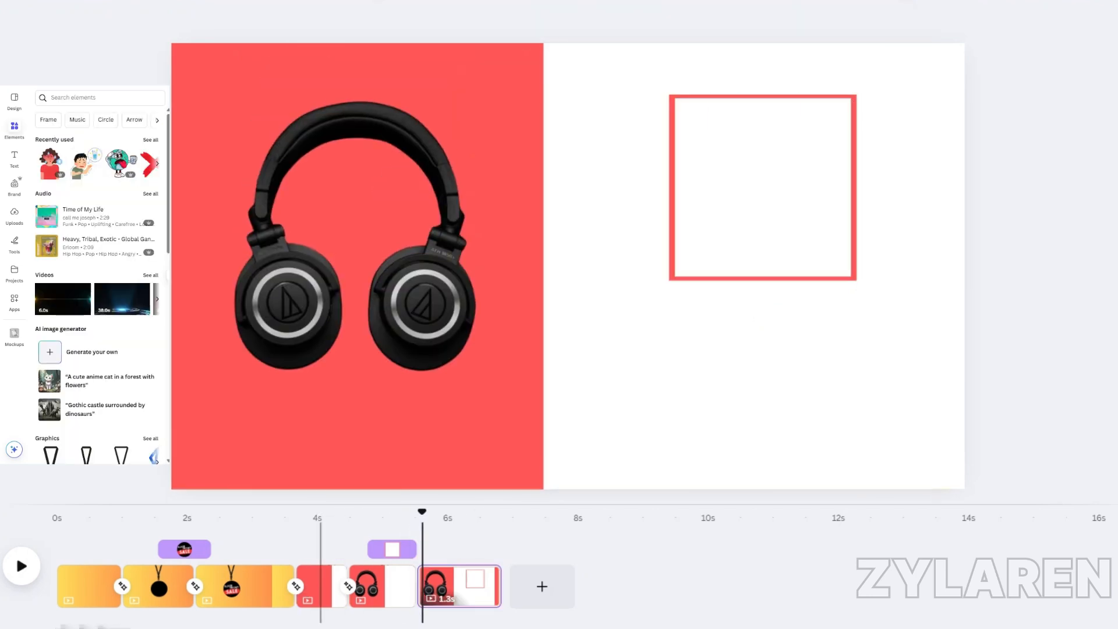
click(763, 187)
click(404, 548)
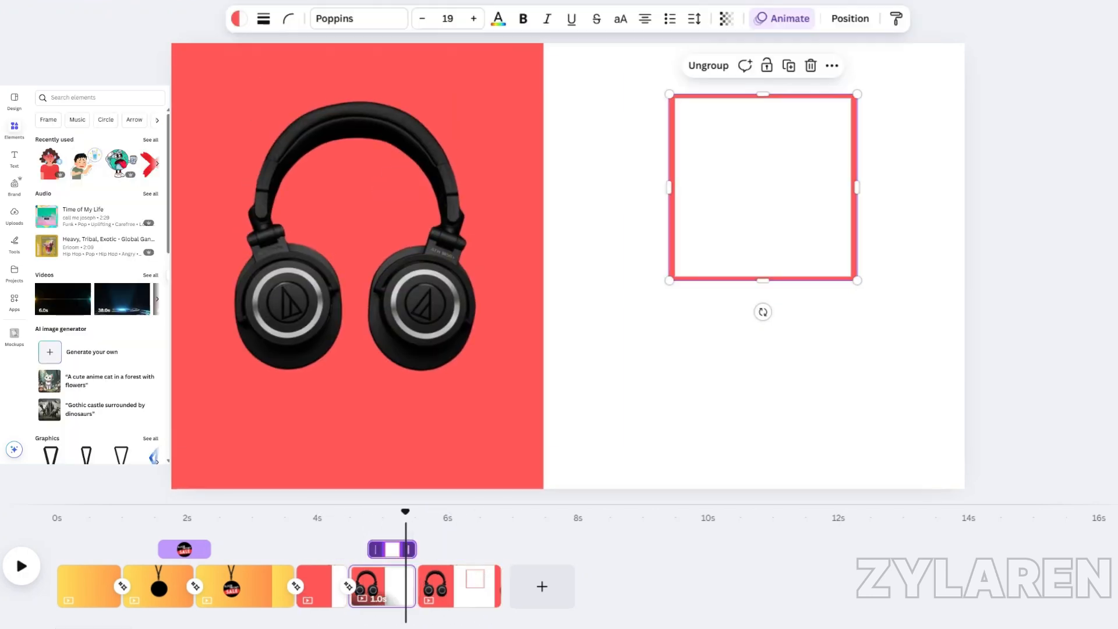
click(427, 587)
click(763, 186)
click(400, 549)
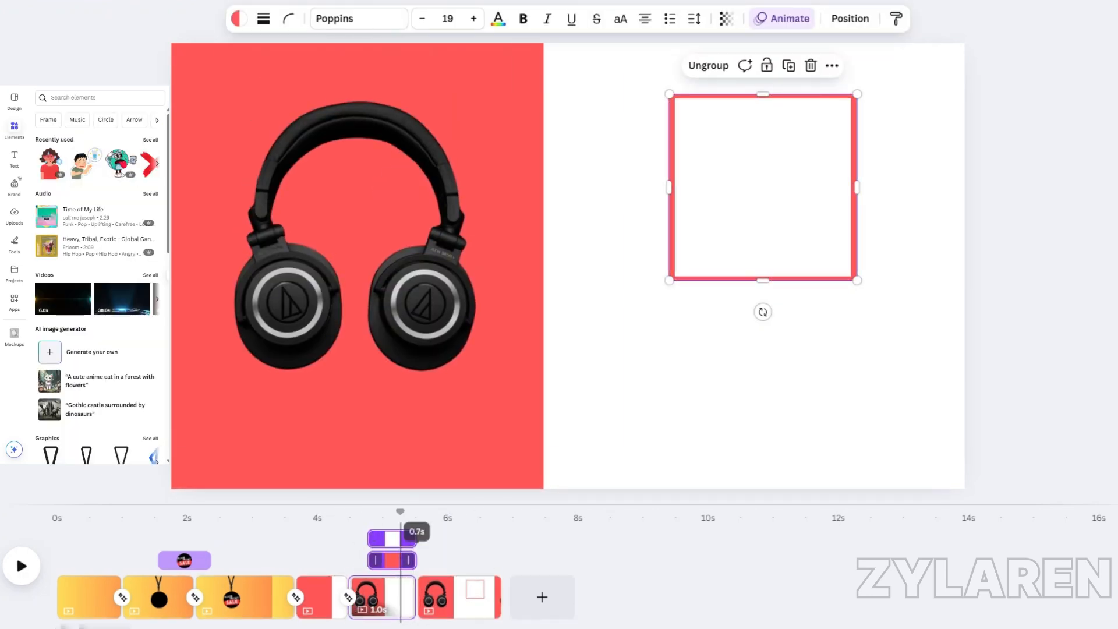
click(340, 586)
key(space)
click(440, 586)
Step: Set the speed of the fifth-page frame's Wipe entrance to the slider's minimum and play from the fourth page
click(400, 538)
click(809, 18)
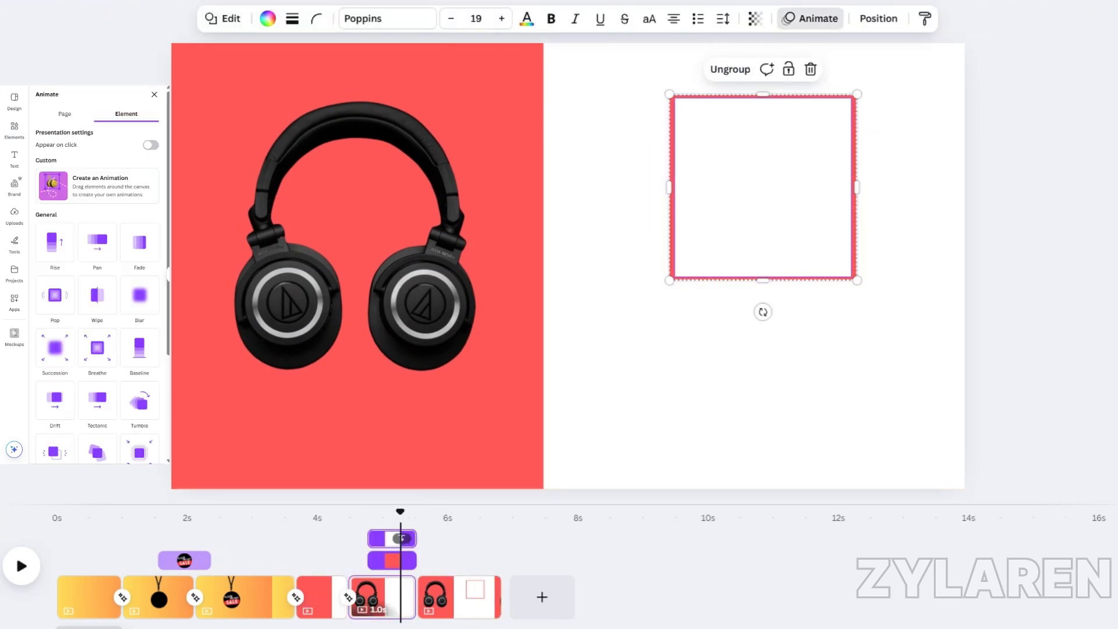
click(877, 18)
click(155, 159)
click(789, 18)
drag(90, 392, 39, 392)
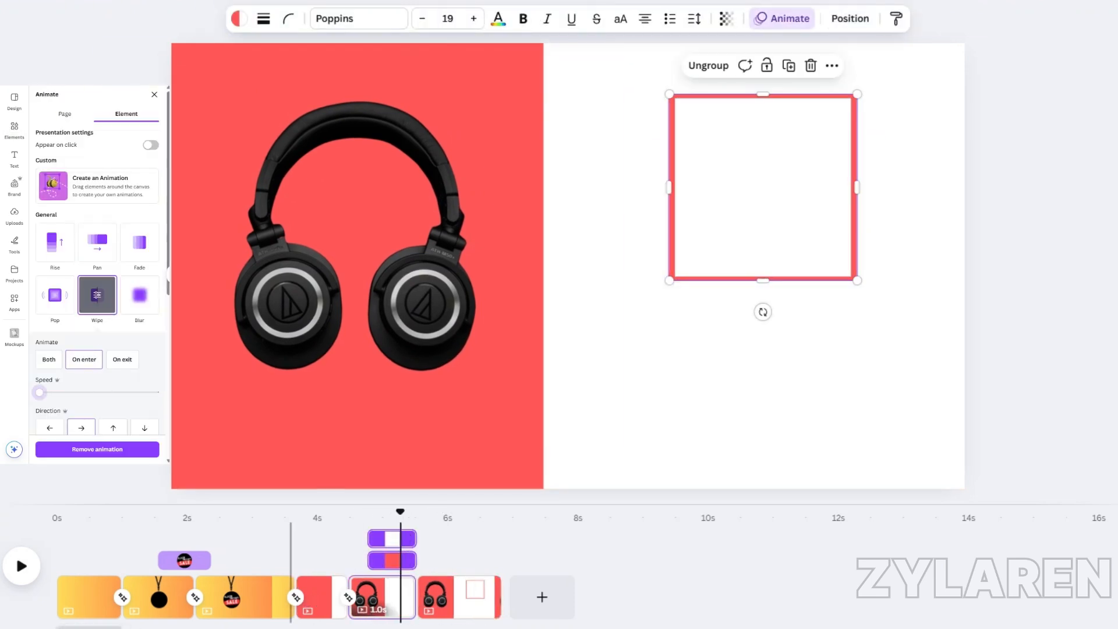
key(space)
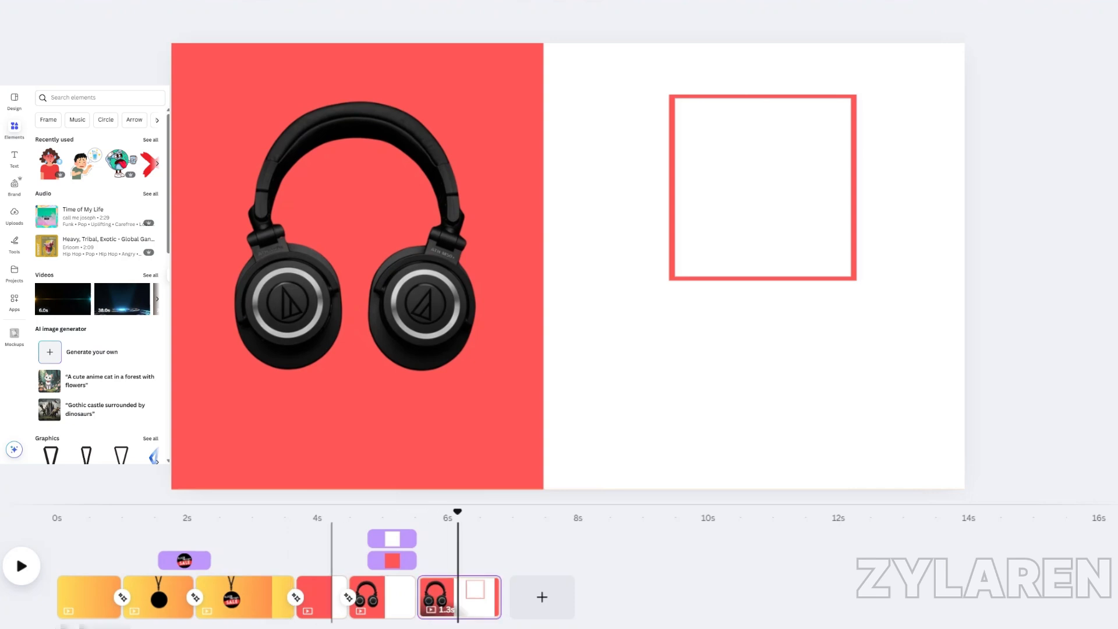
click(330, 586)
key(space)
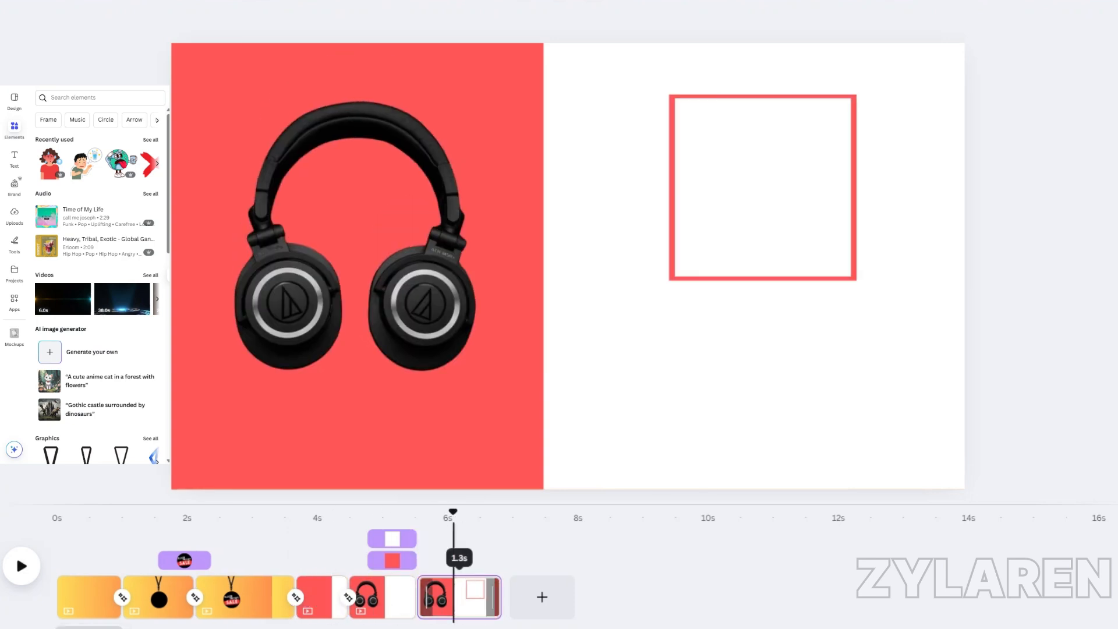
Step: Shorten the sixth page to 1.0s and add a square shape filled with white
drag(492, 596, 476, 596)
click(100, 98)
key(r)
click(267, 18)
click(66, 175)
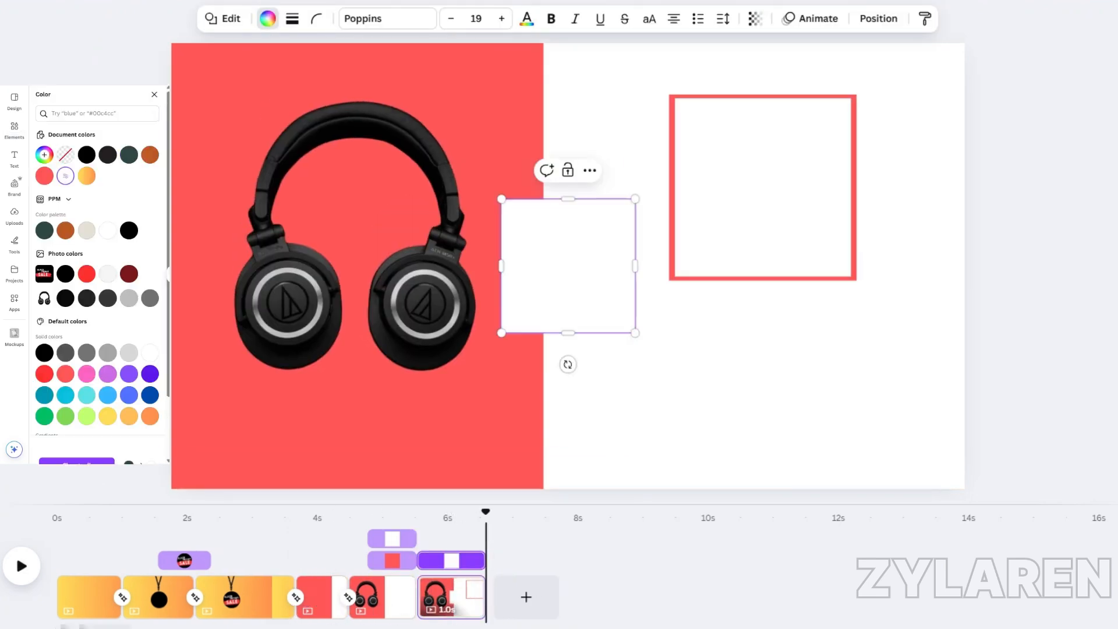
Step: Resize the white shape into a band about 634 by 244 and centre it across the middle of the frame
drag(634, 265, 764, 265)
drag(632, 198, 632, 221)
drag(632, 276, 762, 187)
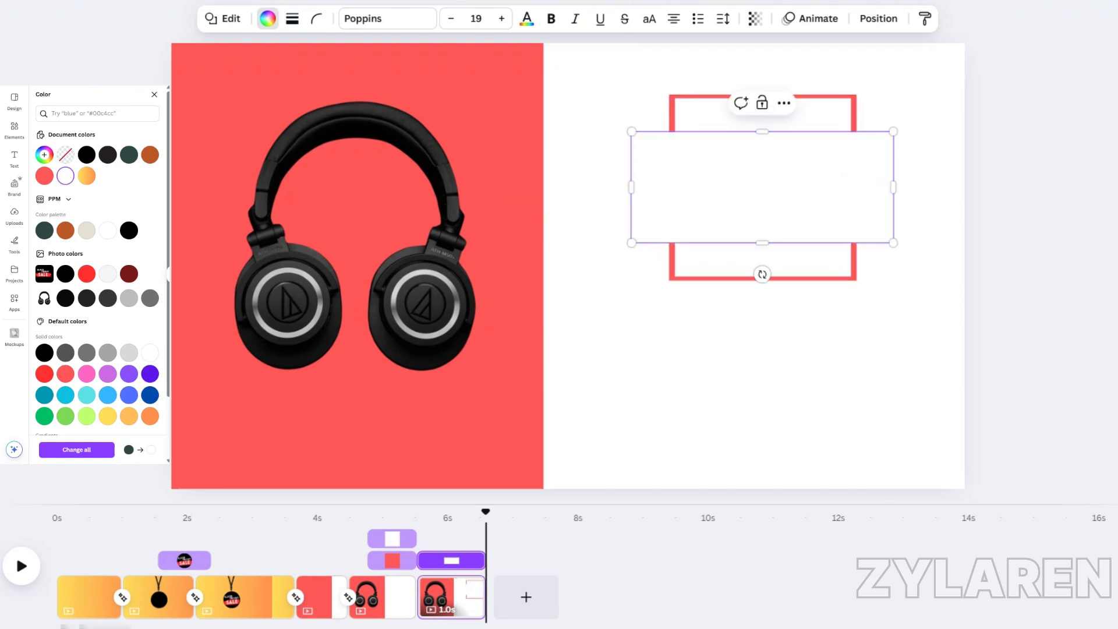
drag(762, 242, 762, 221)
drag(762, 174, 755, 187)
drag(756, 141, 755, 126)
drag(755, 179, 763, 187)
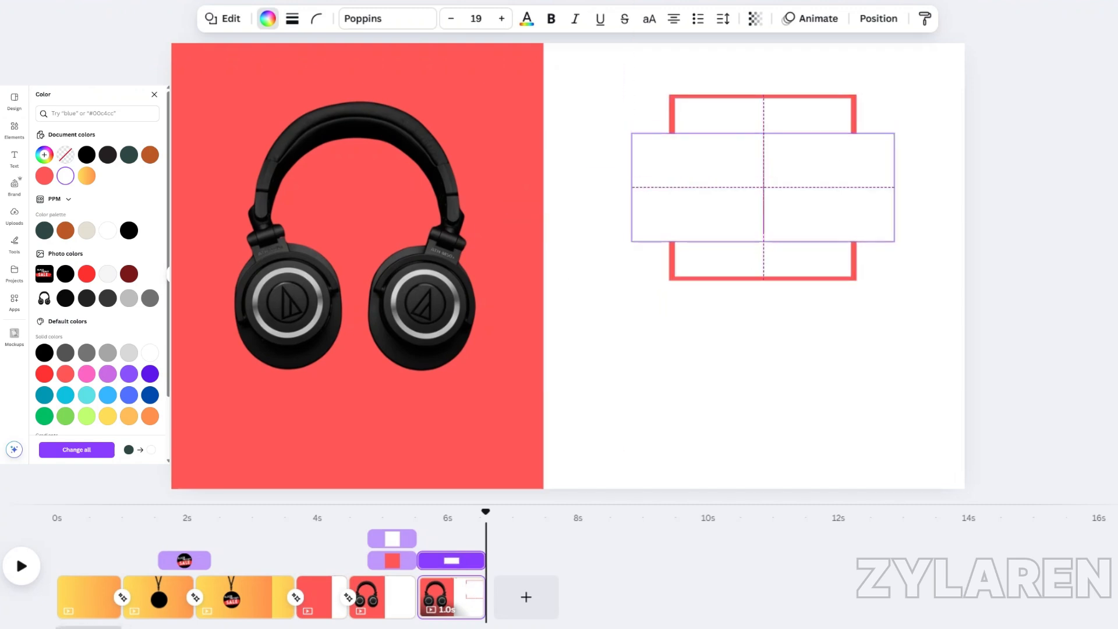
drag(763, 134, 762, 135)
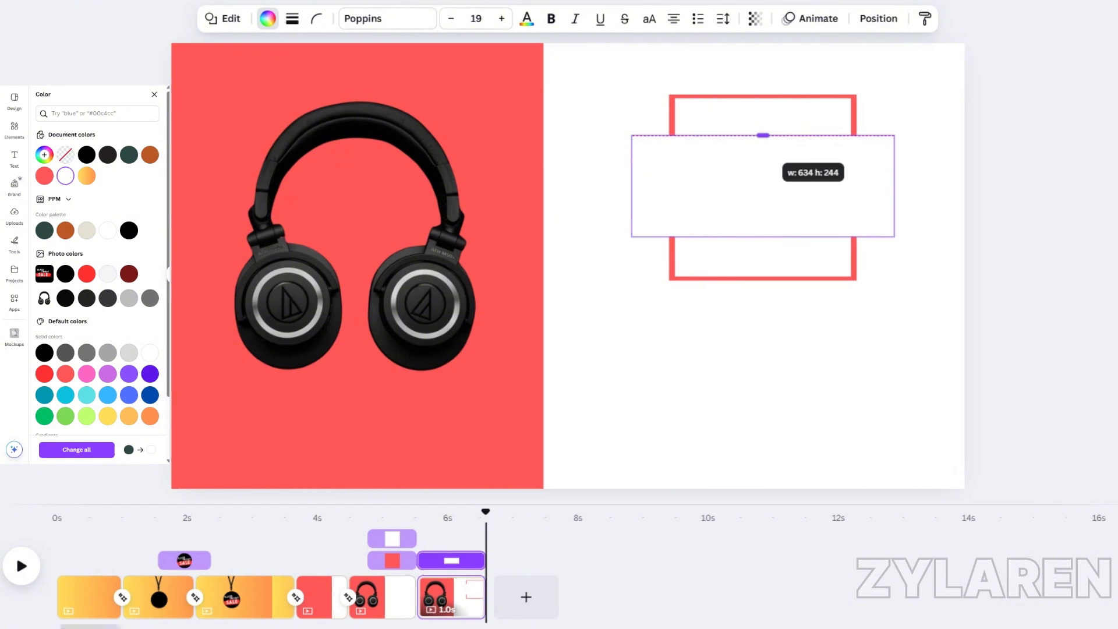
Step: Copy the white band onto the fifth page, timed to start with the frame, and play from the fourth page
click(324, 596)
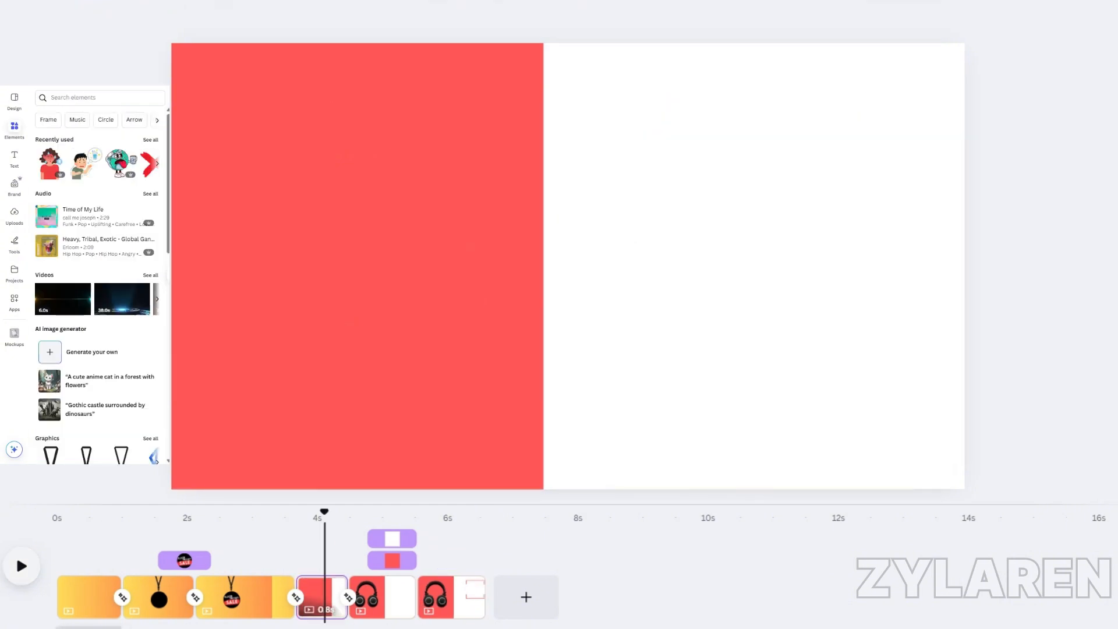
key(space)
click(324, 597)
key(space)
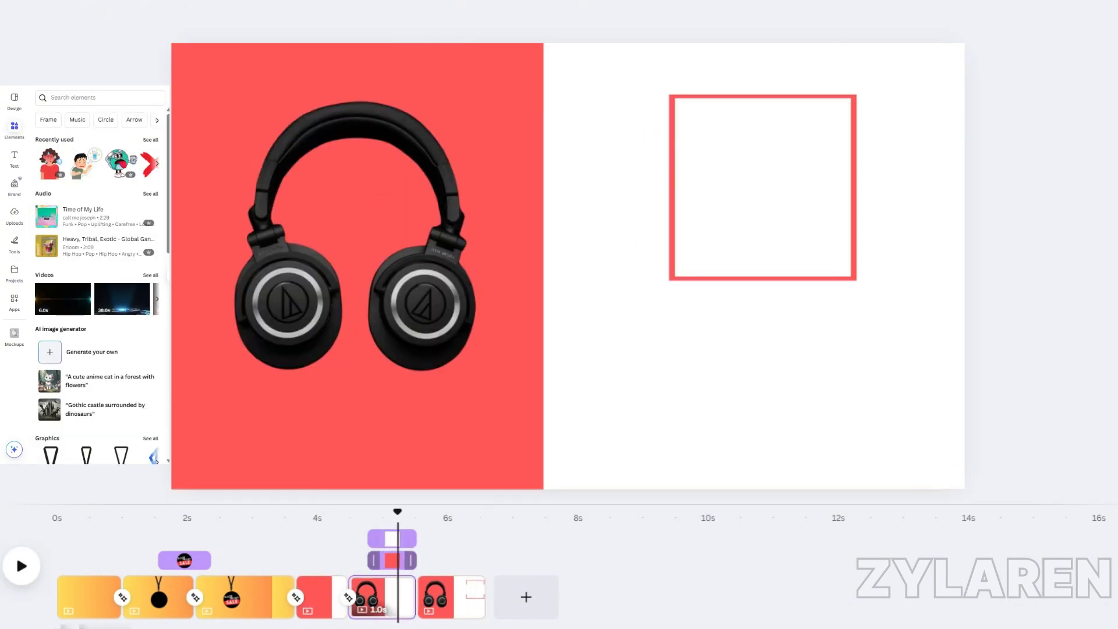
key(space)
click(762, 185)
drag(451, 560, 367, 537)
click(316, 596)
key(space)
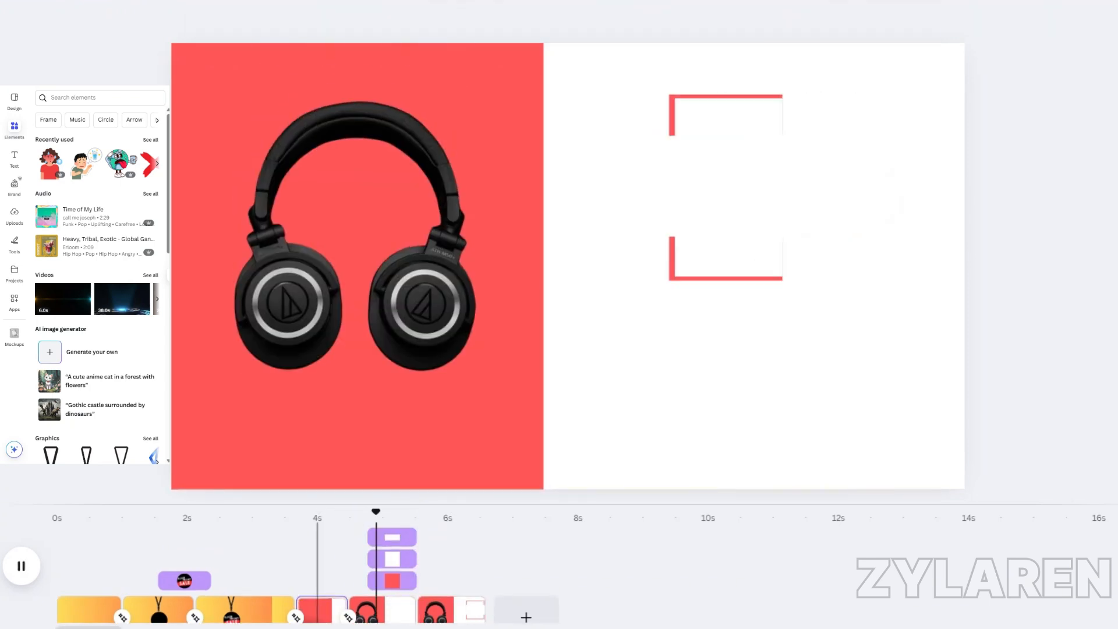
Step: Add the text "BIG SALE HEADPHONE" on the fifth page in the Anton font and place it over the frame
click(415, 596)
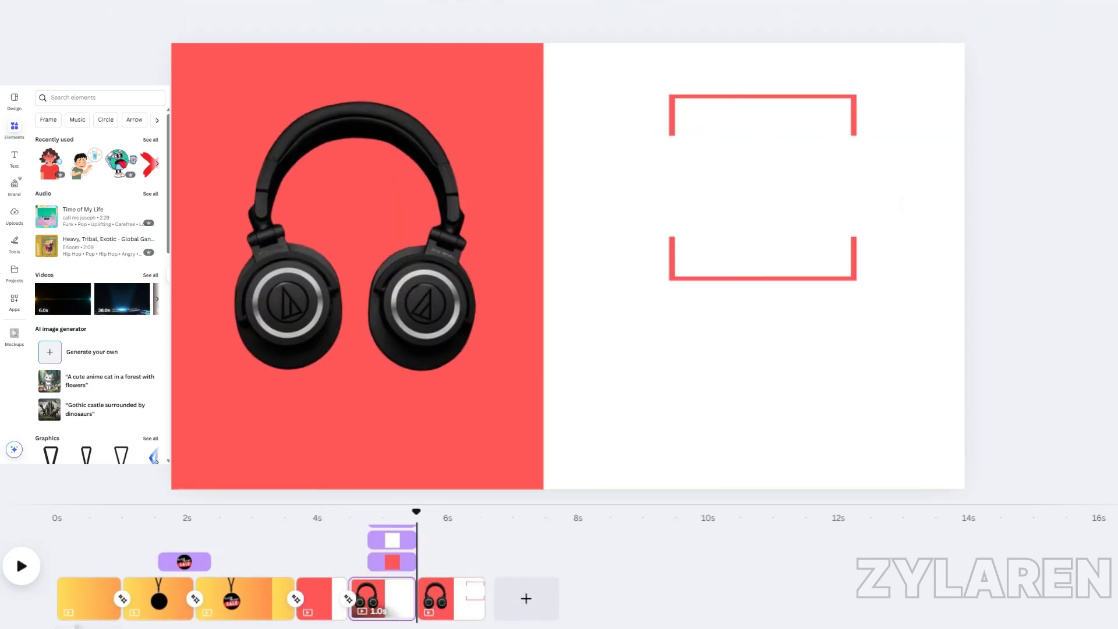
key(t)
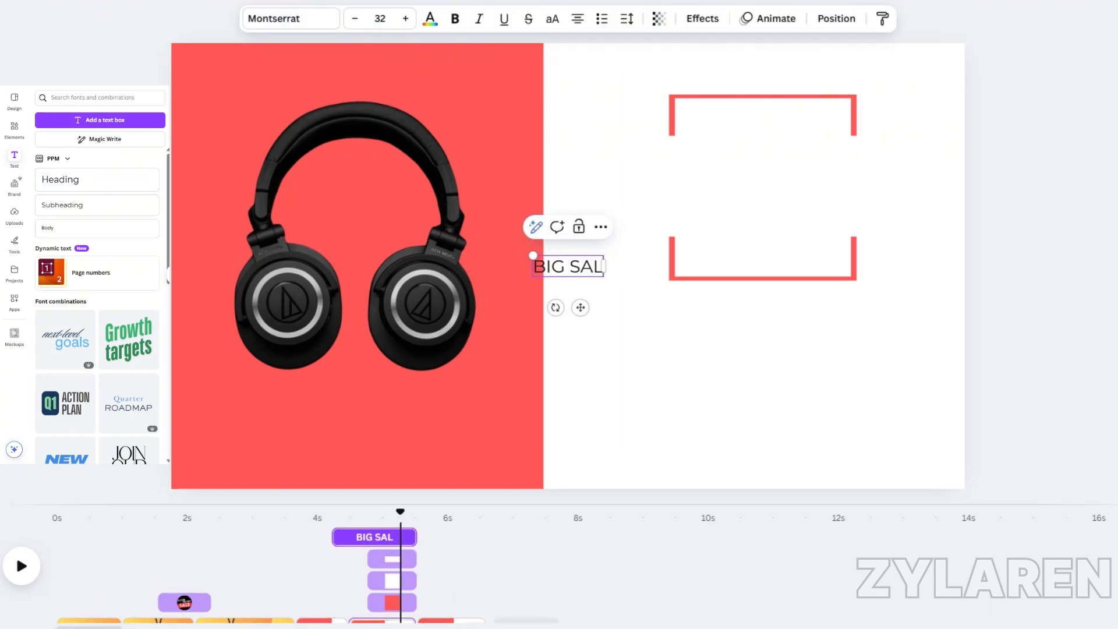
click(292, 18)
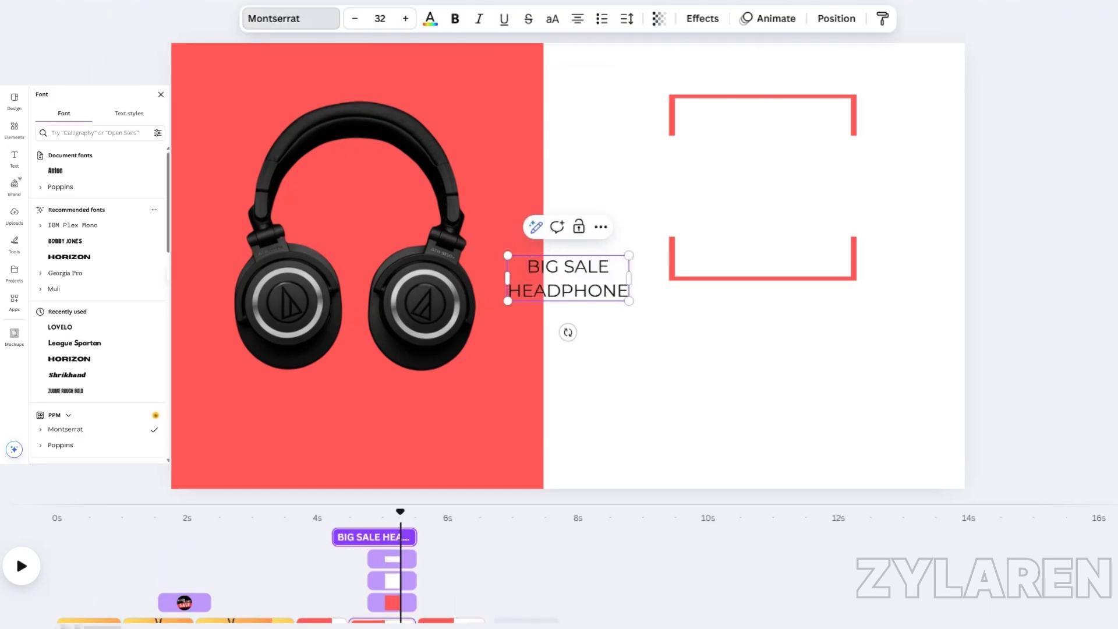
text(anton)
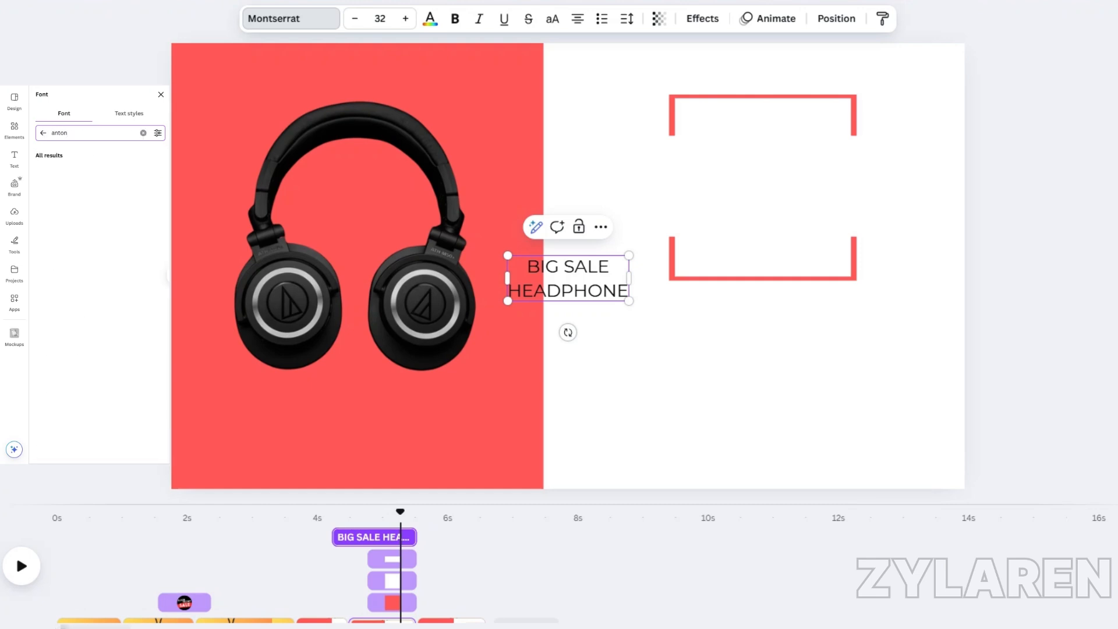
click(55, 170)
drag(527, 266, 767, 179)
click(56, 171)
Step: Set the heading's font size to 80, letter spacing to 242 and line spacing to 1.03
click(380, 18)
text(80)
key(Return)
click(626, 18)
drag(602, 122, 579, 122)
drag(577, 74, 601, 73)
drag(578, 122, 584, 122)
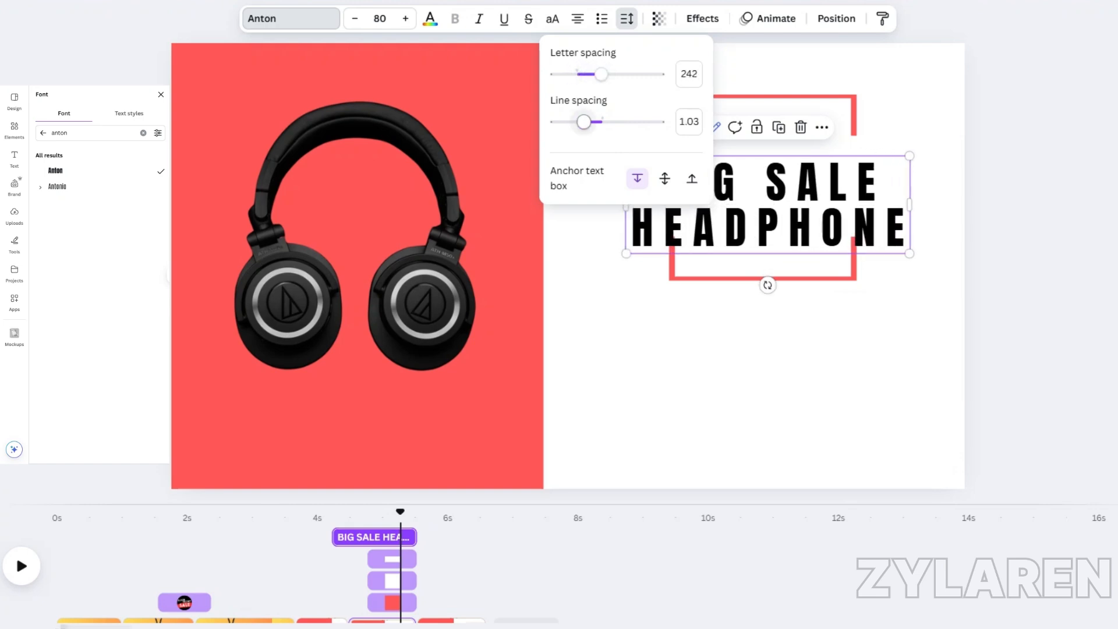
Step: Move the heading up into the frame's gap and colour the word HEADPHONE coral red
mouse_move(779, 179)
mouse_down()
mouse_move(778, 153)
mouse_move(767, 184)
mouse_up()
double_click(767, 208)
click(430, 18)
click(156, 155)
click(767, 349)
click(767, 186)
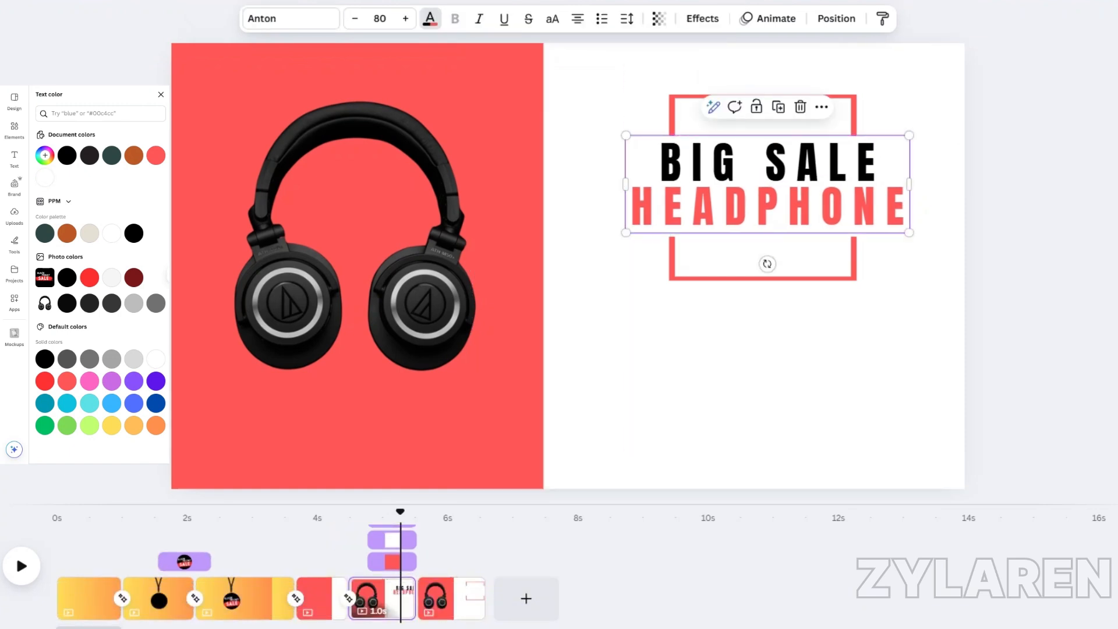
Step: Move the heading from the fifth page to the sixth and give it a Pop animation on enter
key(space)
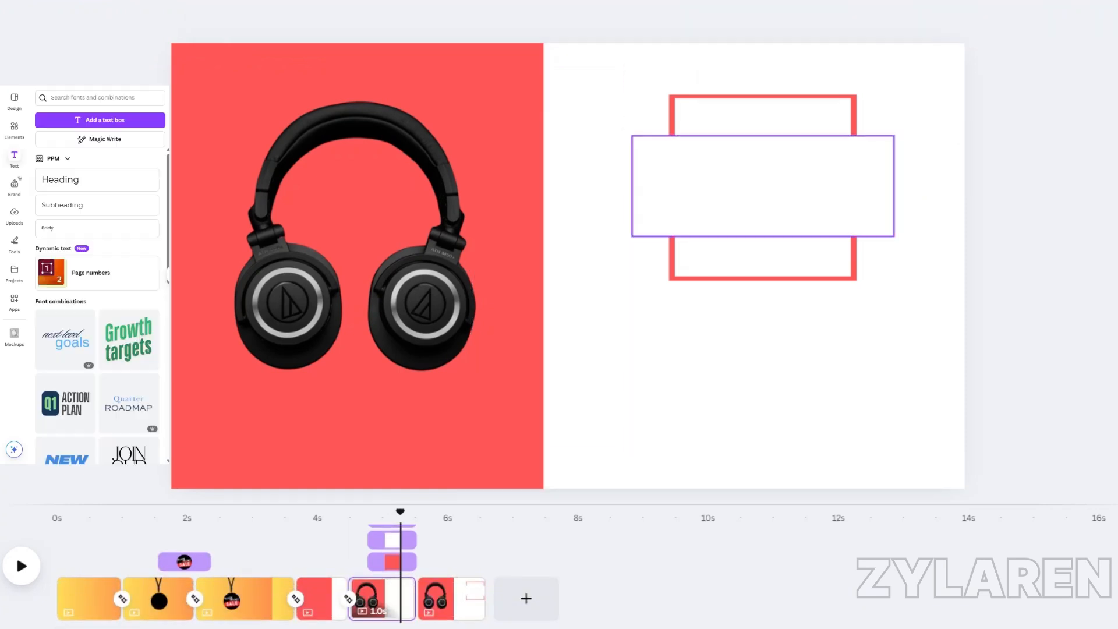
key(space)
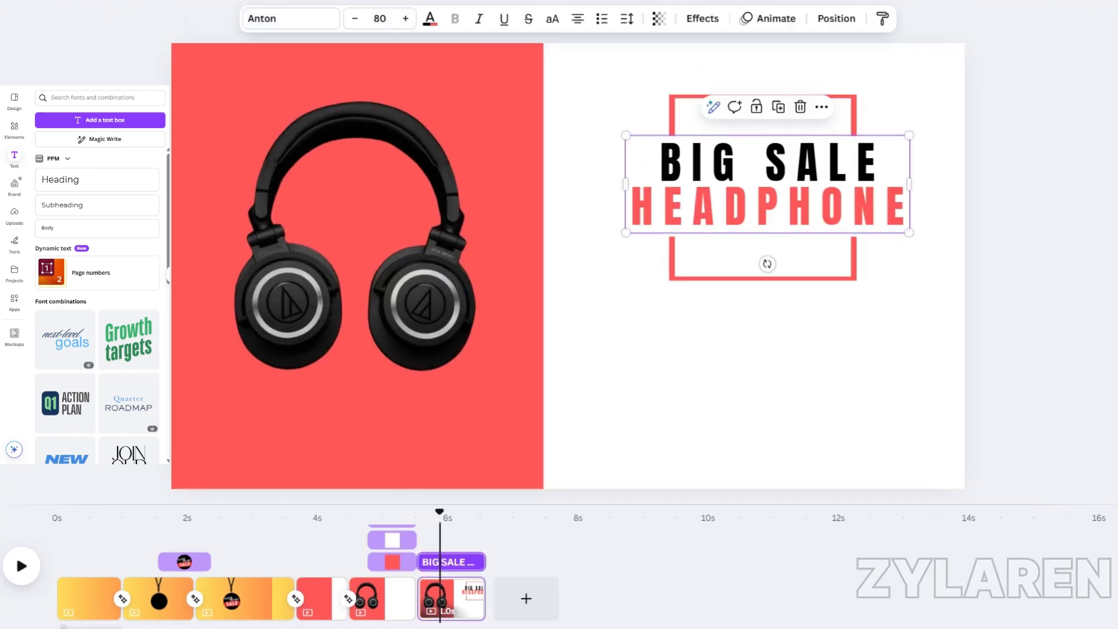
click(767, 18)
scroll(97, 274, down, 3)
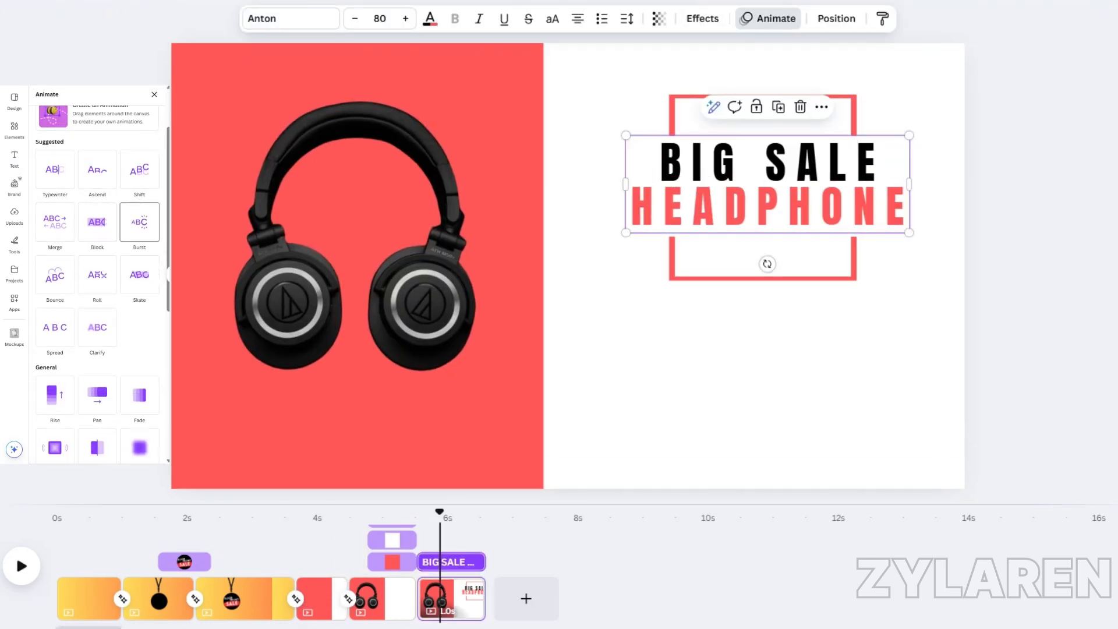
scroll(98, 268, down, 2)
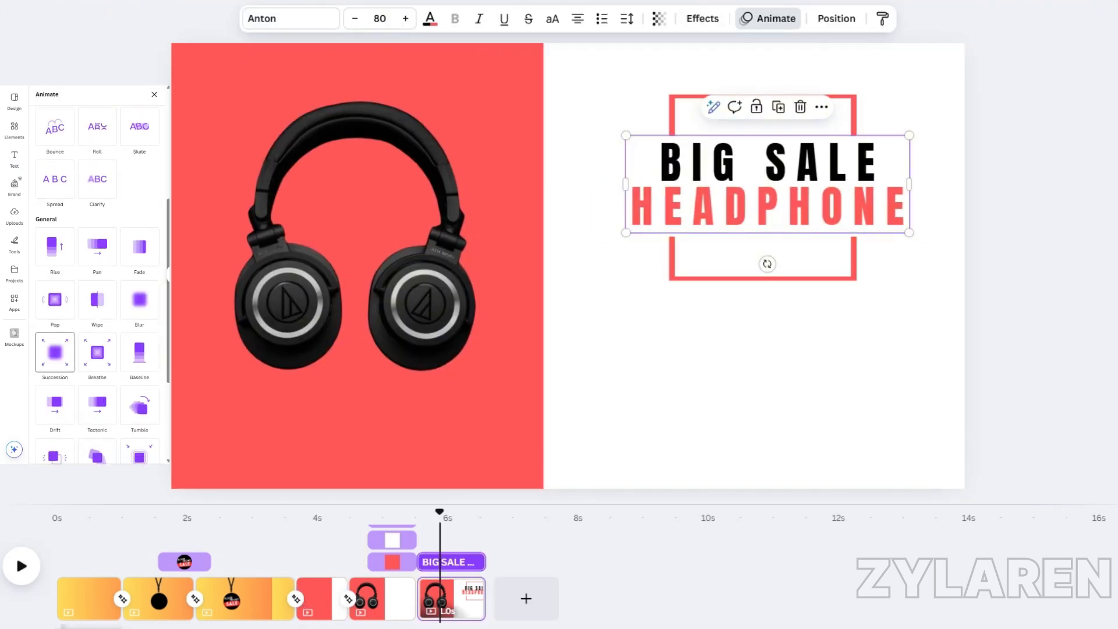
click(55, 299)
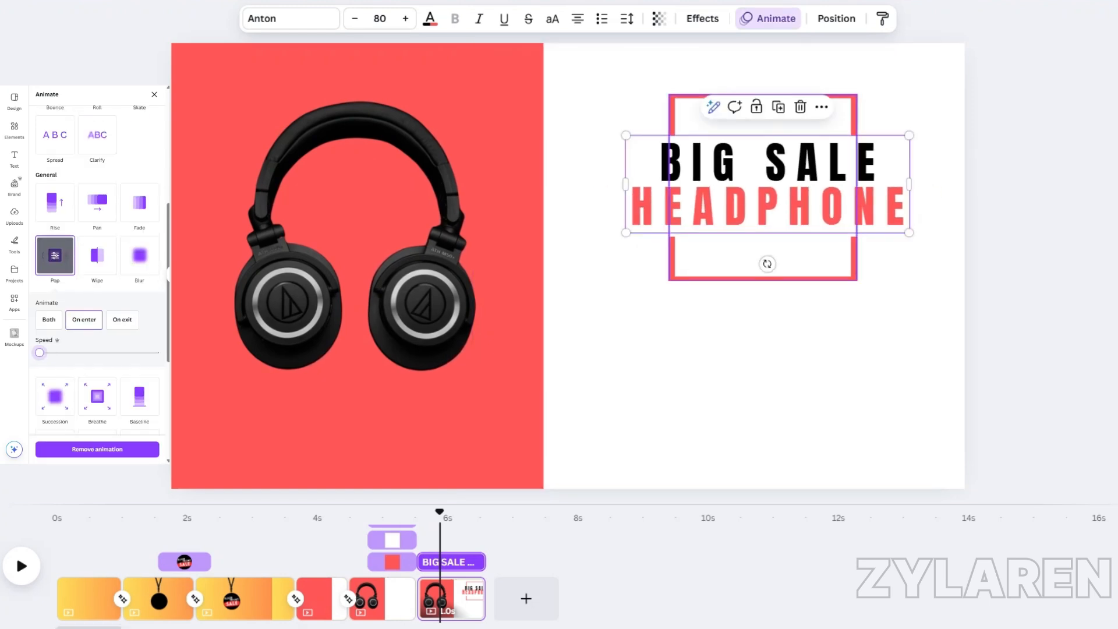
Step: Duplicate the heading on the sixth page and change the copy's text to "BEATS PRO"
key(ctrl+d)
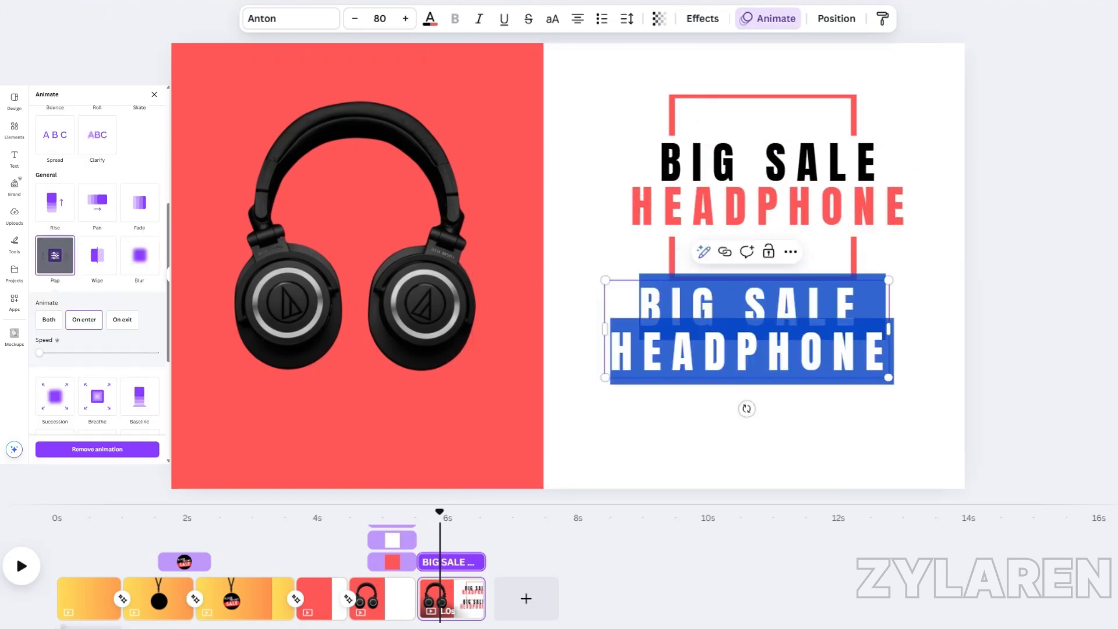
text(BEATS PRO)
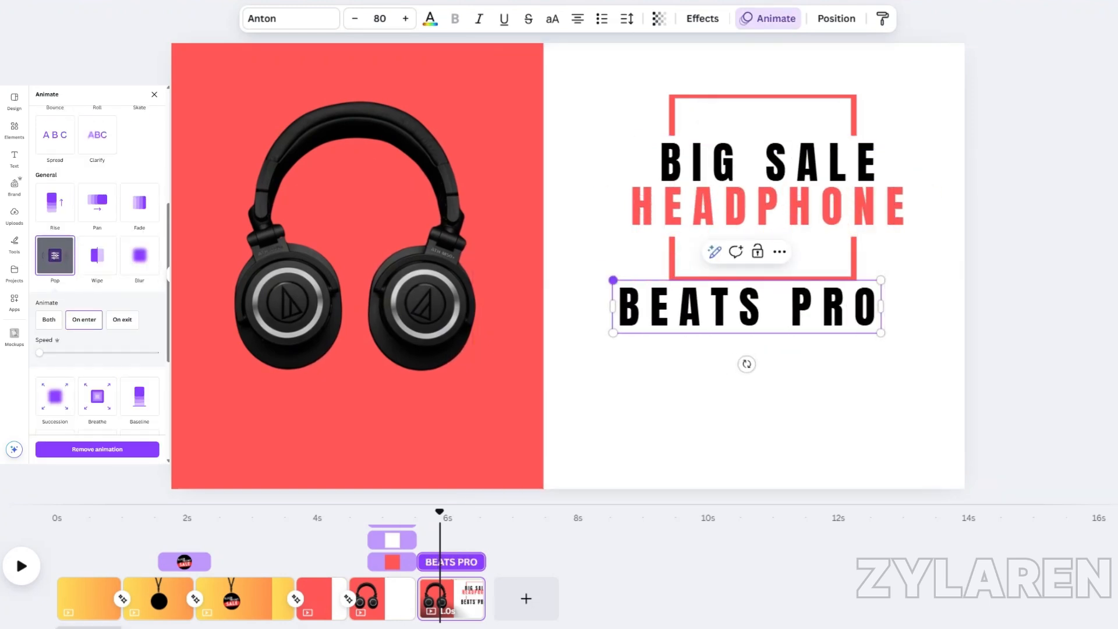
Step: Shrink the BEATS PRO text and set its font size to 35
drag(612, 281, 730, 303)
click(380, 18)
text(35)
key(Return)
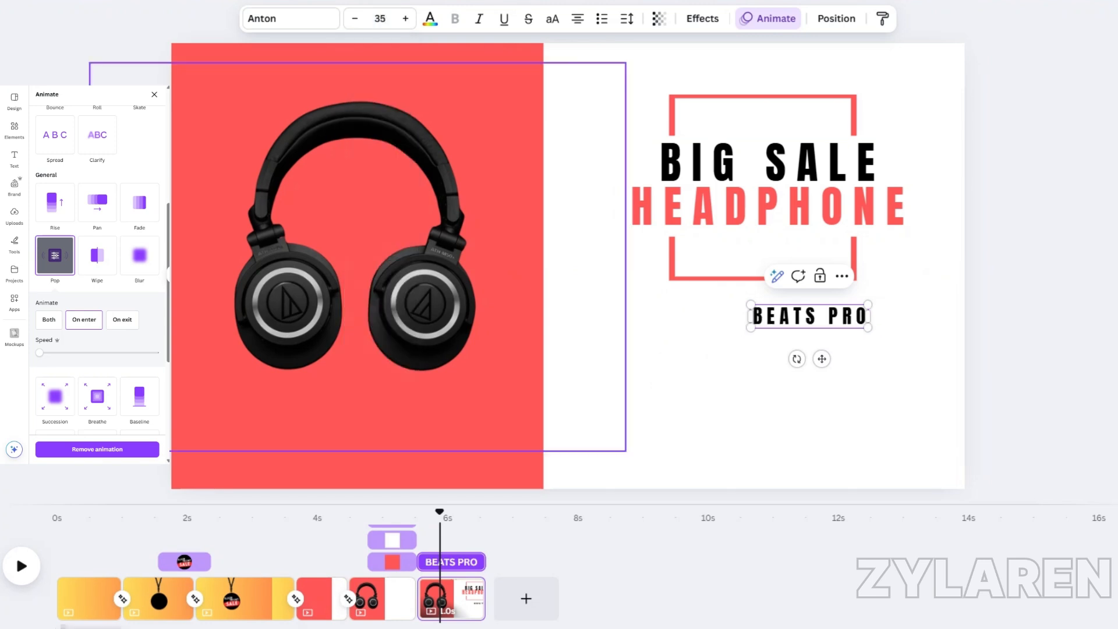
Step: Colour the BEATS PRO text coral red and centre it under HEADPHONE inside the frame
click(431, 18)
click(149, 154)
drag(809, 316, 767, 244)
Step: Review the animation settings of the headphone image, the sale heading and the BEATS PRO text on the sixth page
click(767, 18)
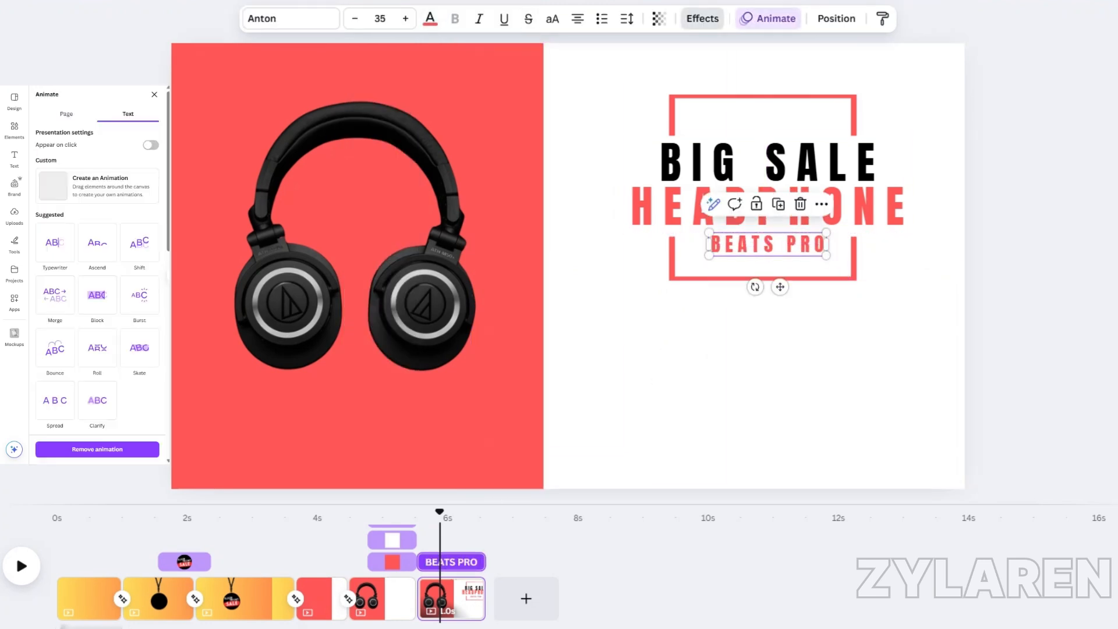
click(355, 257)
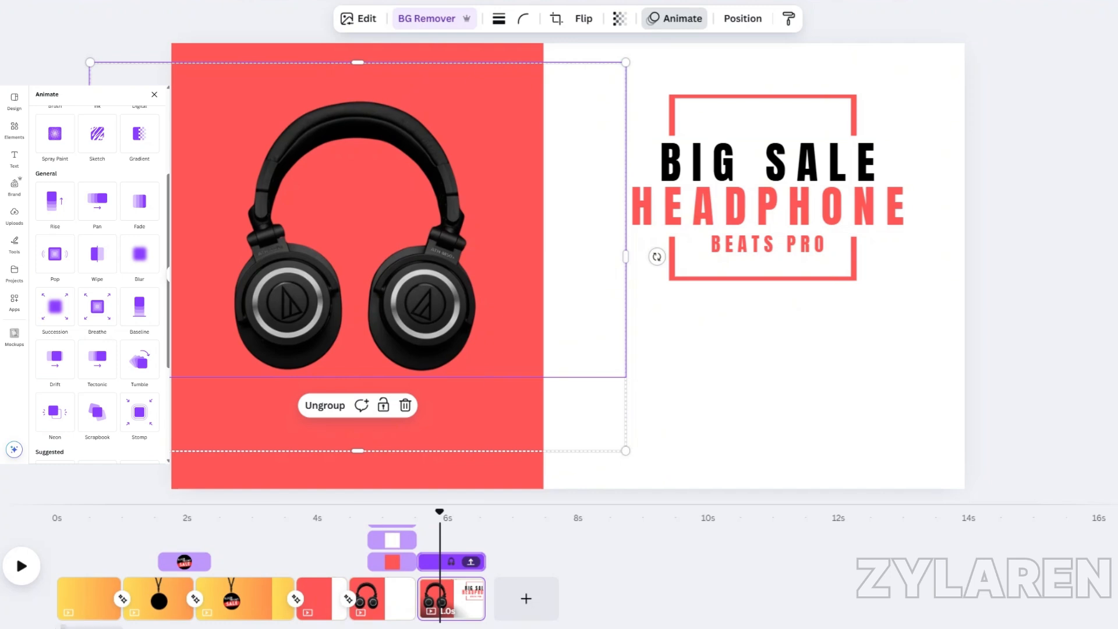
click(756, 350)
click(767, 184)
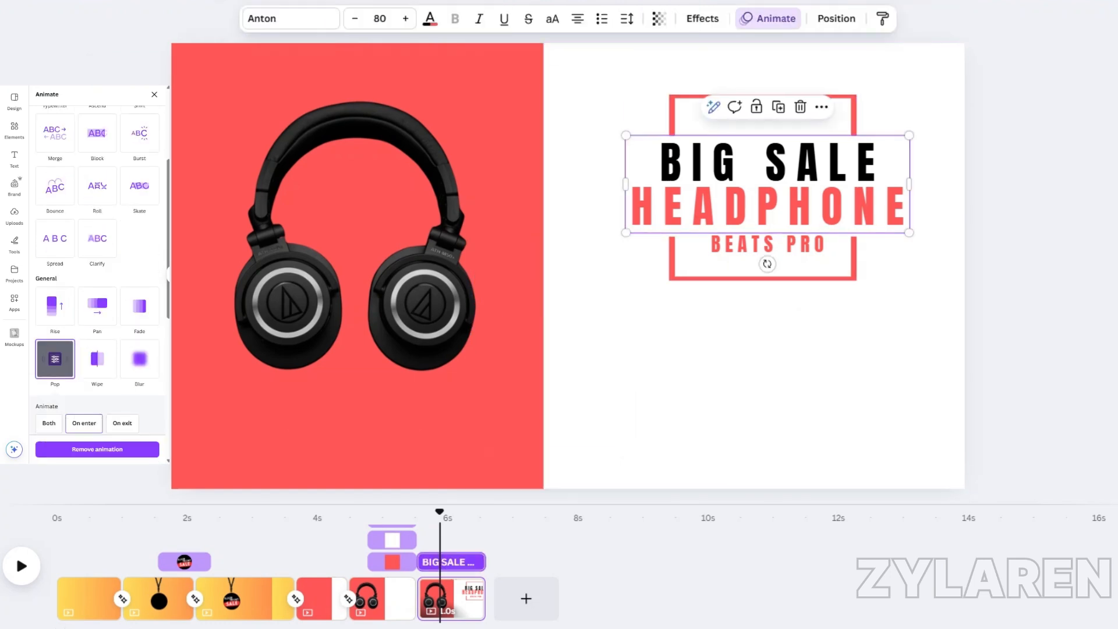
scroll(97, 269, up, 1)
scroll(97, 282, up, 1)
scroll(97, 270, down, 3)
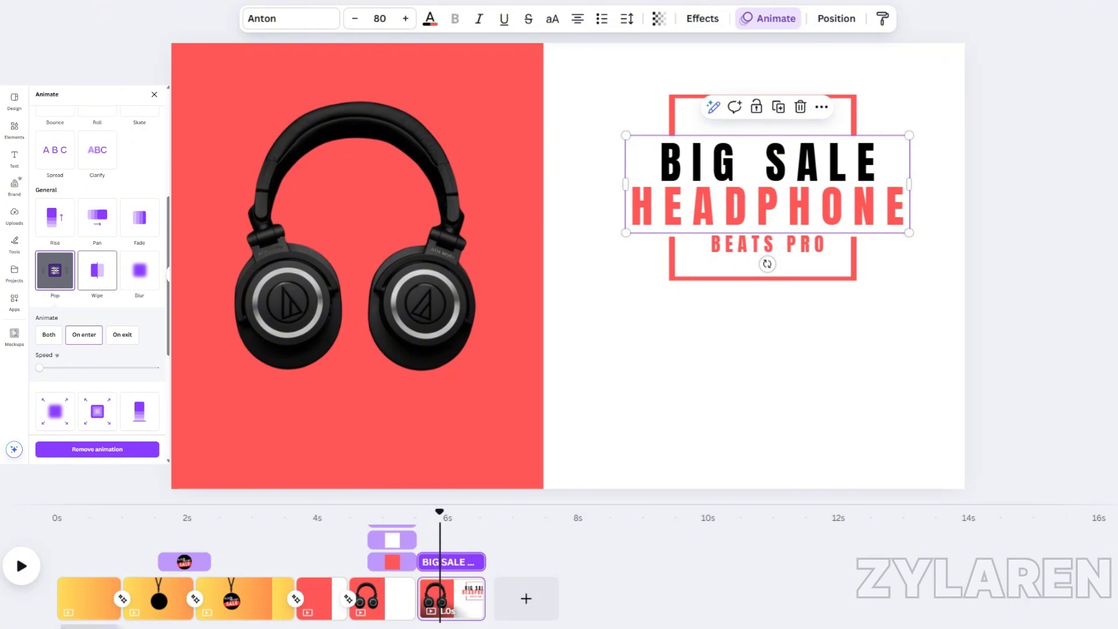
scroll(98, 411, down, 4)
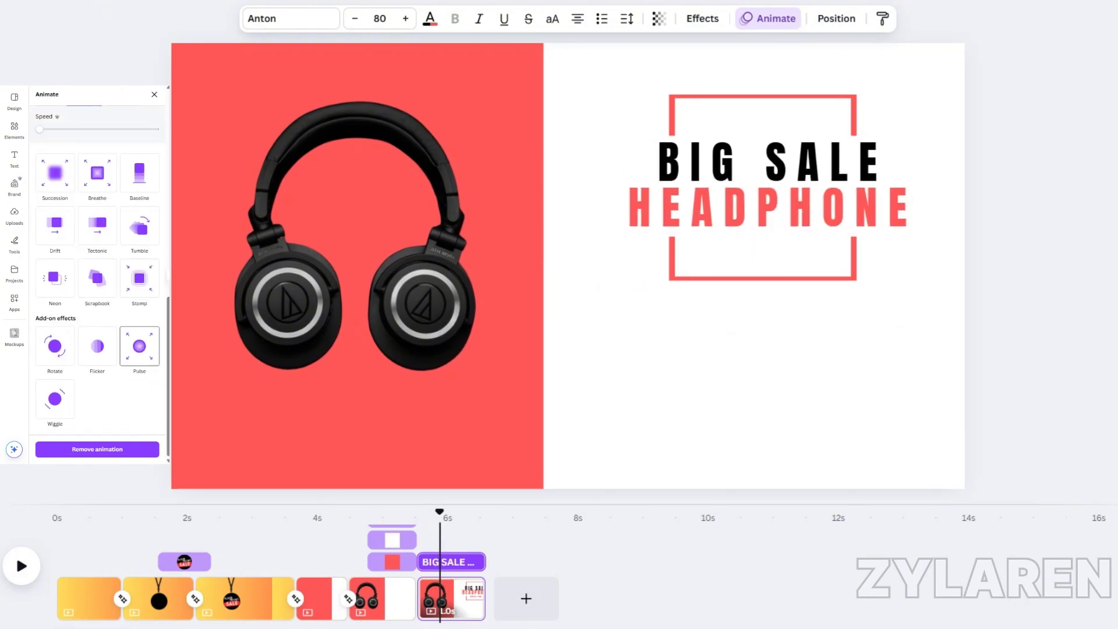
click(756, 349)
click(767, 207)
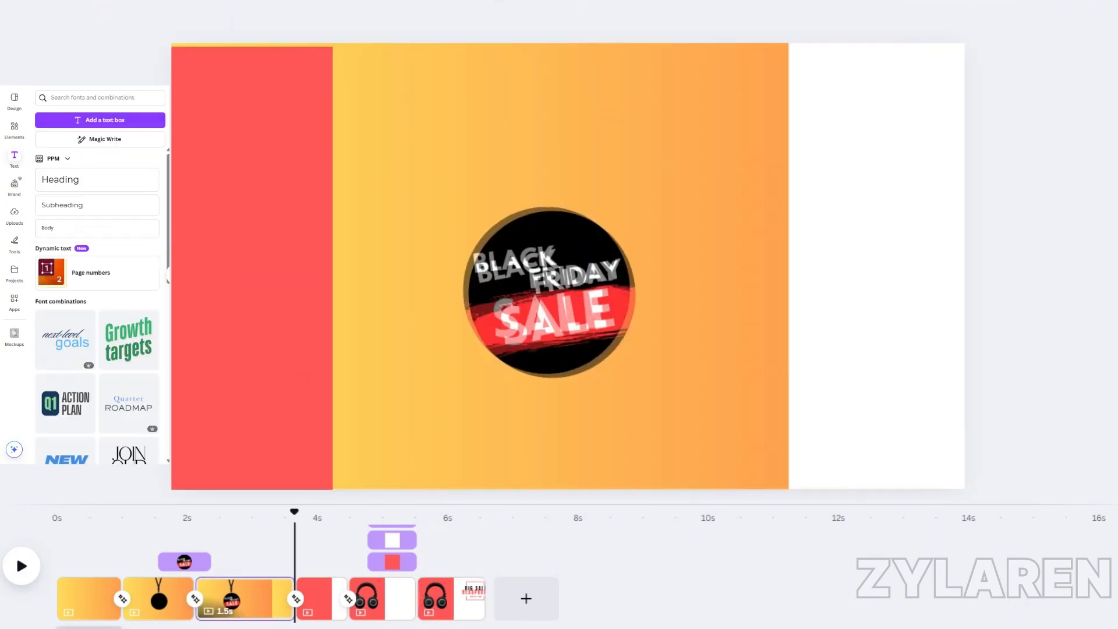
click(767, 244)
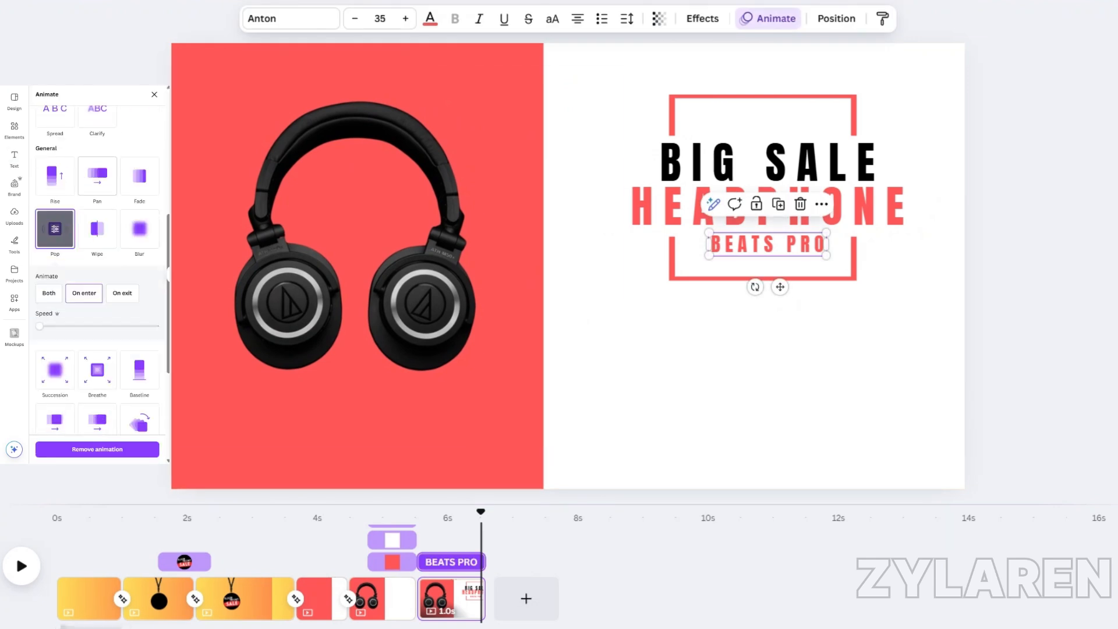
click(768, 163)
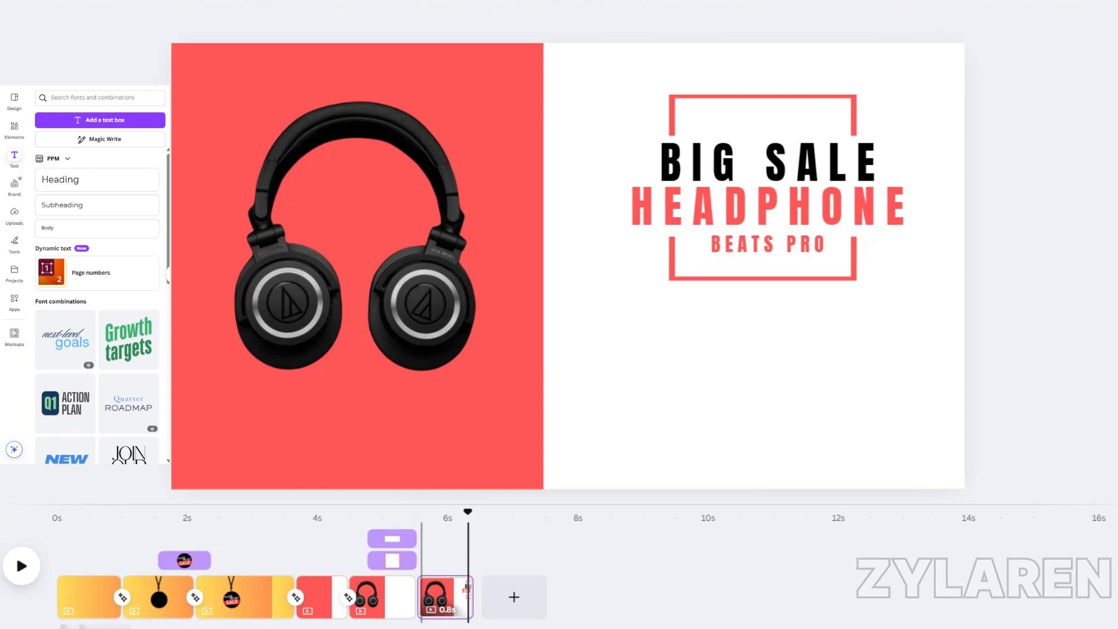
click(767, 183)
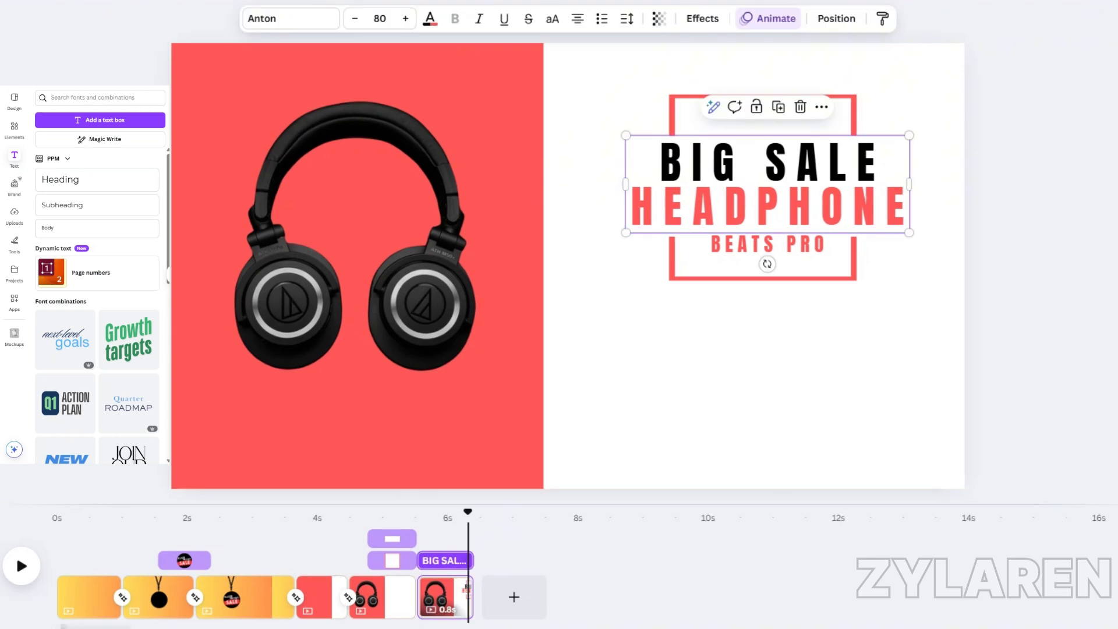
click(767, 18)
Step: Extend the sixth page's duration to 3.0 seconds and play the video from the fifth page
drag(472, 597, 616, 596)
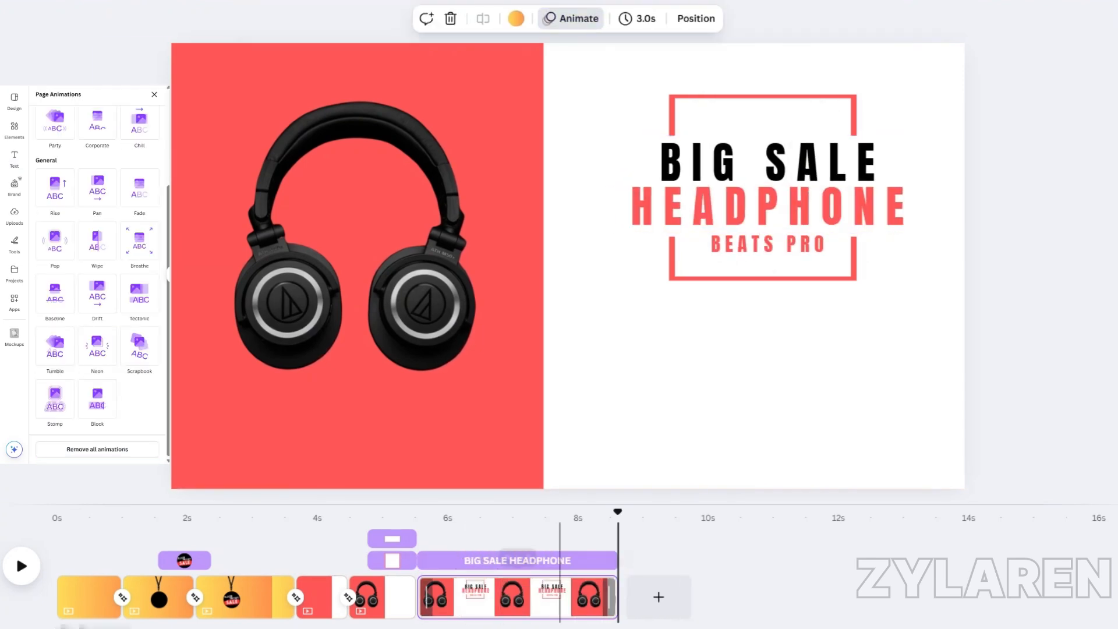
click(402, 596)
key(space)
click(353, 587)
key(space)
Step: Change the animation of both the sale heading and the BEATS PRO text to Breathe
click(766, 183)
click(767, 18)
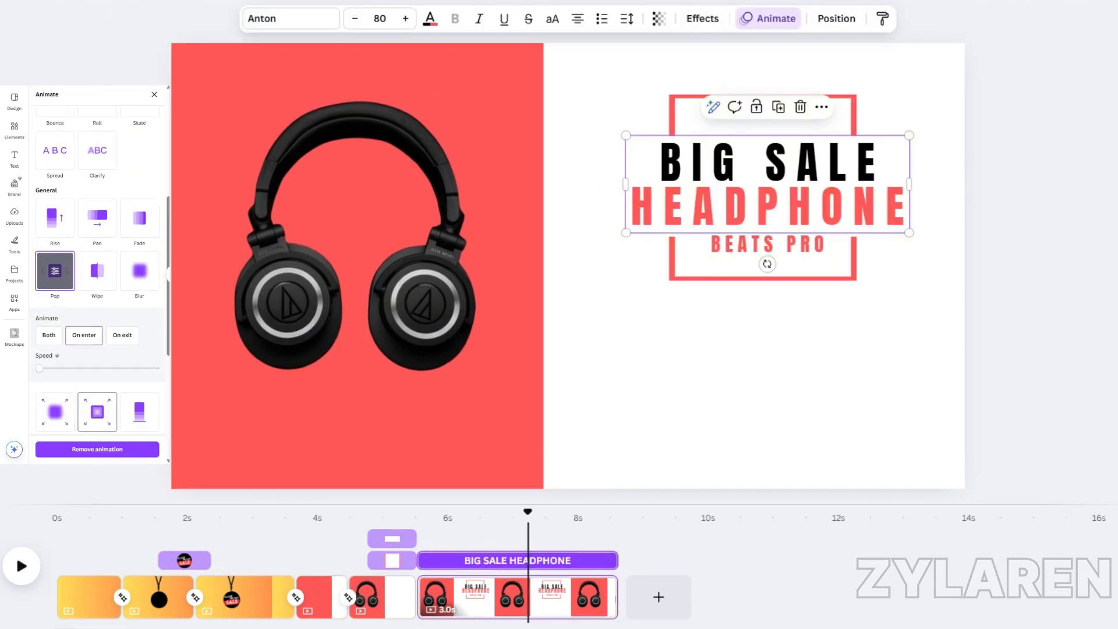
click(97, 411)
click(767, 244)
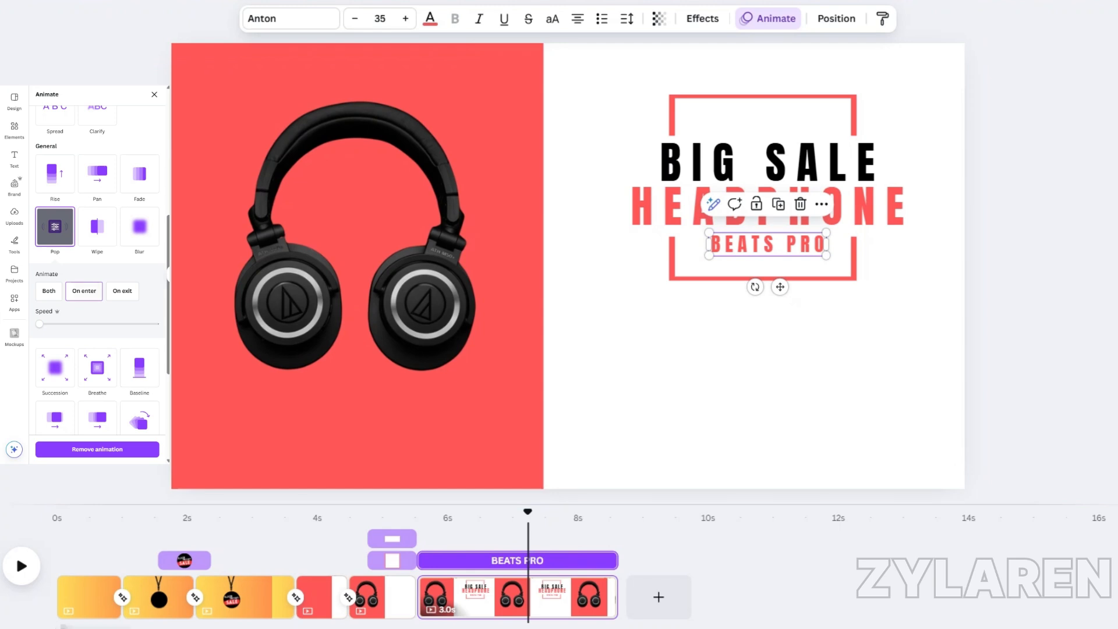
scroll(98, 274, down, 2)
click(97, 281)
Step: Play back the text animations from the fifth page and inspect the sixth page's layers
click(65, 267)
key(space)
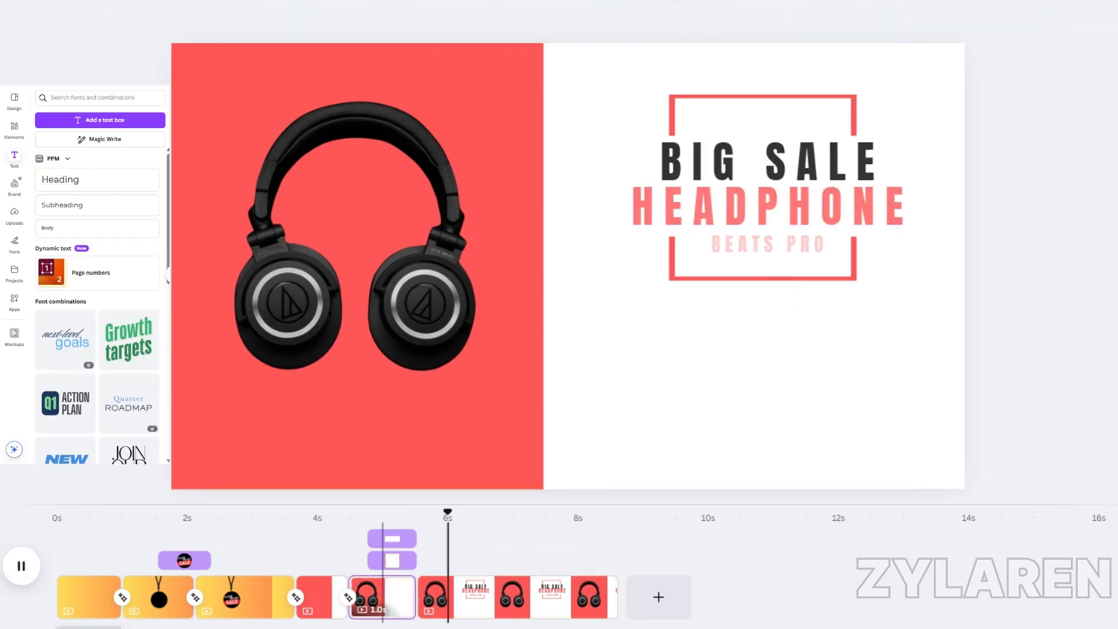
key(space)
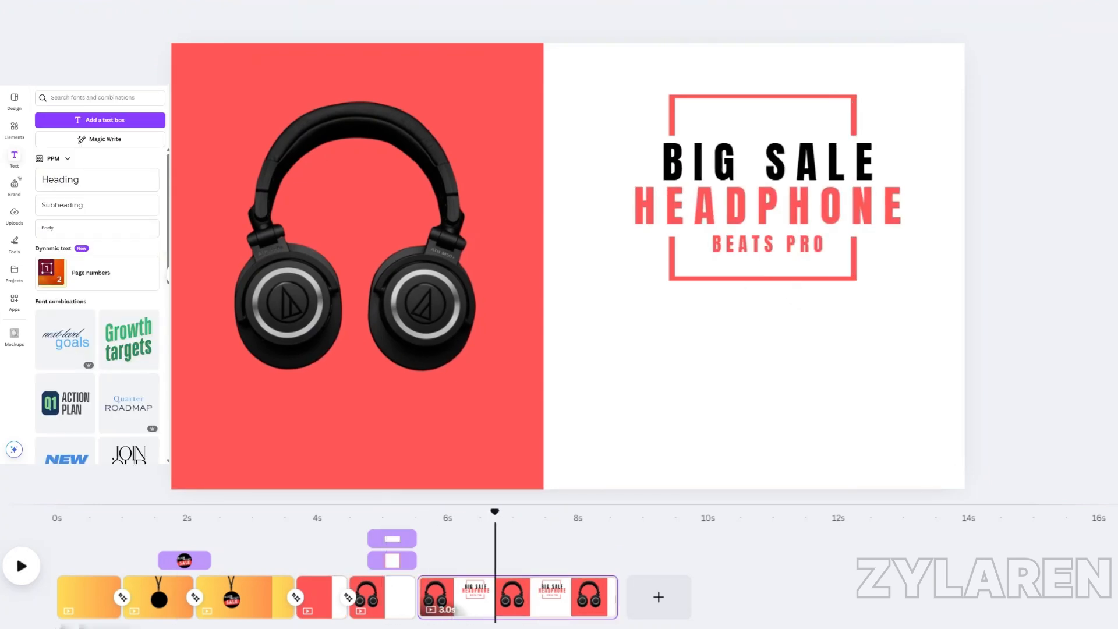
click(567, 18)
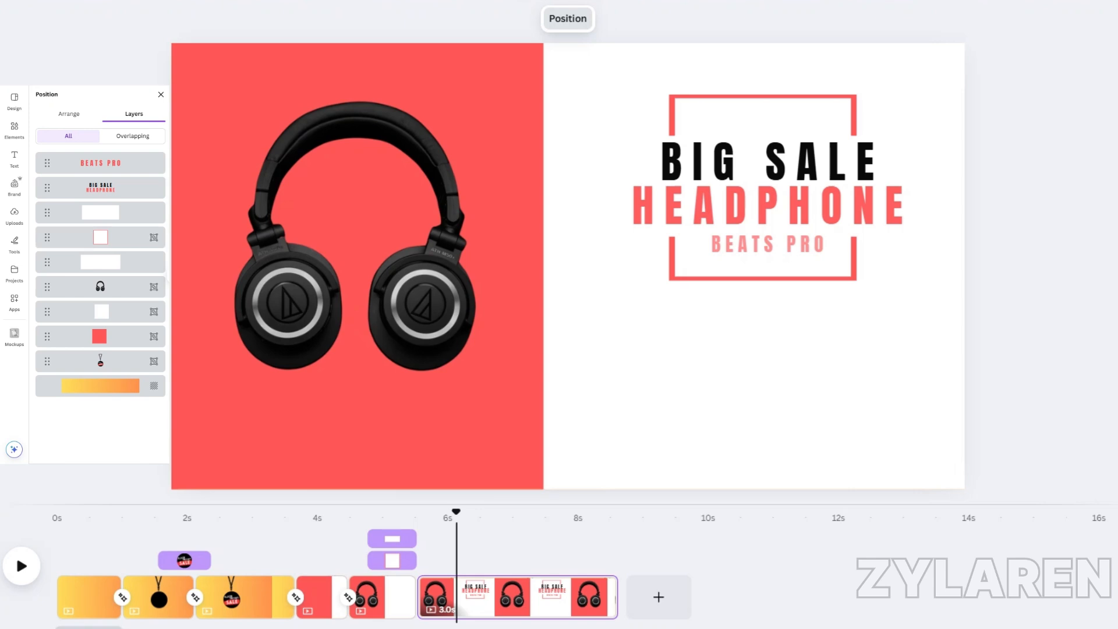
Step: Add a heading reading "/" below the frame, enlarge it to about 87.7 and tilt it slightly clockwise
click(14, 159)
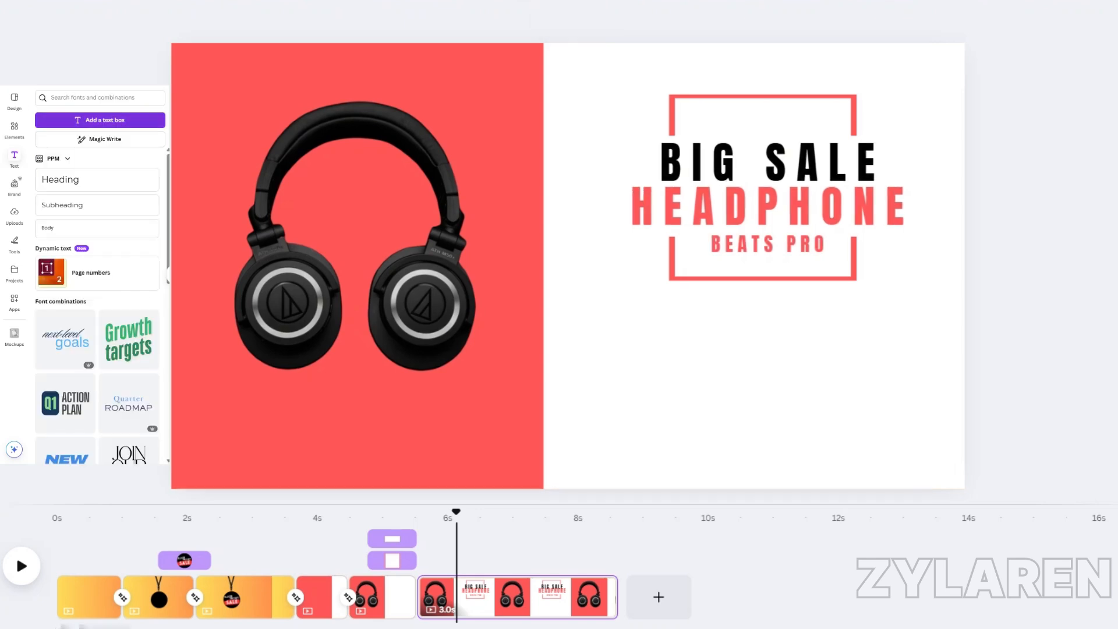
click(97, 179)
click(577, 266)
drag(579, 306, 694, 383)
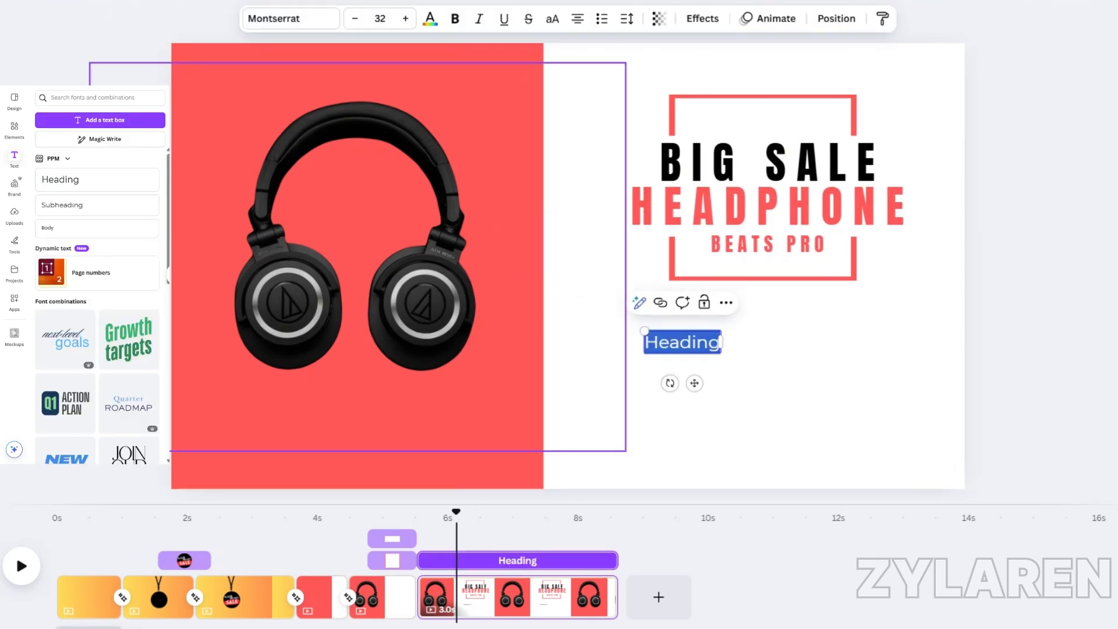
text(/)
drag(676, 323, 689, 334)
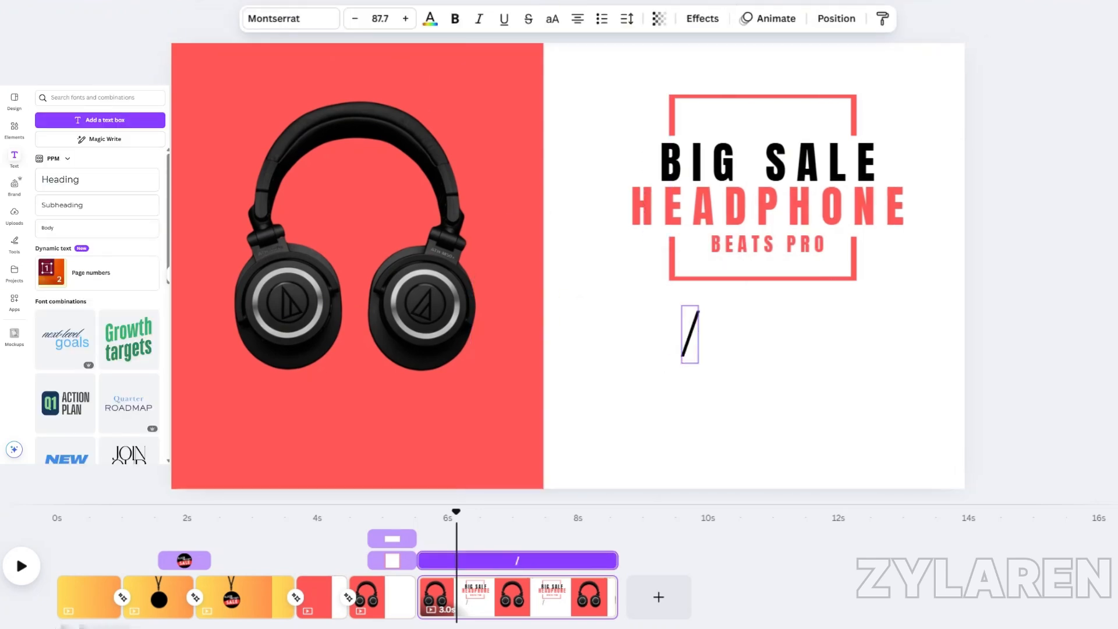
drag(763, 341, 770, 349)
drag(756, 408, 750, 407)
Step: Change the slash's font to Agrandir
click(290, 18)
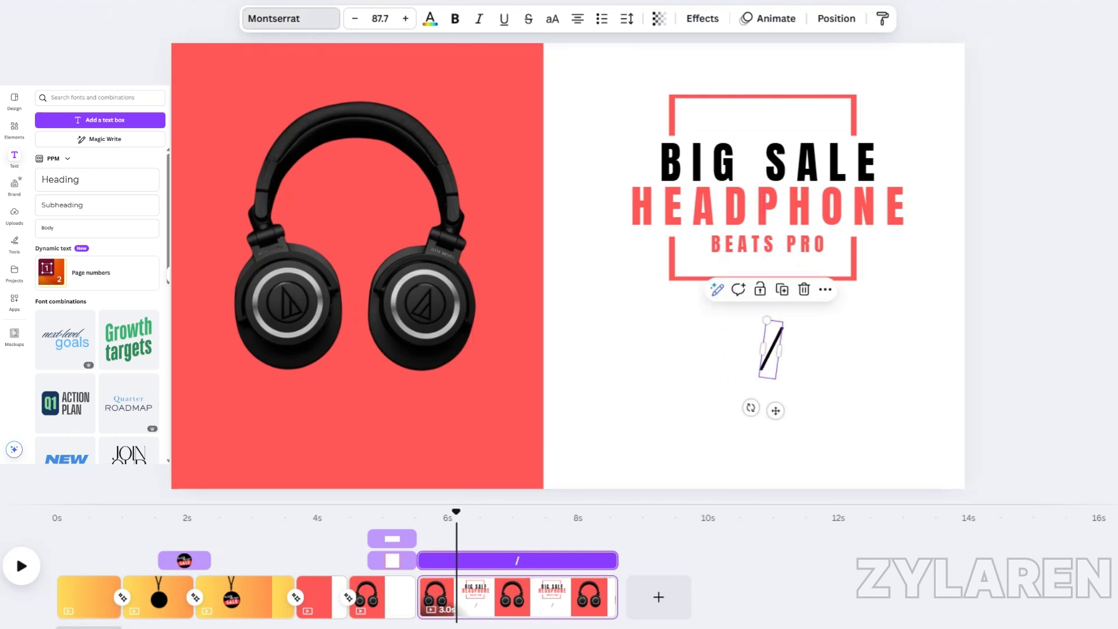
click(61, 203)
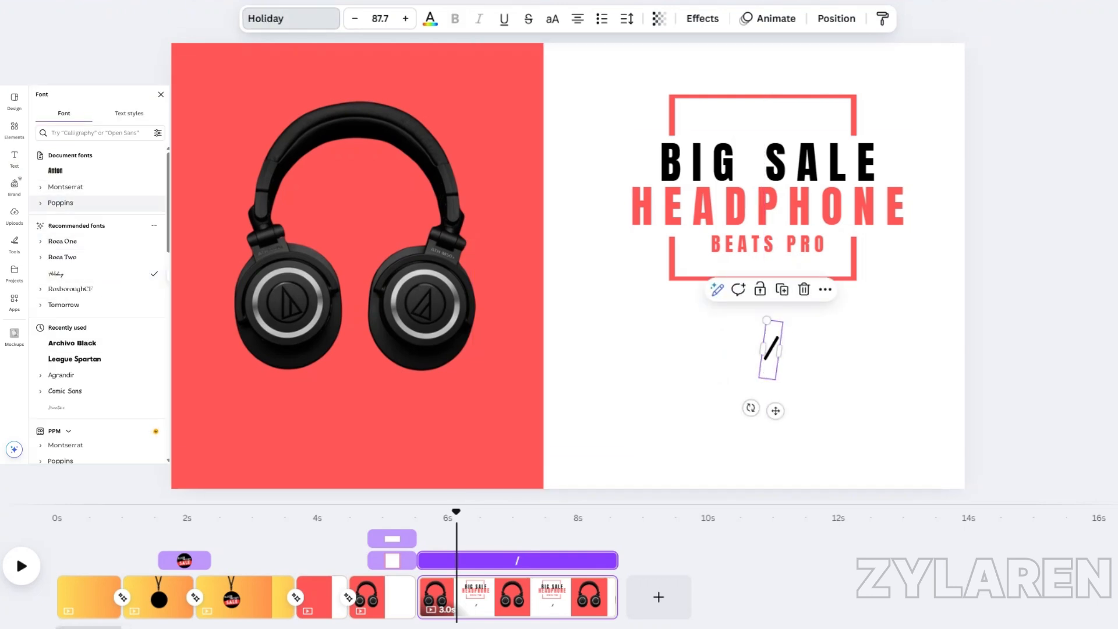
scroll(97, 303, down, 2)
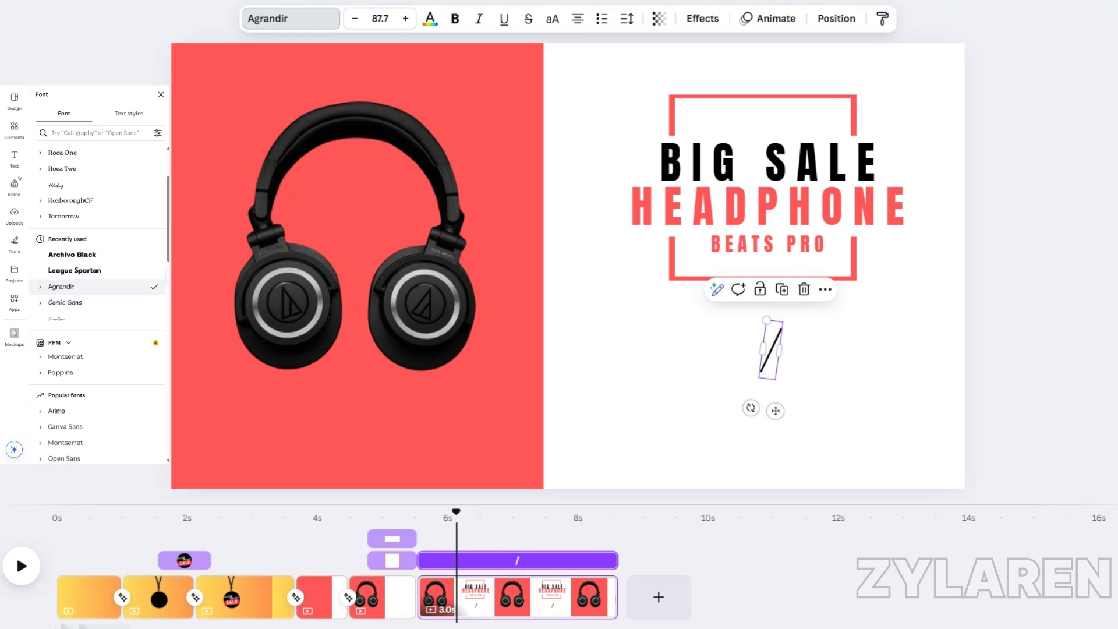
Step: Enlarge the slash to about 95.5 and colour it coral red
drag(766, 320, 767, 356)
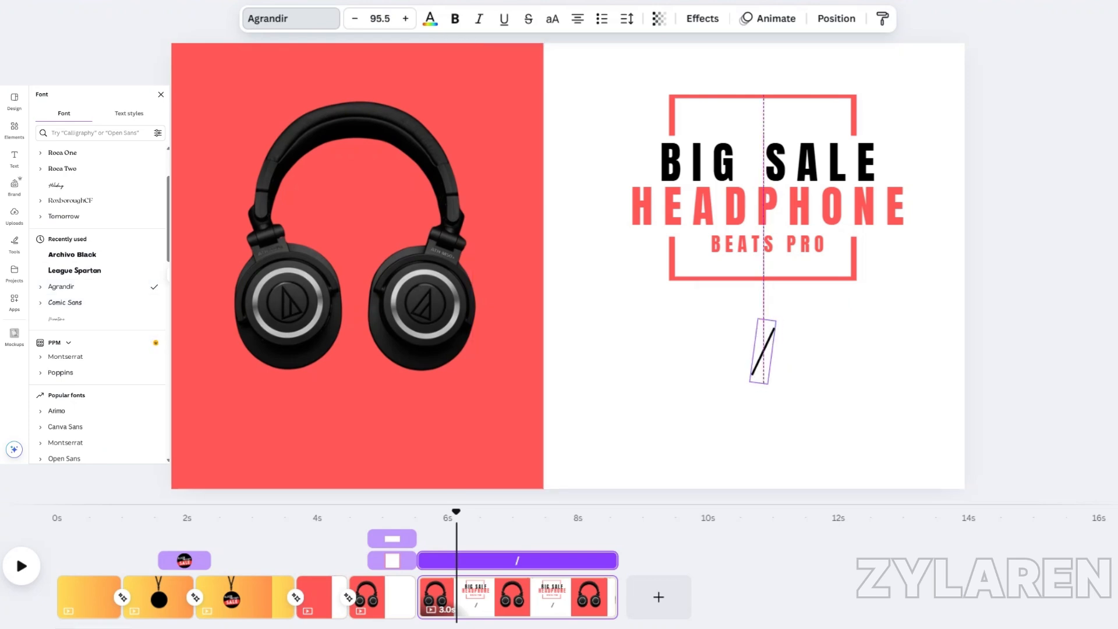
click(430, 18)
click(150, 156)
Step: Add a coral red rectangle near the slash's lower end and flatten it into a horizontal bar
click(14, 129)
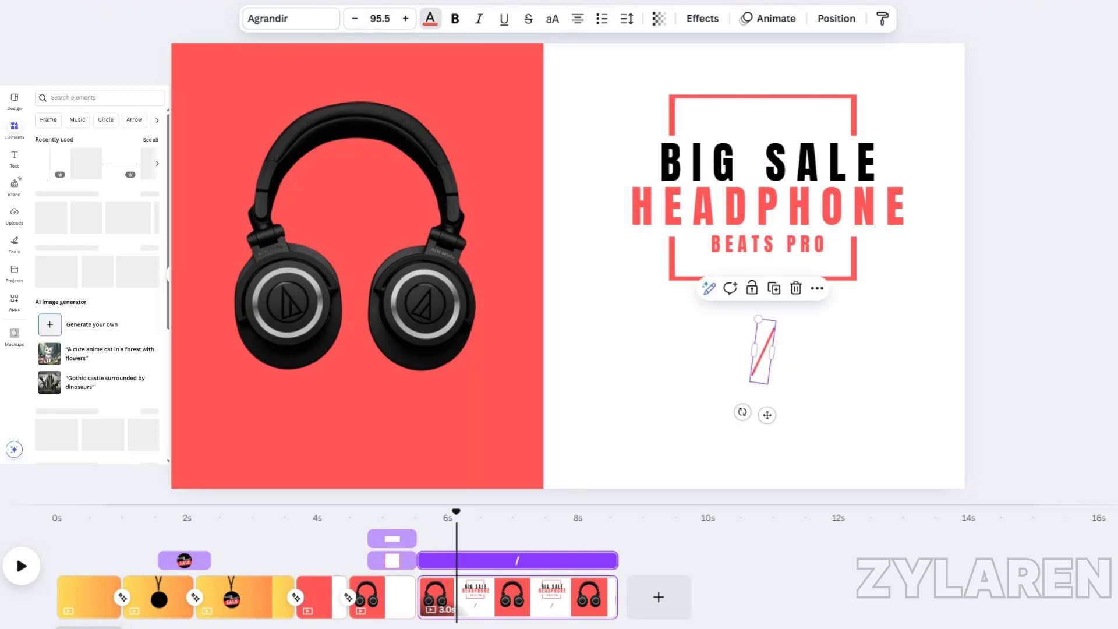
click(99, 97)
text(re)
click(99, 133)
drag(658, 292, 658, 384)
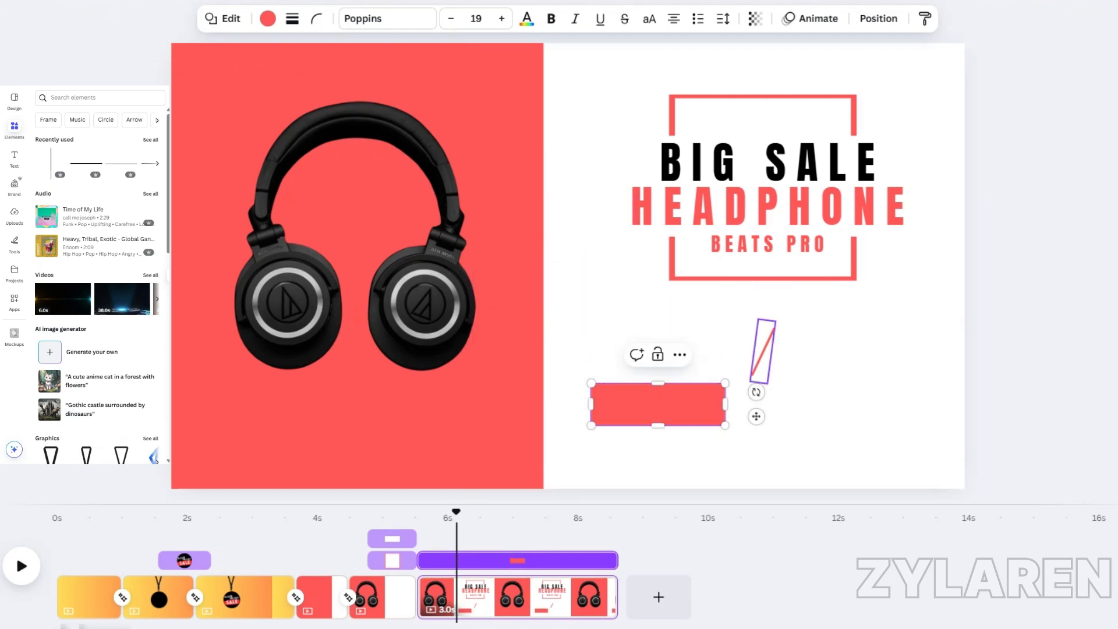
Step: Enlarge the slash to about 117, remove its added rotation and centre it below the frame
drag(762, 351, 756, 314)
drag(742, 421, 748, 423)
drag(762, 354, 763, 352)
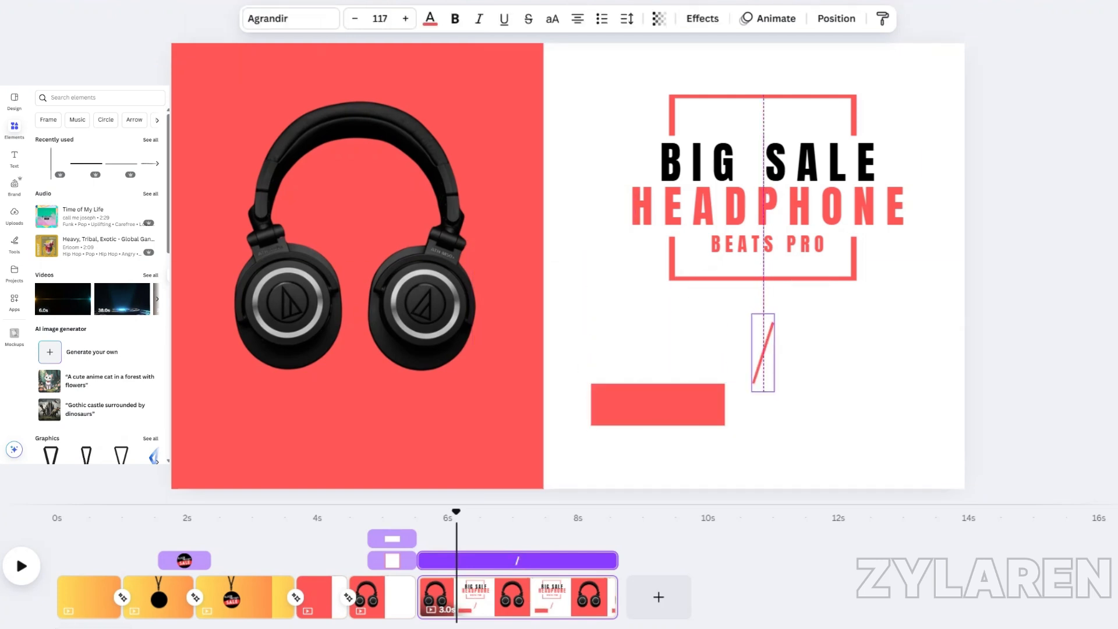
Step: Colour the rectangle white and rotate it so its short edge lies along the slash's left side
drag(657, 404, 685, 352)
click(268, 18)
click(65, 175)
drag(672, 404, 703, 415)
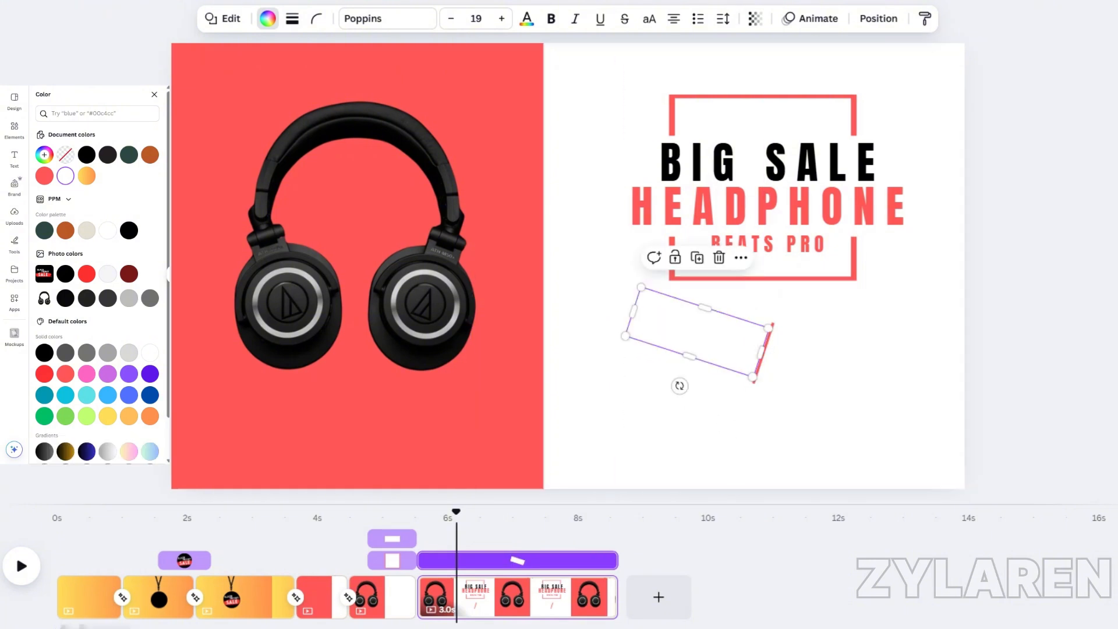
Step: Extend the white rectangle's long edges past both ends of the slash and move its layer below the text layers
drag(689, 355, 685, 371)
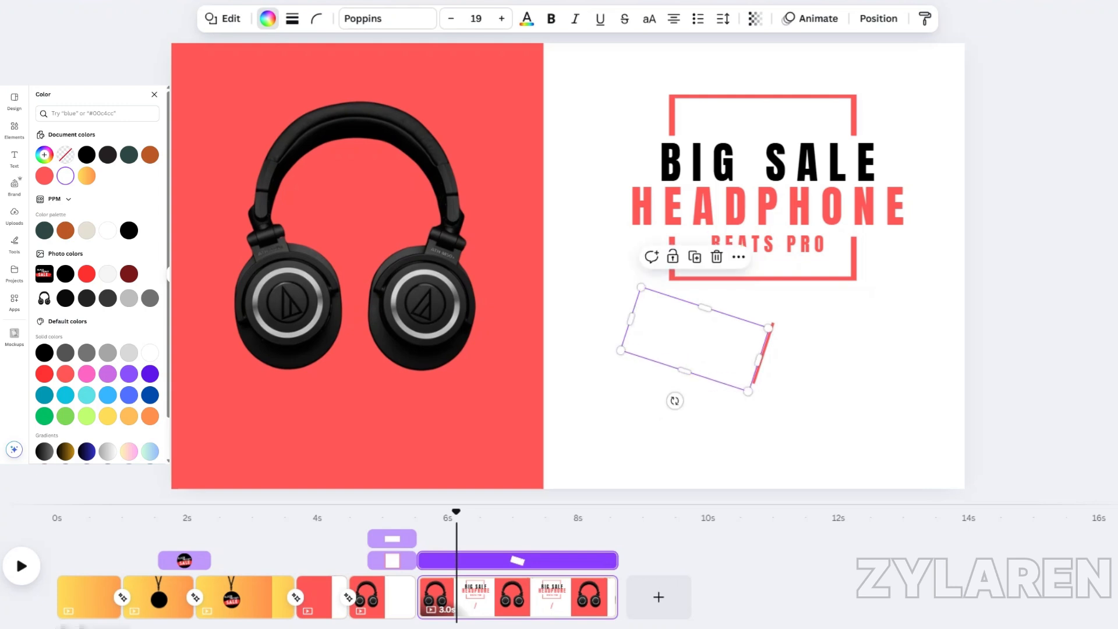
drag(704, 307, 706, 300)
click(878, 19)
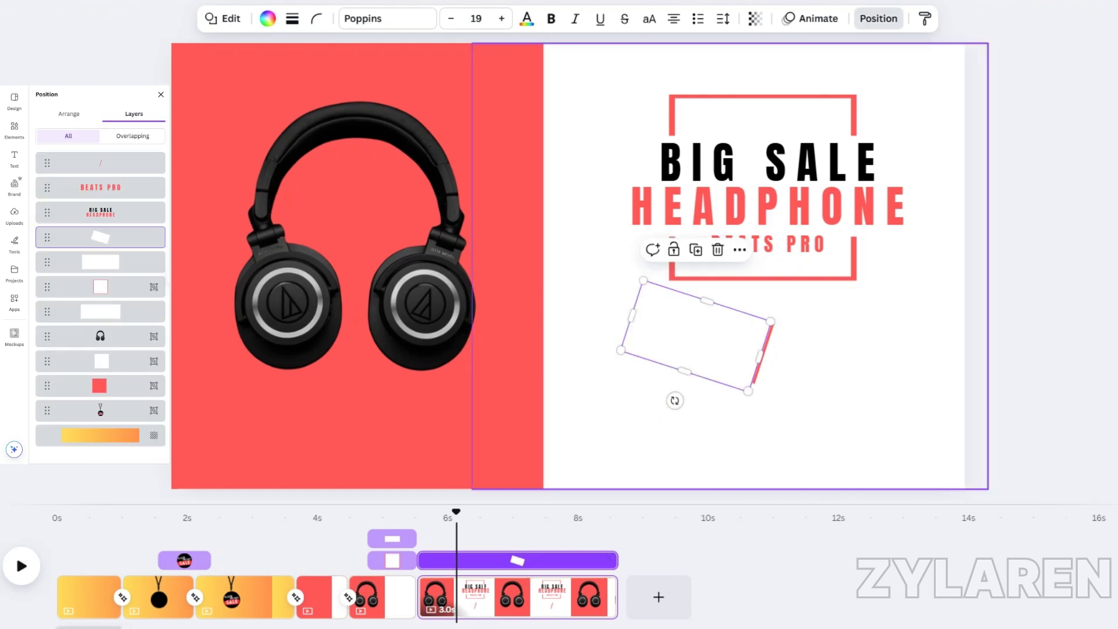
Step: Add a new heading, change its text to "OFF" and set its font to Anton
click(15, 157)
click(96, 179)
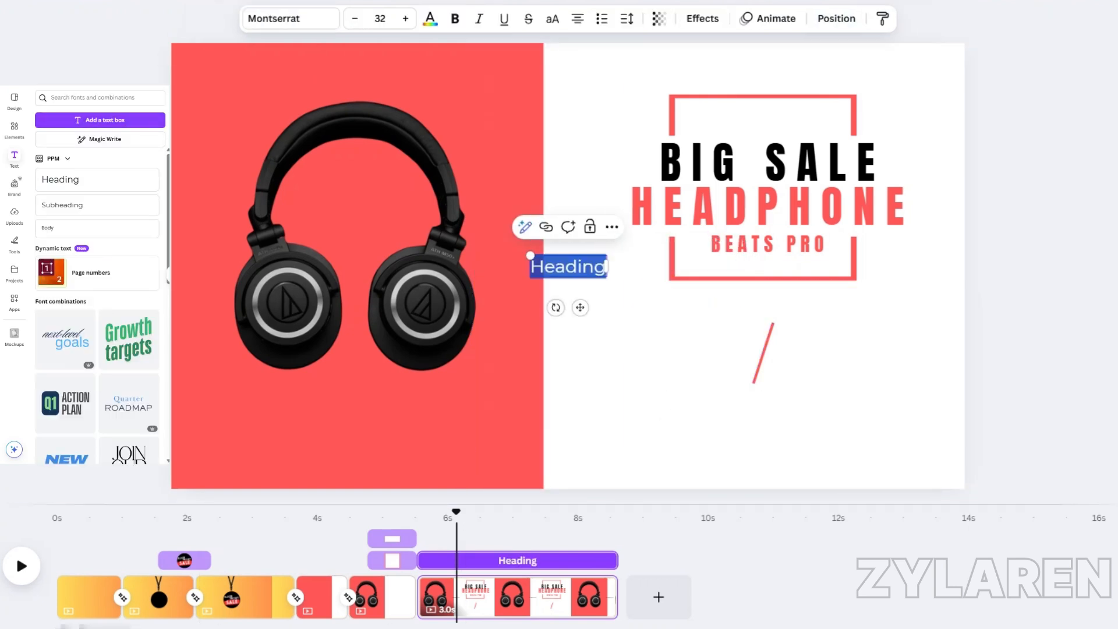
click(290, 18)
scroll(87, 362, down, 1)
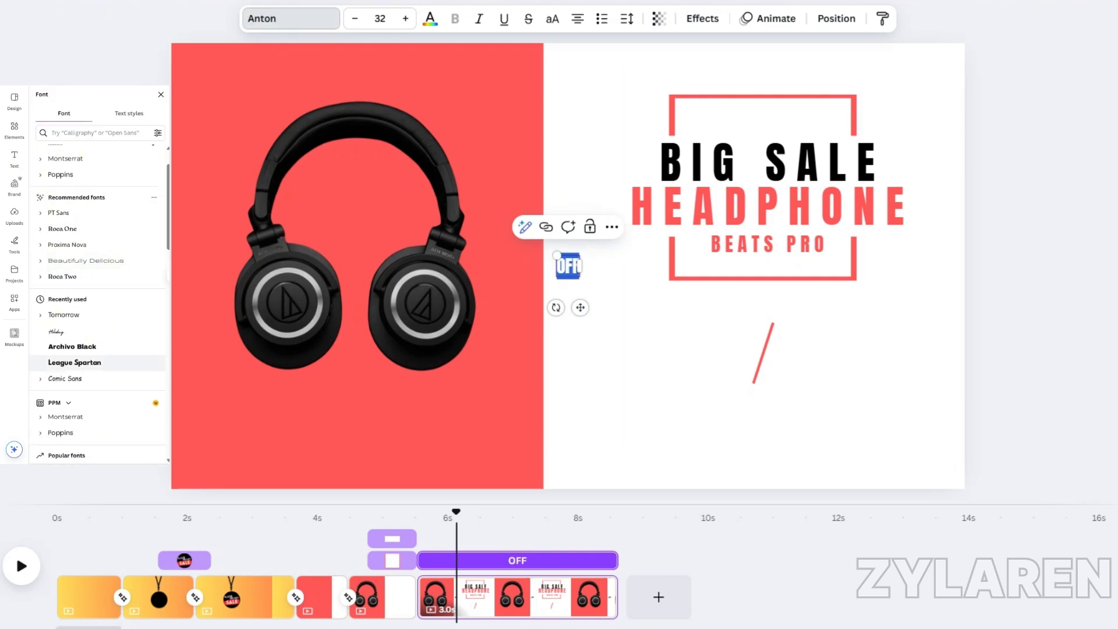
Step: Try other fonts such as League Spartan on the OFF text and return it to Anton
click(87, 346)
click(87, 379)
click(87, 362)
scroll(88, 362, down, 2)
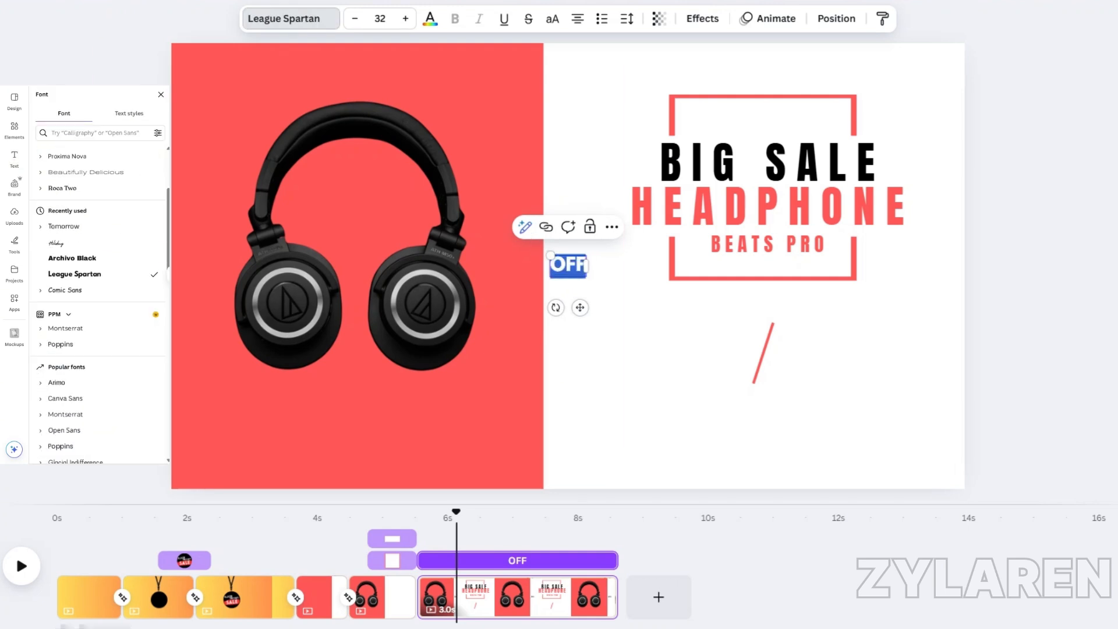
scroll(87, 318, up, 1)
scroll(87, 184, up, 2)
click(87, 186)
Step: Set the OFF text's letter spacing to 37 and move it to the right of the slash
click(626, 18)
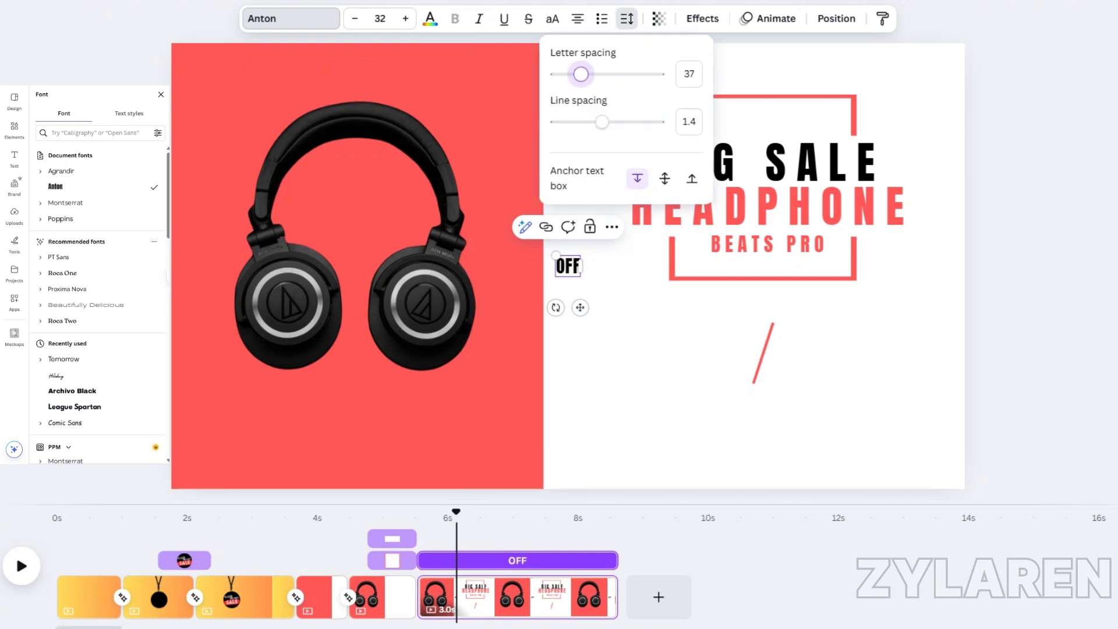
click(567, 266)
drag(567, 266, 790, 358)
Step: Add another rectangle beside the slash and colour it coral red
click(701, 18)
click(55, 295)
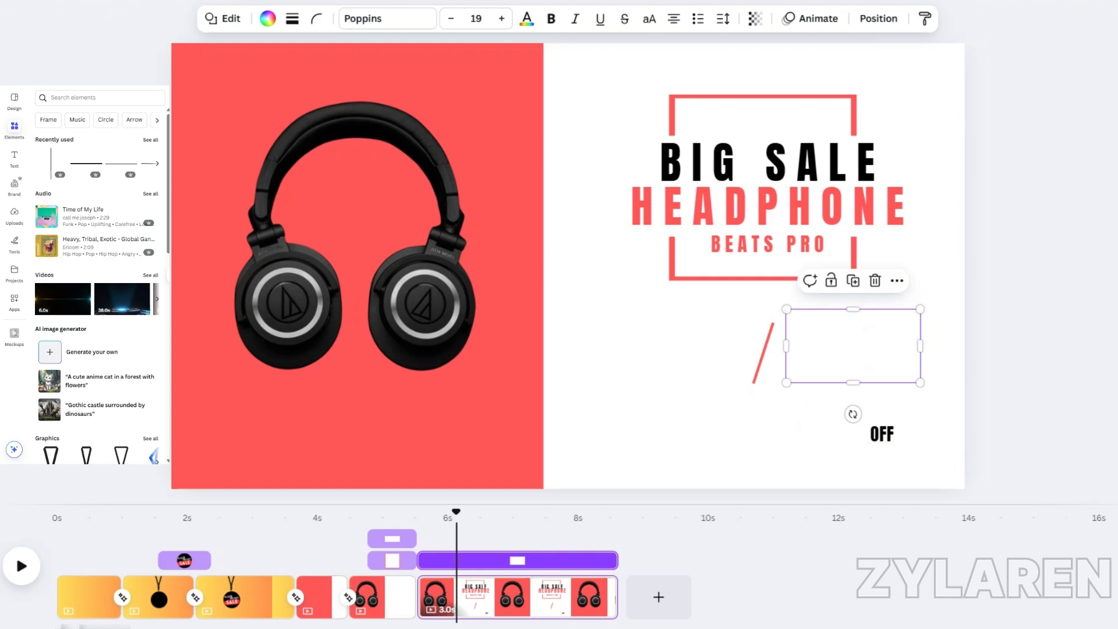
drag(852, 311, 807, 352)
click(267, 18)
click(45, 177)
Step: Move the coral red rectangle's layer below the tilted white rectangle and slide it behind the slash
click(877, 18)
drag(100, 162, 100, 286)
drag(807, 352, 763, 352)
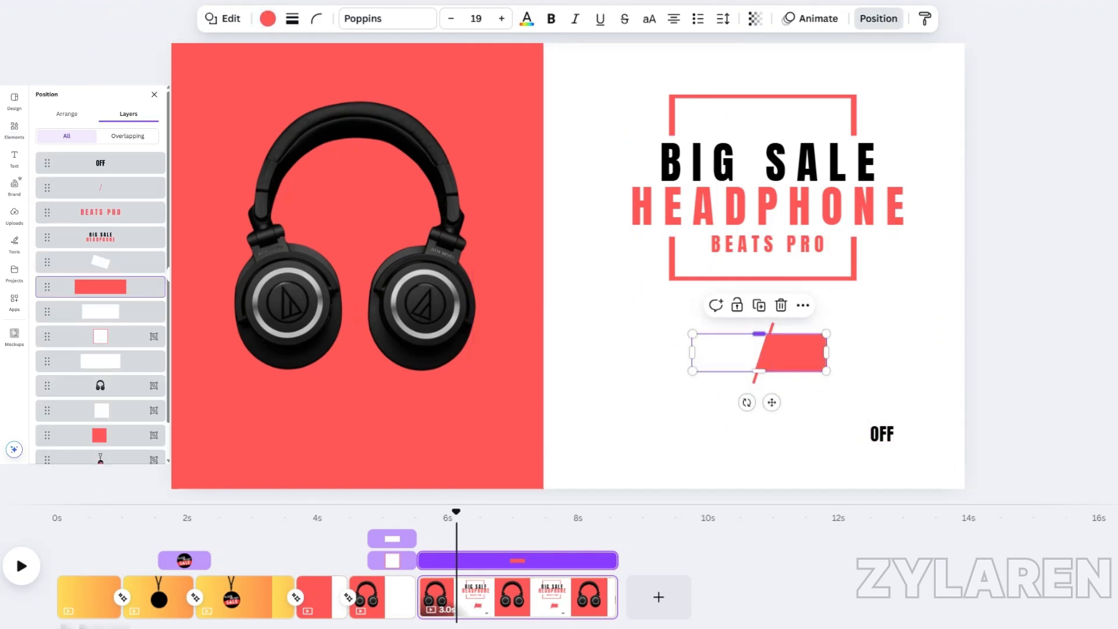
Step: Place the OFF text on the coral red rectangle beside the slash and group the two
drag(690, 334, 698, 335)
click(794, 352)
drag(795, 352, 788, 352)
drag(881, 434, 797, 351)
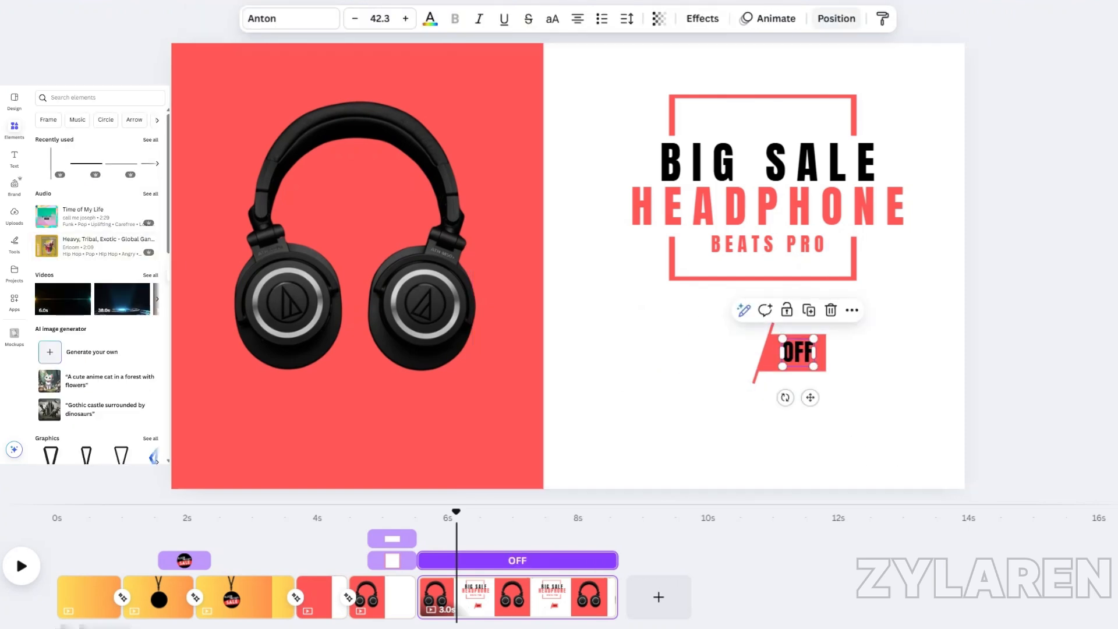
shift+click(771, 348)
key(ctrl+g)
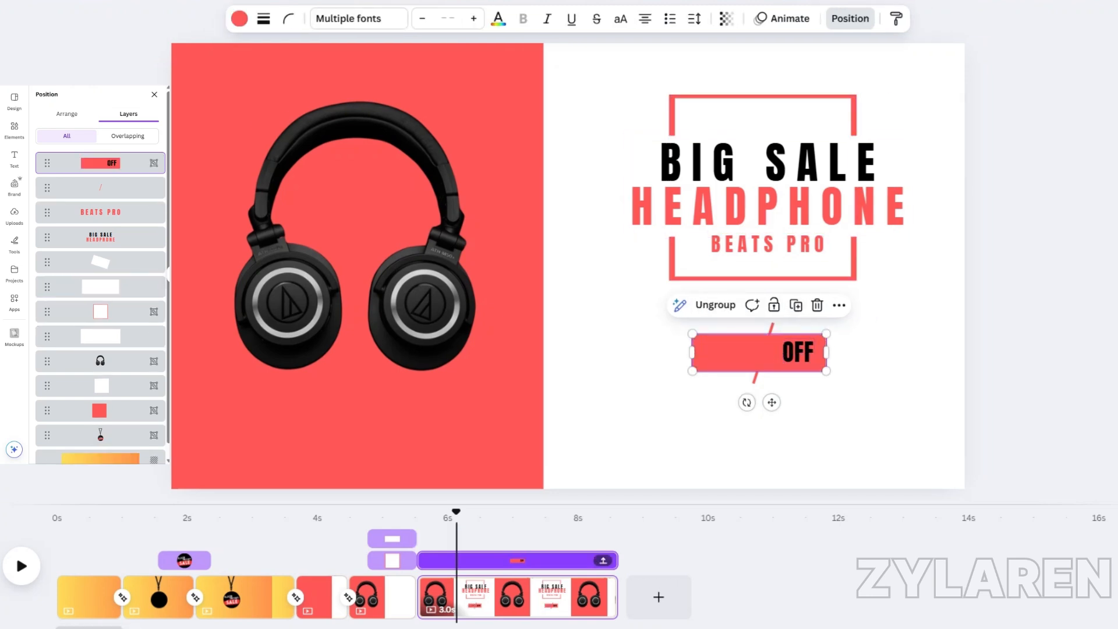
Step: Move the OFF label group's layer below the framed square so its left end is hidden behind the slash
drag(100, 163, 101, 312)
click(660, 318)
click(797, 352)
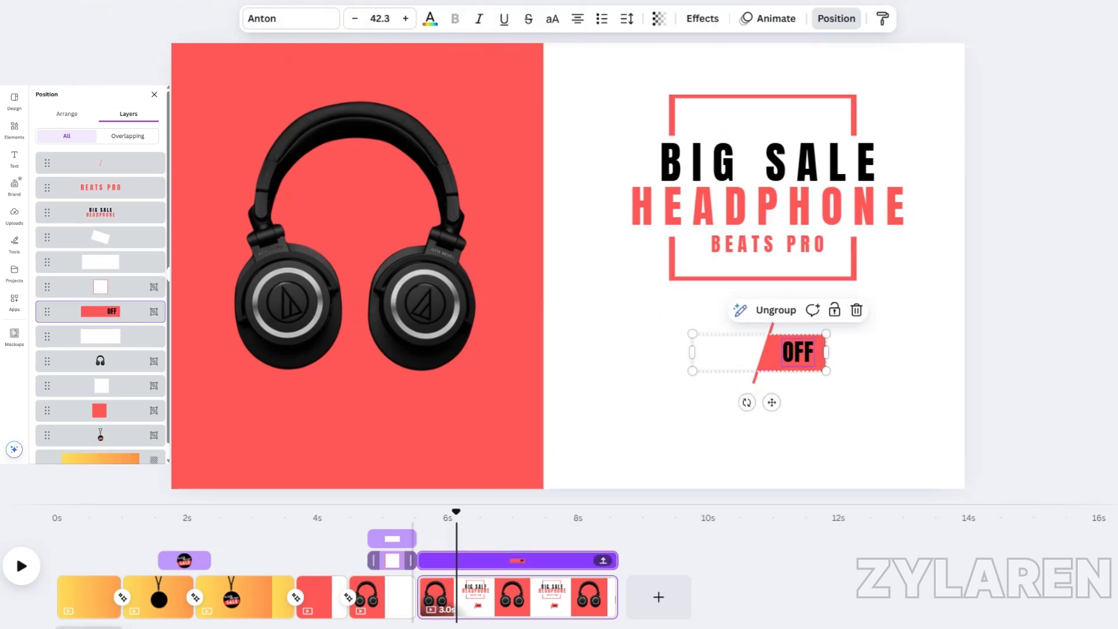
click(659, 319)
click(797, 351)
click(796, 351)
Step: Add the text 50% and place it to the left of the slash
click(767, 244)
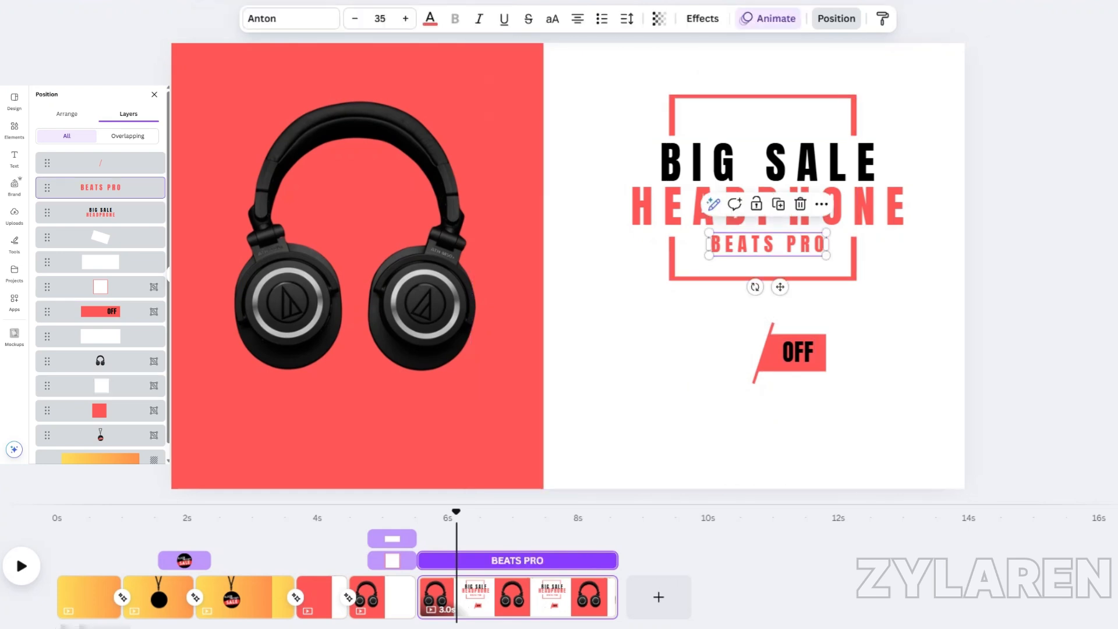
click(768, 18)
click(96, 180)
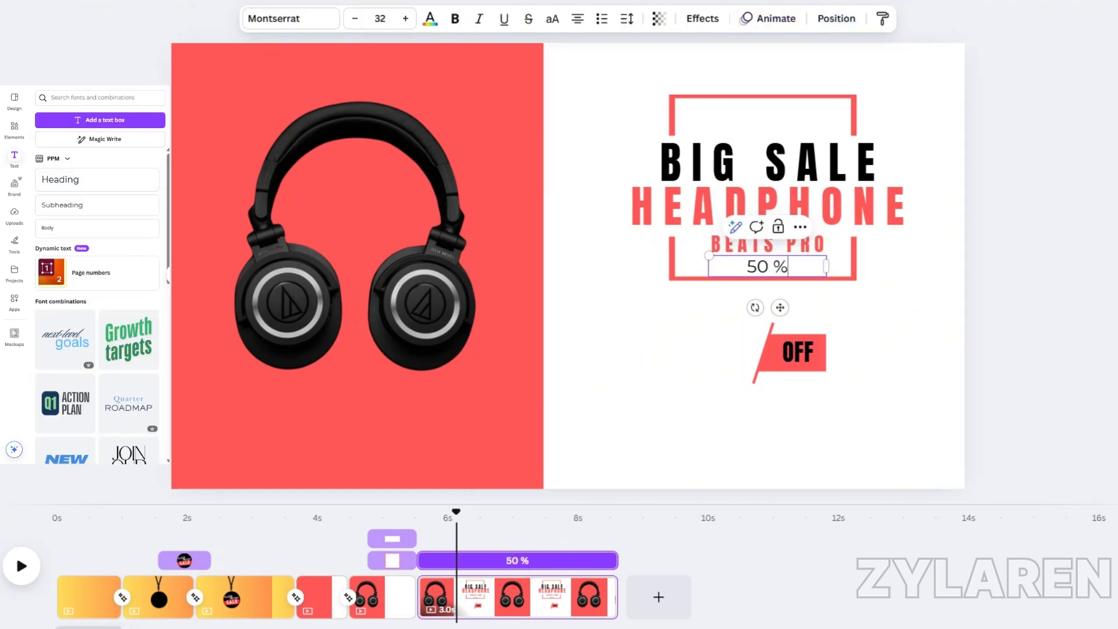
text(50 %)
key(Left)
key(BackSpace)
drag(780, 307, 780, 309)
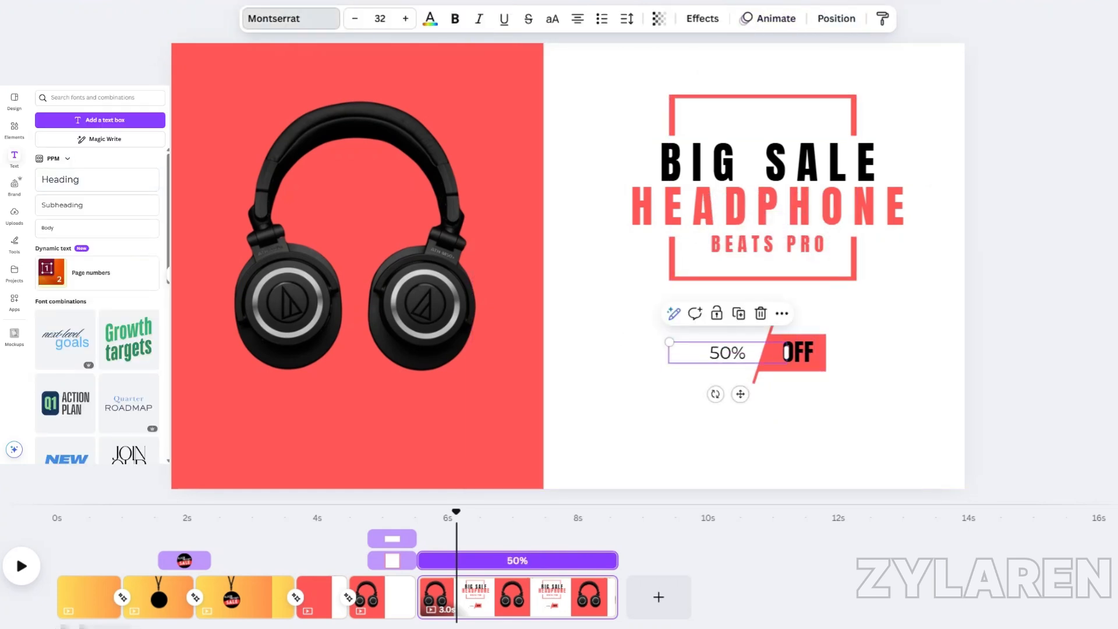
Step: Set the 50% text in Anton at size 49.7 and colour it coral red
click(290, 18)
click(97, 186)
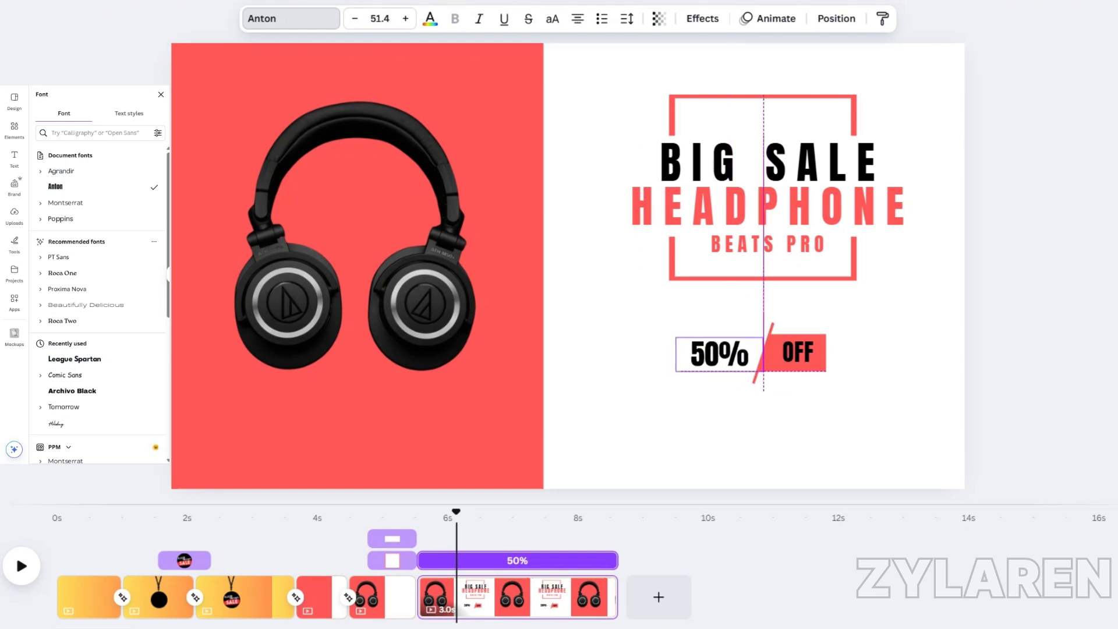
click(430, 18)
click(150, 154)
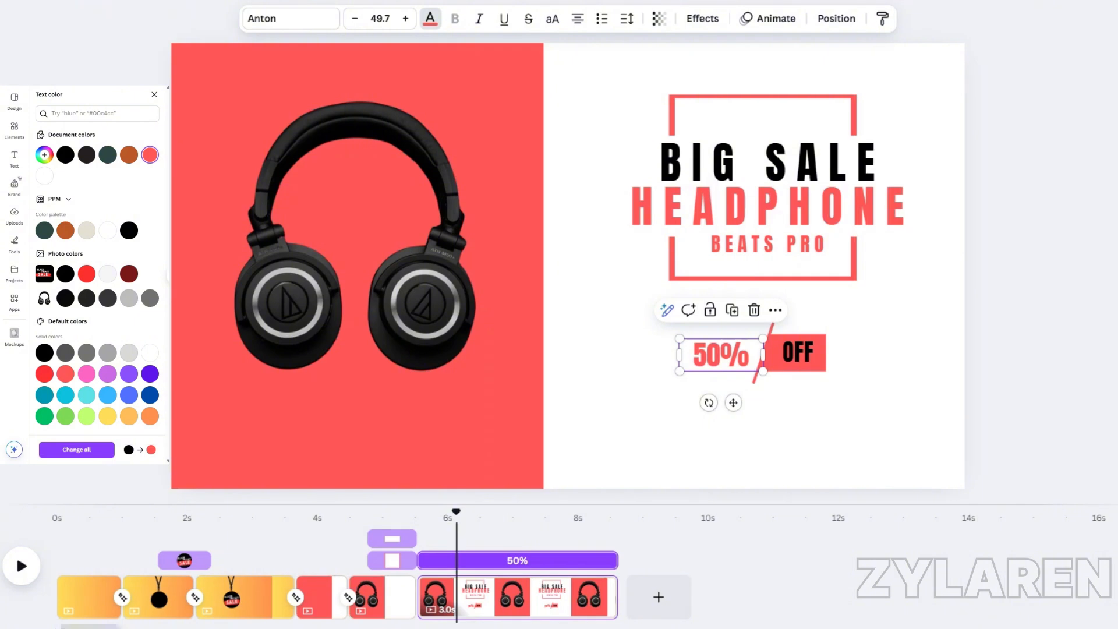
Step: Add a little letter spacing to the 50% text and keep it beside the slash
click(626, 18)
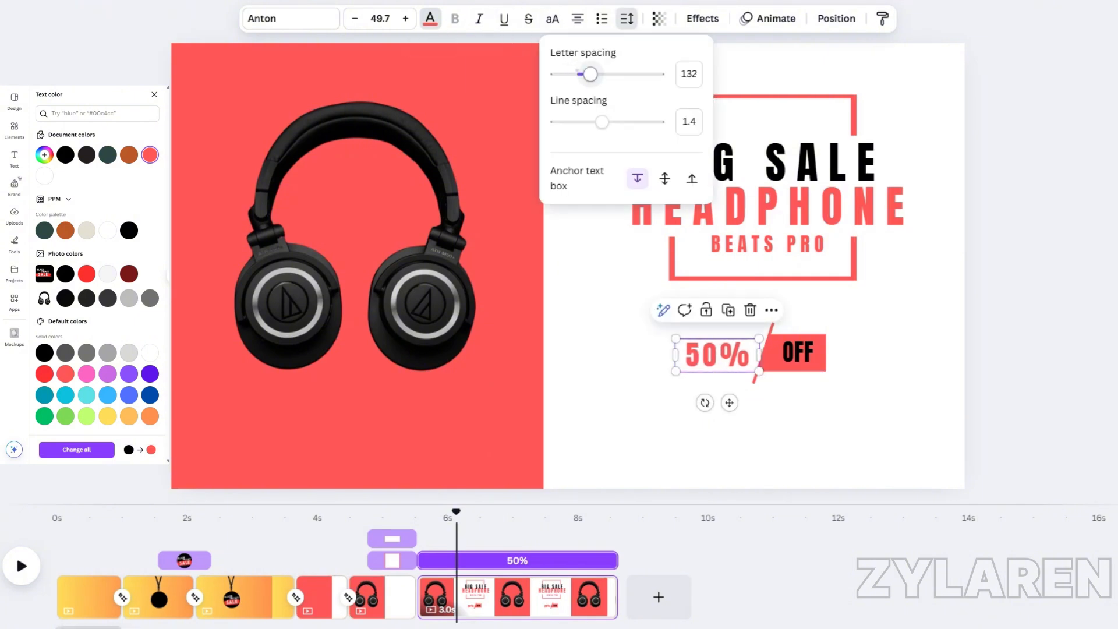
drag(589, 74, 581, 74)
click(652, 401)
click(717, 354)
click(762, 354)
click(722, 354)
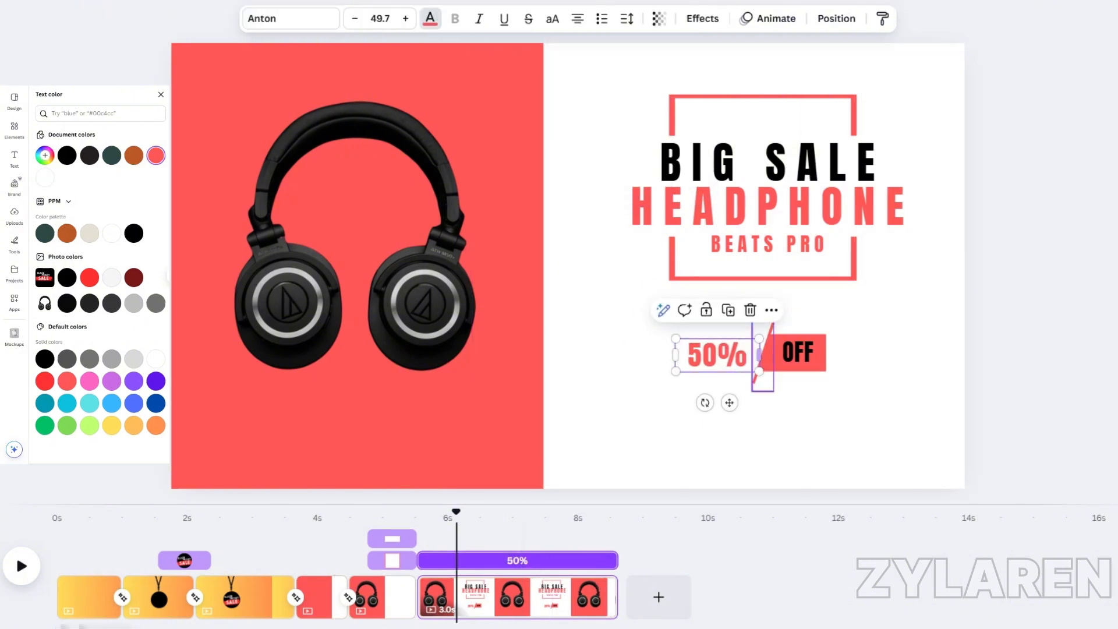
Step: Stagger the timeline starts: 50% at about 5.8 s, the slash at about 6.3 s and the OFF label at about 6.7 s
click(762, 353)
click(717, 355)
drag(419, 560, 478, 560)
click(763, 353)
click(797, 351)
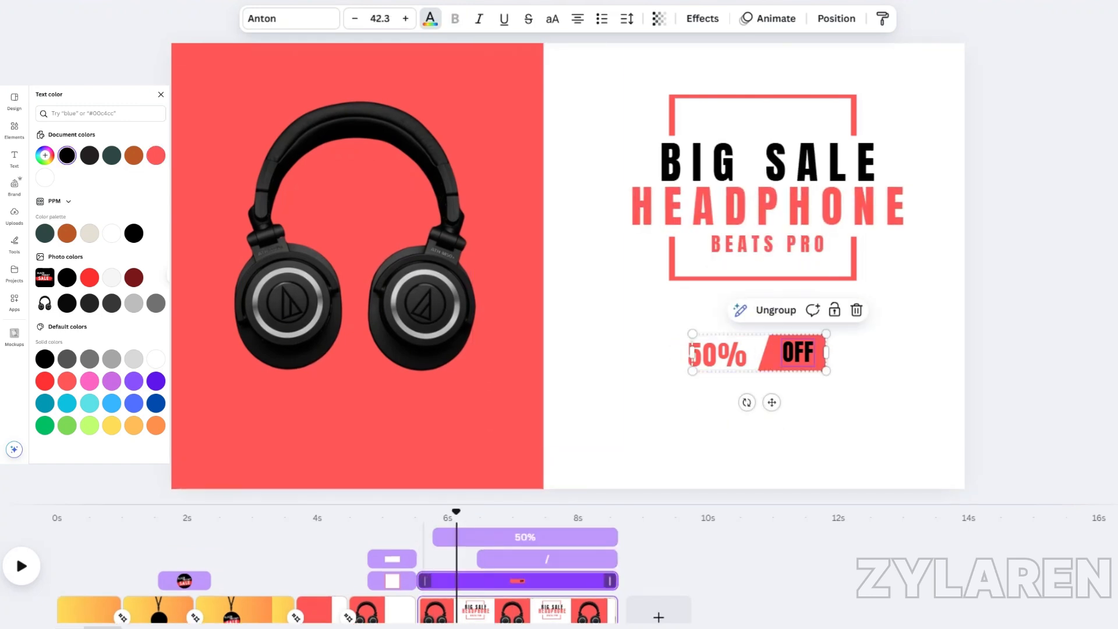
drag(419, 580, 470, 559)
click(553, 580)
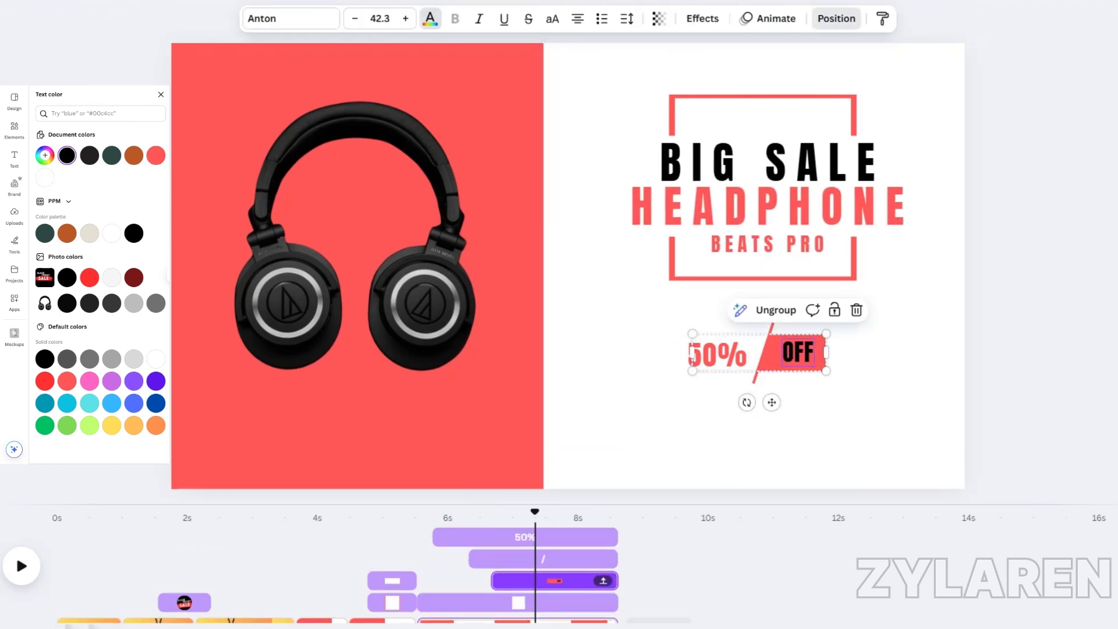
Step: Apply a rightward Pan entrance to the OFF label and an entrance text animation to the 50% text
click(836, 18)
click(782, 18)
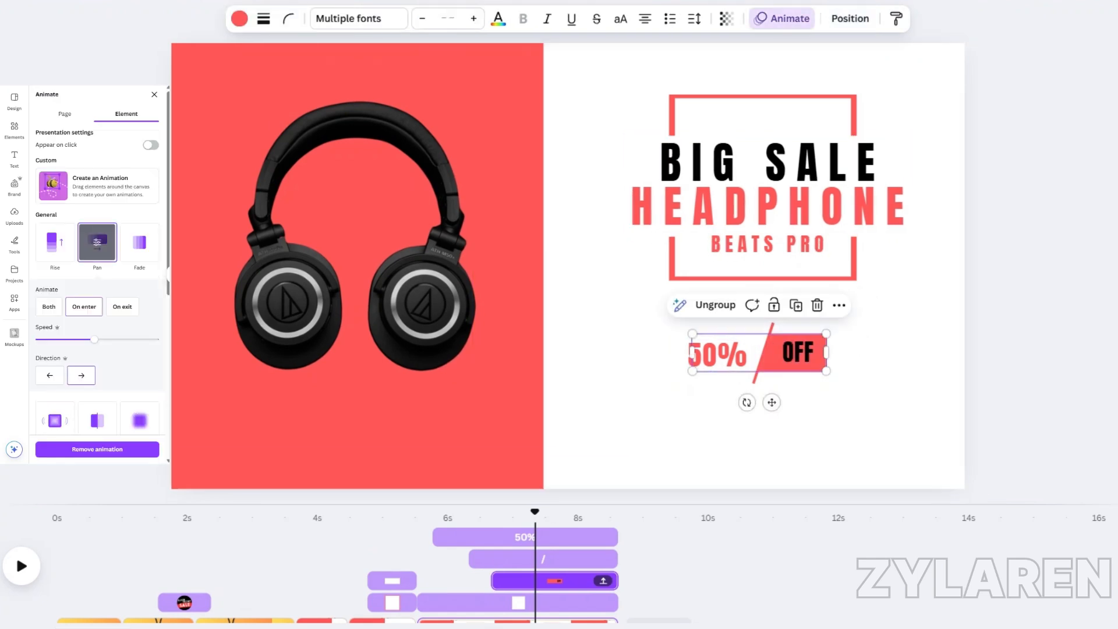
click(513, 537)
scroll(98, 252, down, 2)
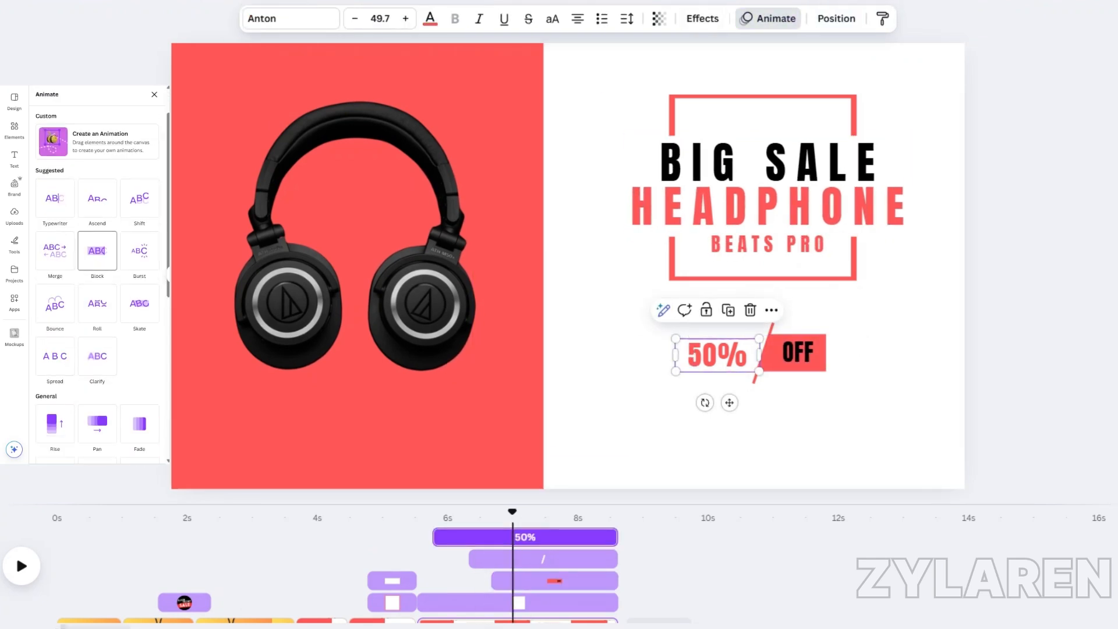
click(97, 311)
Step: Give the slash a Clarify animation on enter and start it slightly earlier on the timeline
click(542, 558)
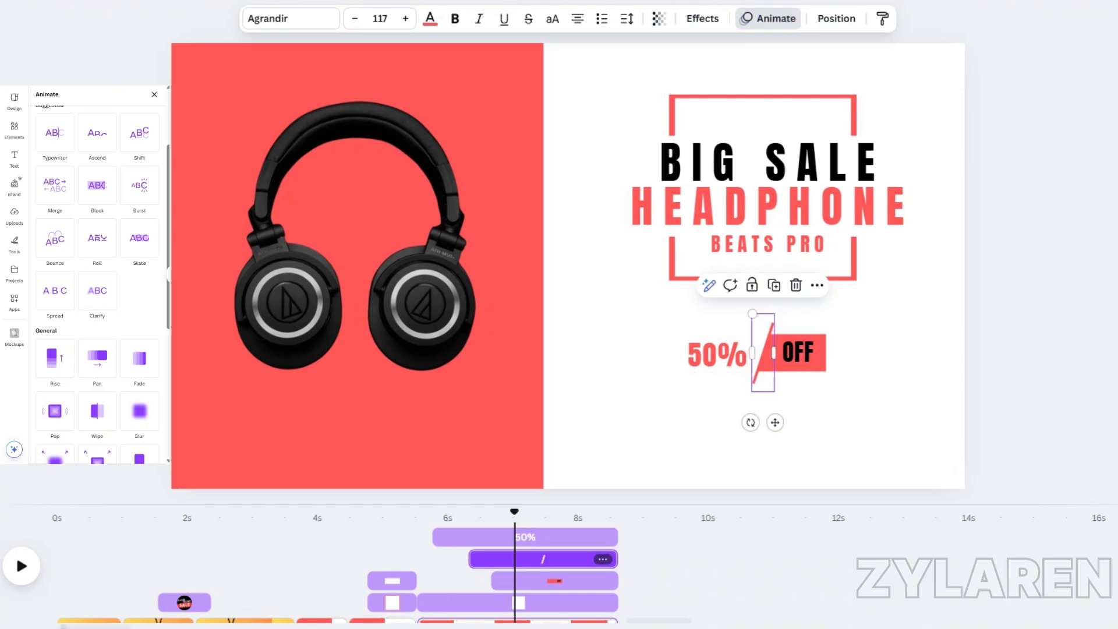
click(97, 290)
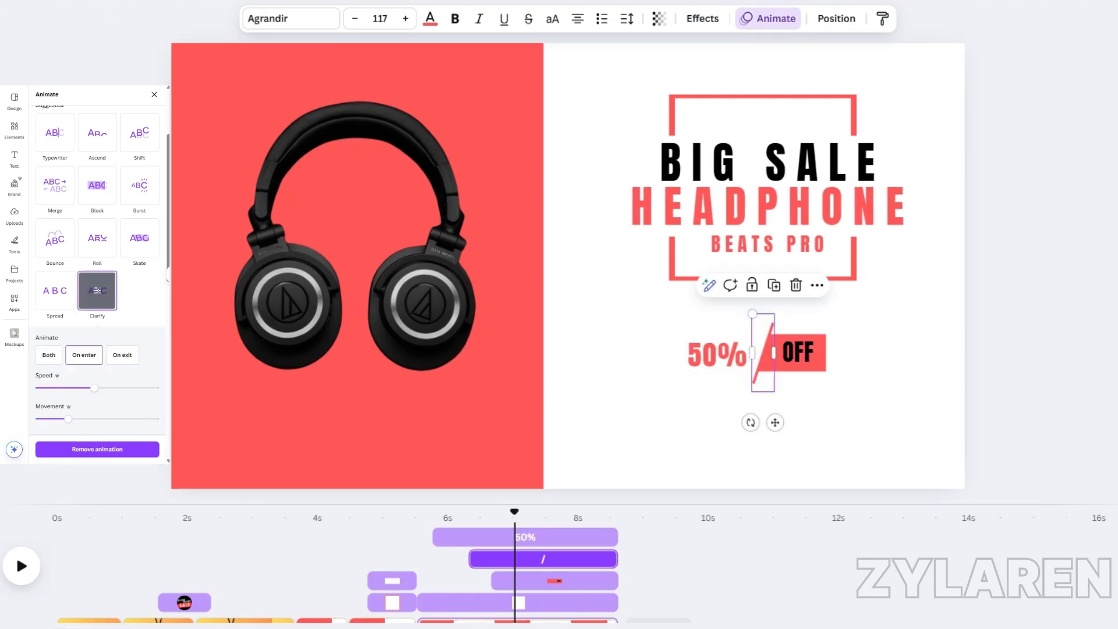
drag(472, 559, 467, 559)
Step: Set the OFF label's Pan animation to its slowest speed and realign the label behind the slash
click(554, 580)
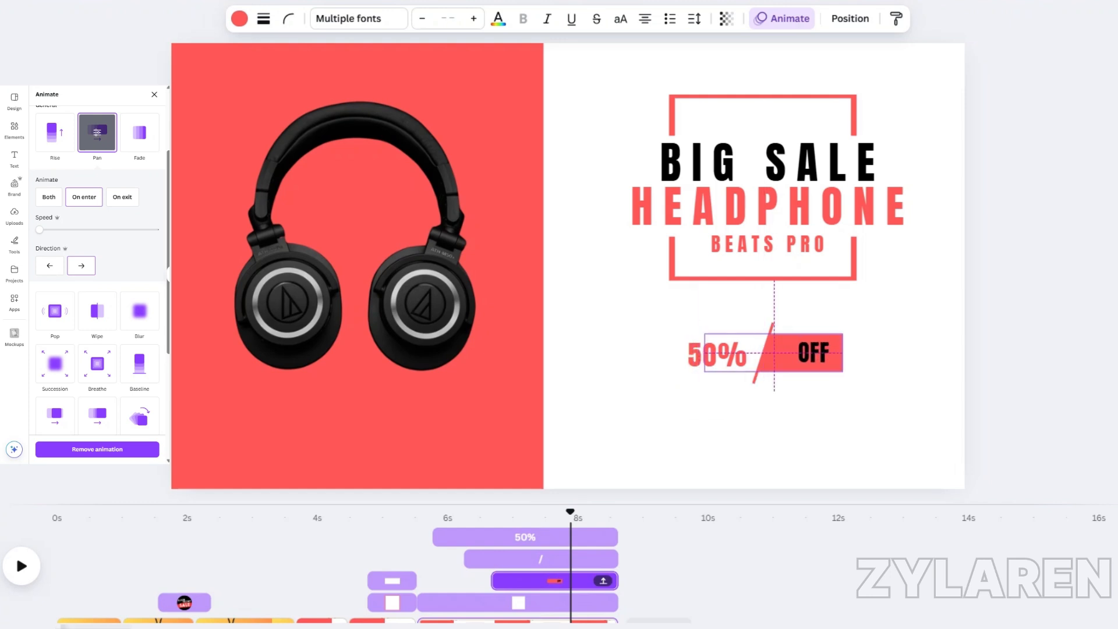
drag(842, 352, 816, 368)
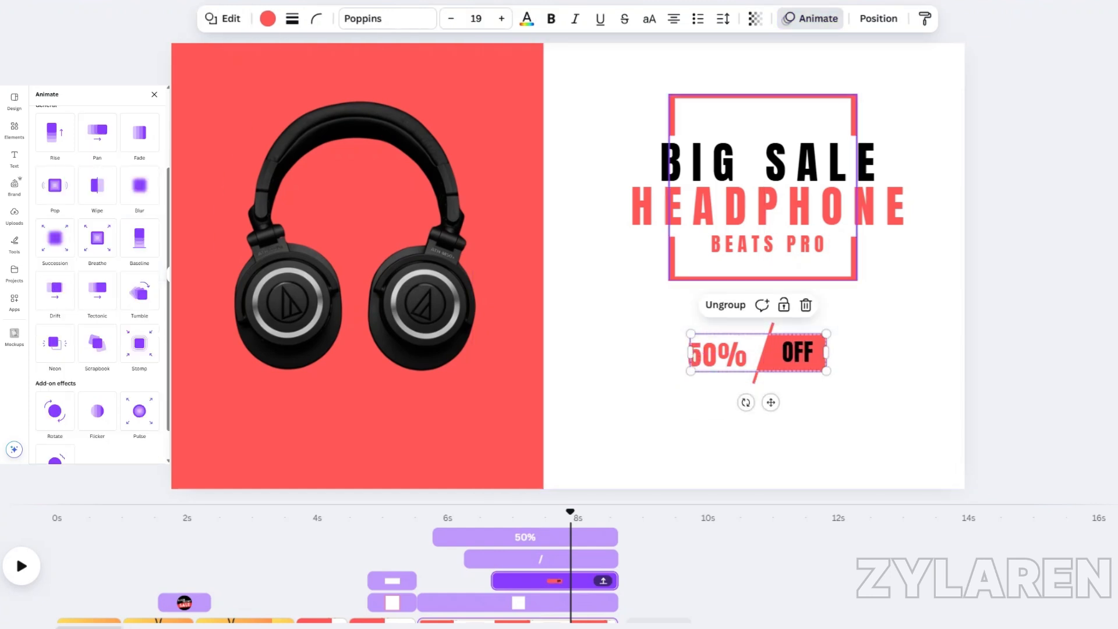
click(850, 18)
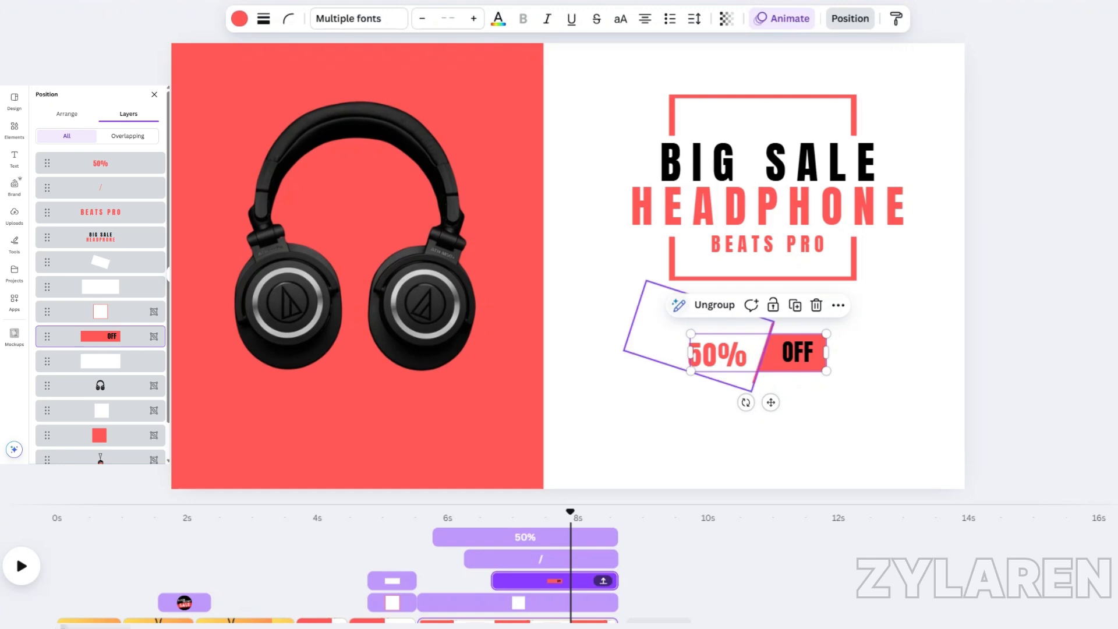
Step: Play back the headphone page from about 5 s to check the timing of the 50% OFF elements
click(458, 602)
click(379, 517)
key(space)
key(space)
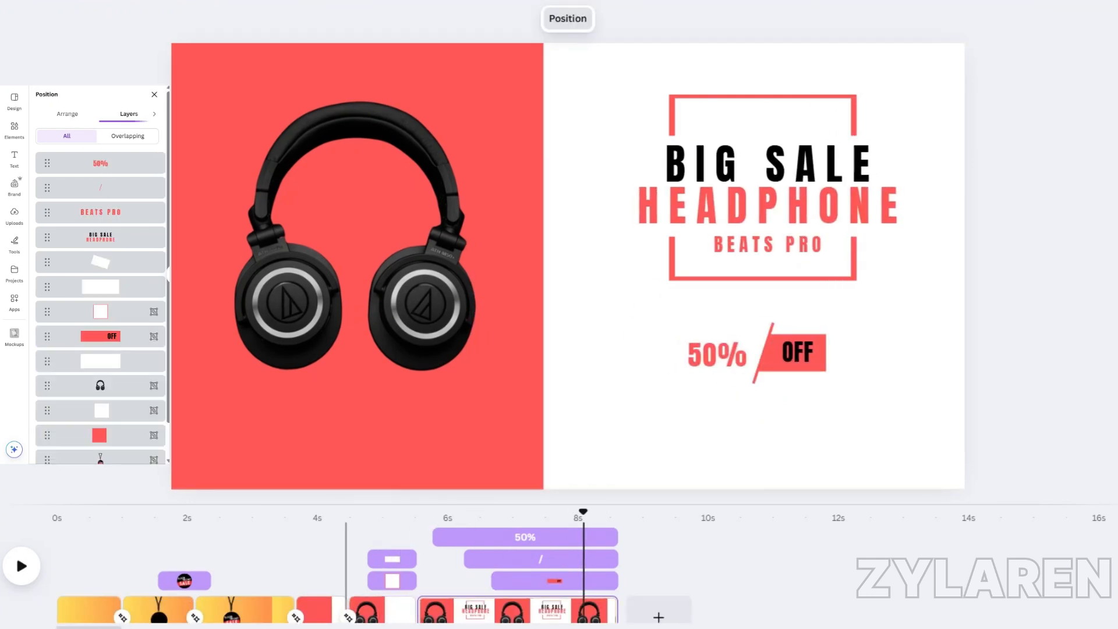
click(345, 517)
key(space)
key(space)
Step: Try to group the 50% text, the slash and the OFF label, and undo the grouping
click(728, 419)
click(878, 18)
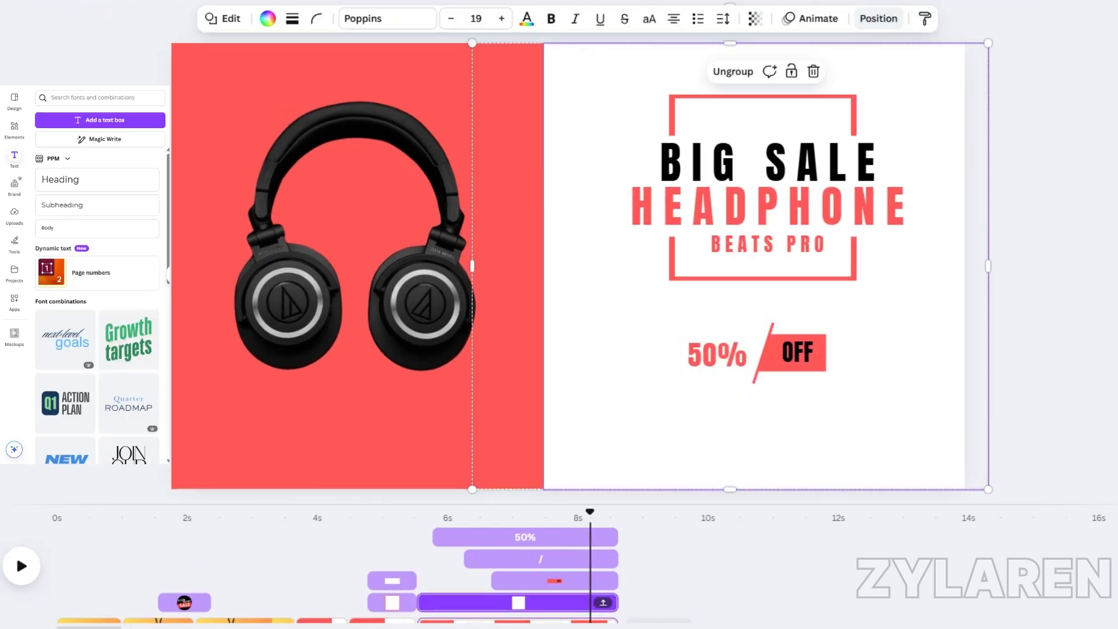
click(154, 333)
shift+click(155, 163)
shift+click(154, 187)
key(ctrl+g)
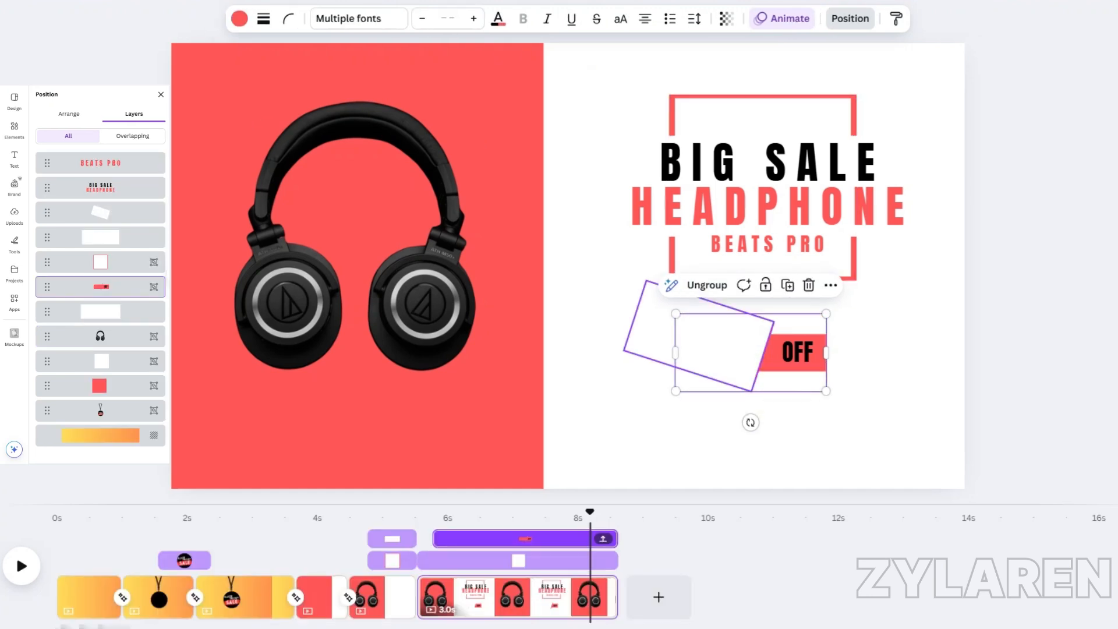
key(ctrl+z)
Step: Replay the frame, sale text and discount label animations on the headphone page
click(727, 419)
click(797, 352)
click(728, 419)
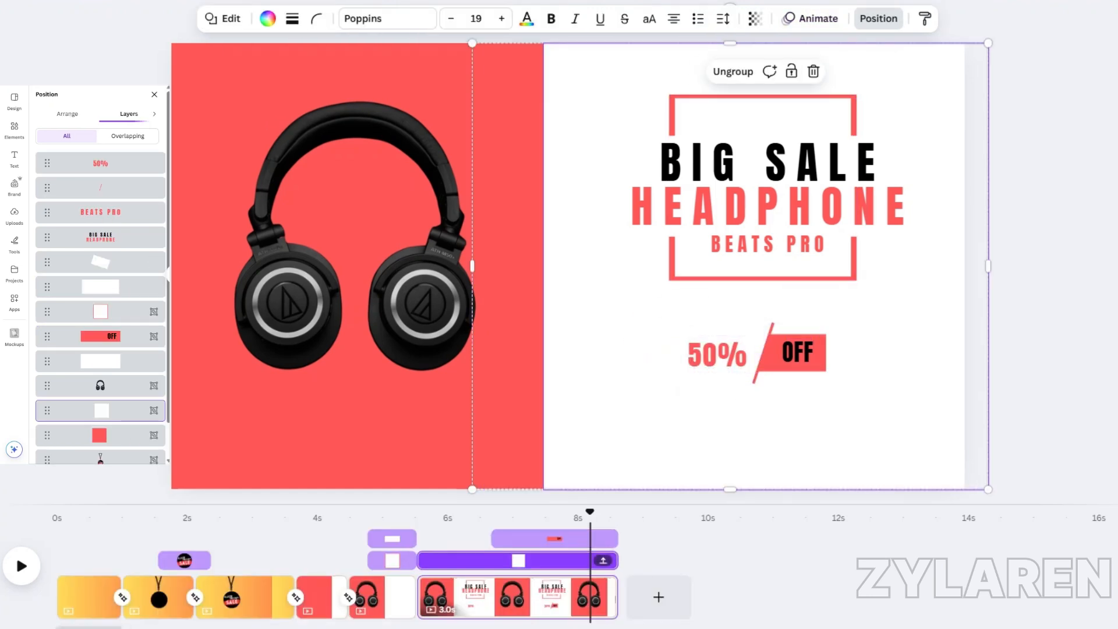
key(space)
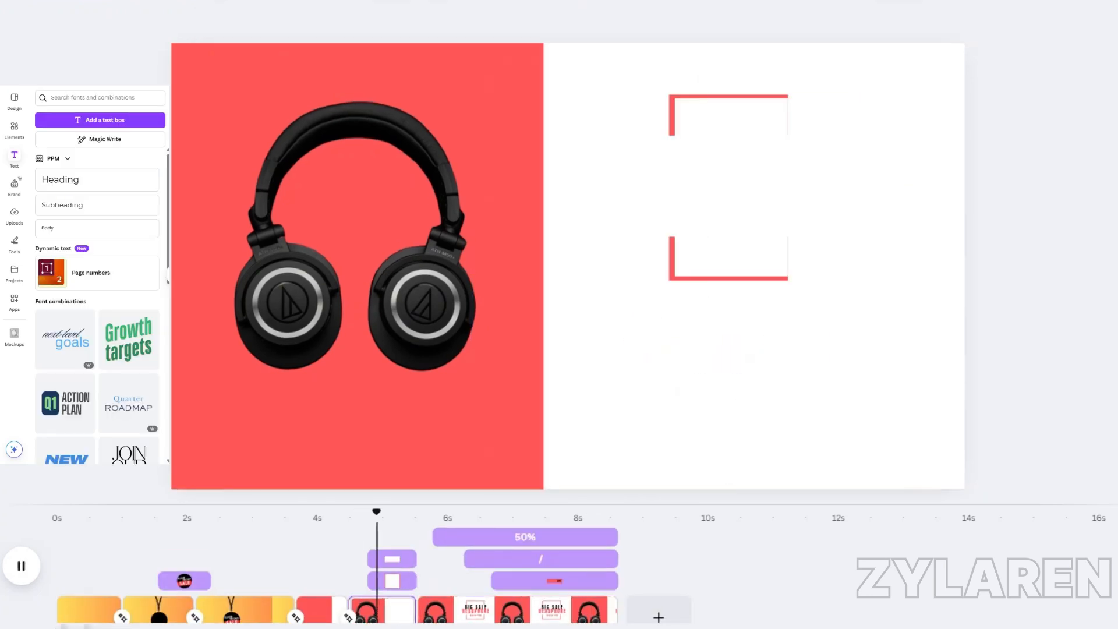
click(548, 517)
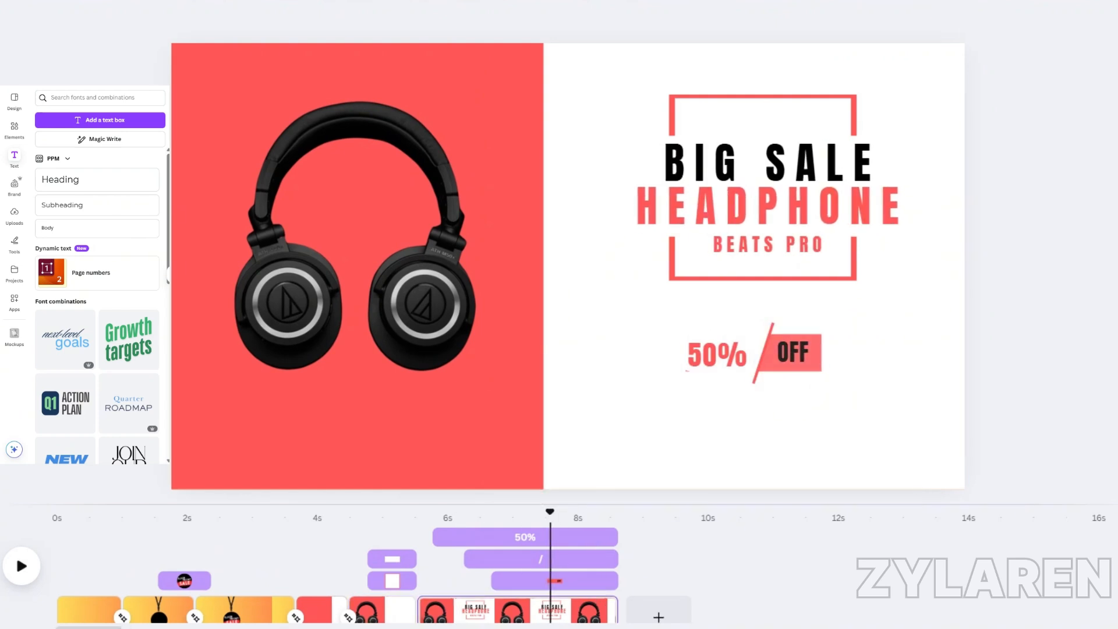
Step: Add a rectangle and resize it into a wide bar centred below the headphones
click(14, 125)
click(100, 97)
text(re)
click(80, 133)
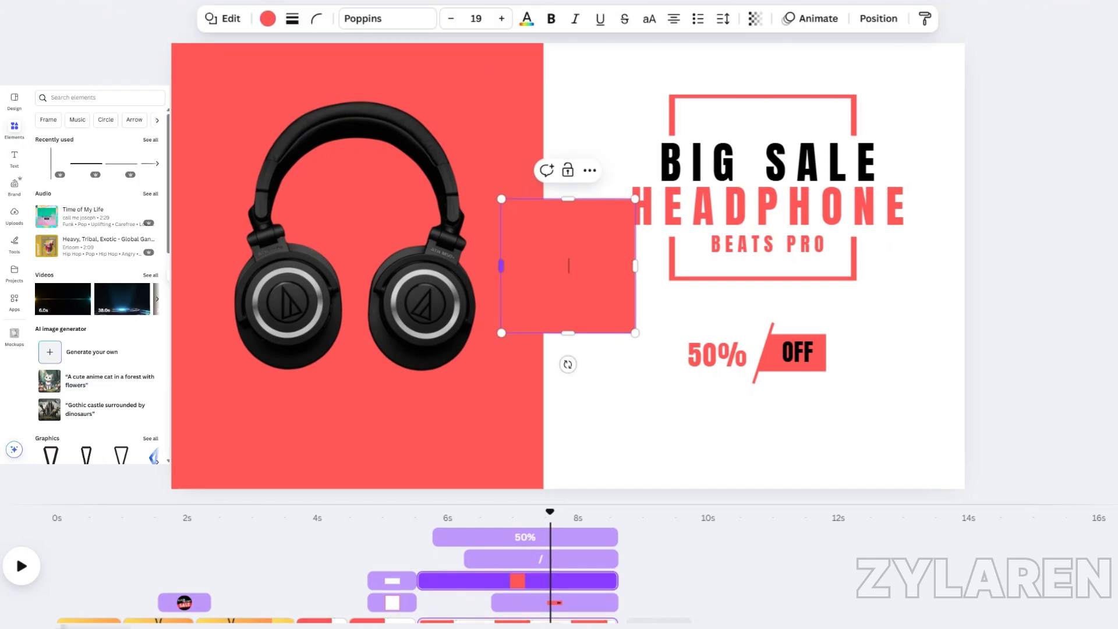
drag(502, 266, 426, 266)
click(355, 303)
click(530, 266)
drag(530, 199, 361, 438)
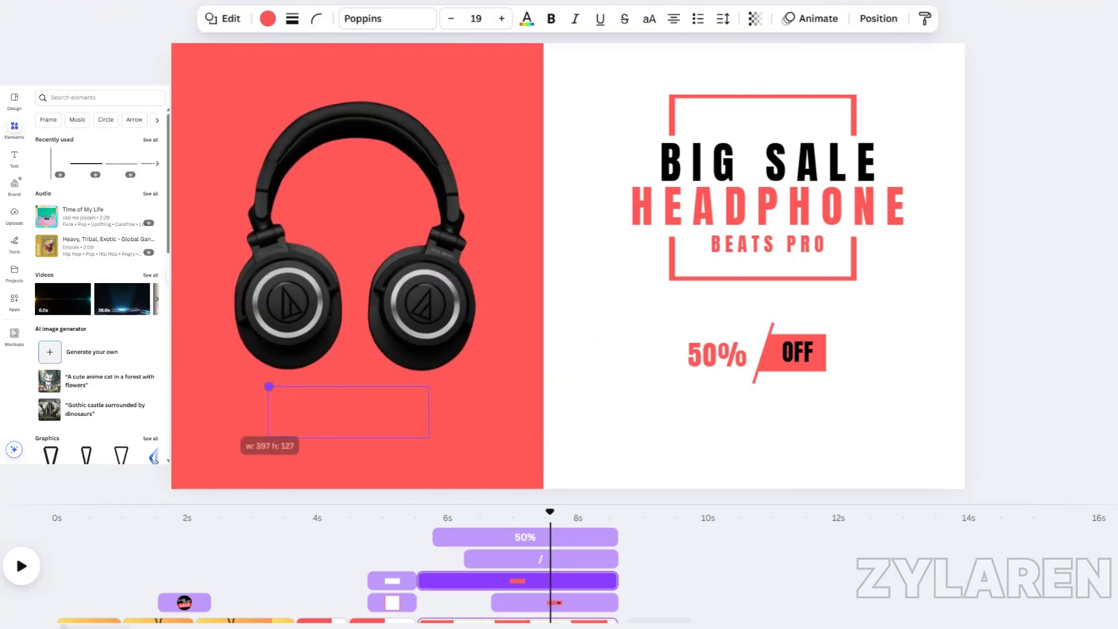
drag(268, 386, 274, 392)
Step: Try a white outline by colouring the bar white and laying a smaller coral red copy over it, and delete both
click(267, 18)
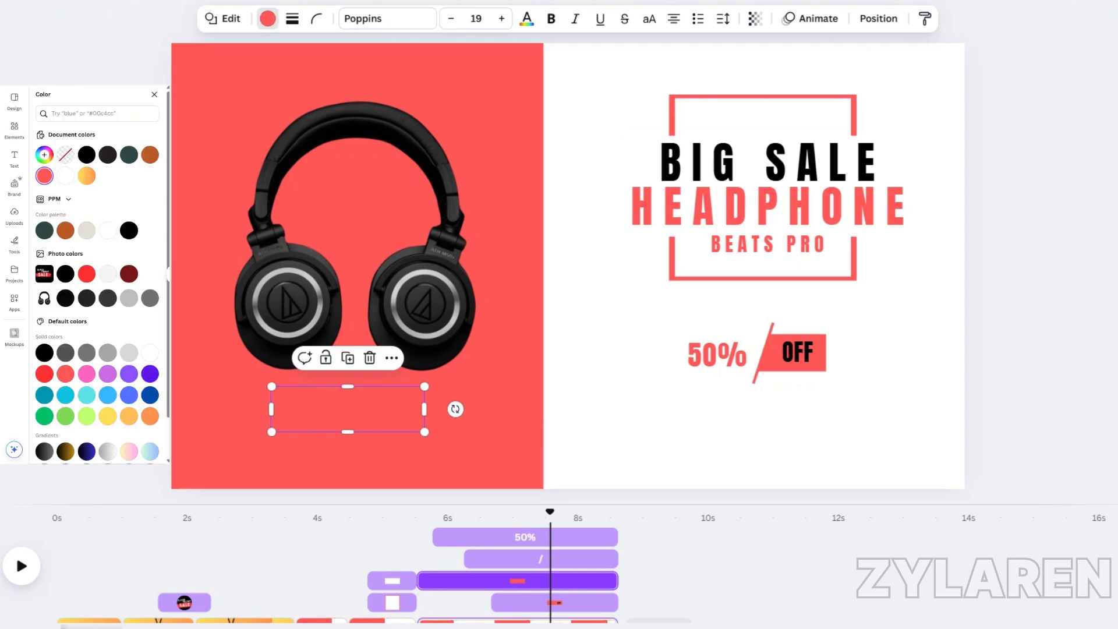
click(65, 175)
click(347, 358)
click(44, 175)
mouse_move(277, 393)
mouse_down()
mouse_move(272, 416)
mouse_move(280, 396)
mouse_up()
drag(355, 416, 348, 408)
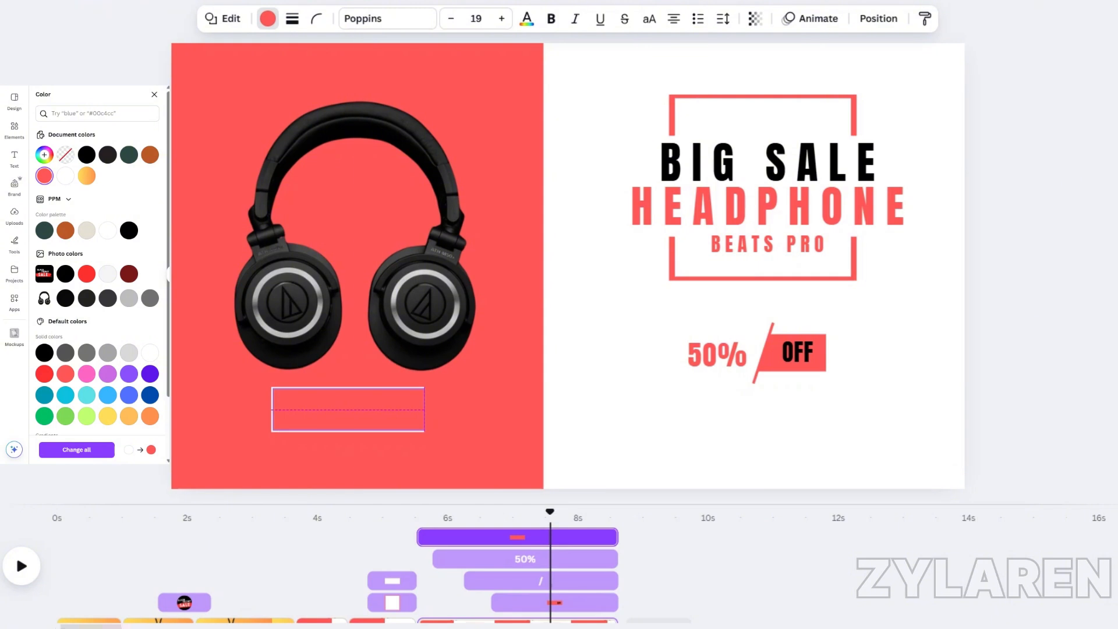
drag(273, 387, 281, 390)
click(370, 359)
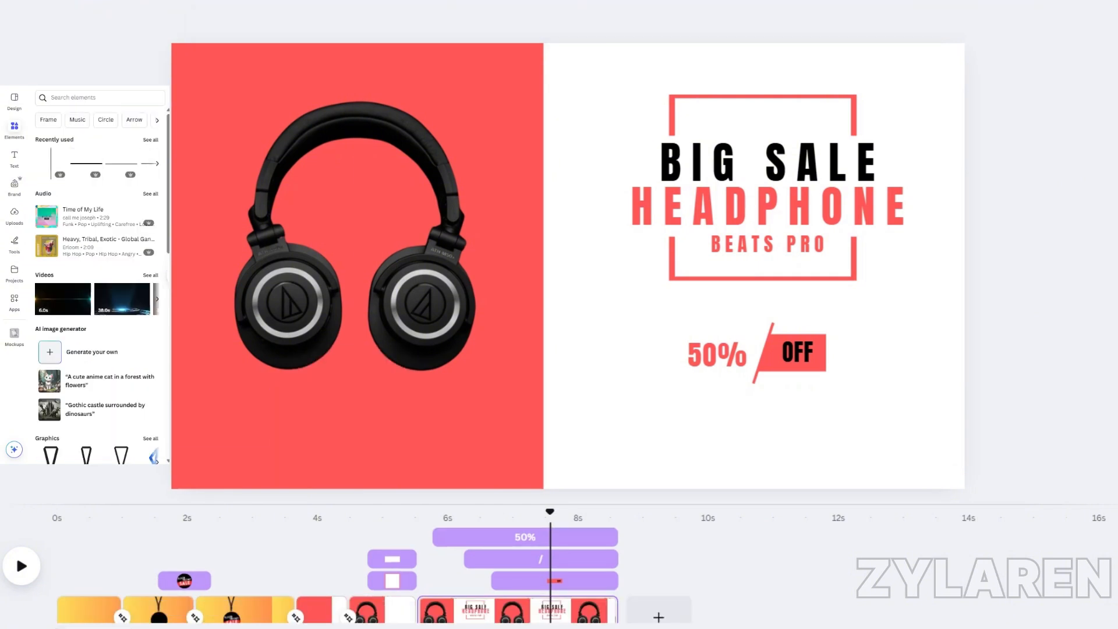
Step: Add a new coral red rectangle, reshape it into a wide bar and place it below the headphones
click(99, 98)
text(re)
click(96, 134)
drag(501, 266, 377, 265)
drag(506, 198, 506, 280)
drag(377, 306, 486, 306)
drag(560, 306, 352, 406)
Step: Give the bar a solid white border with weight 4 and make it slightly smaller
click(291, 18)
click(254, 59)
click(279, 19)
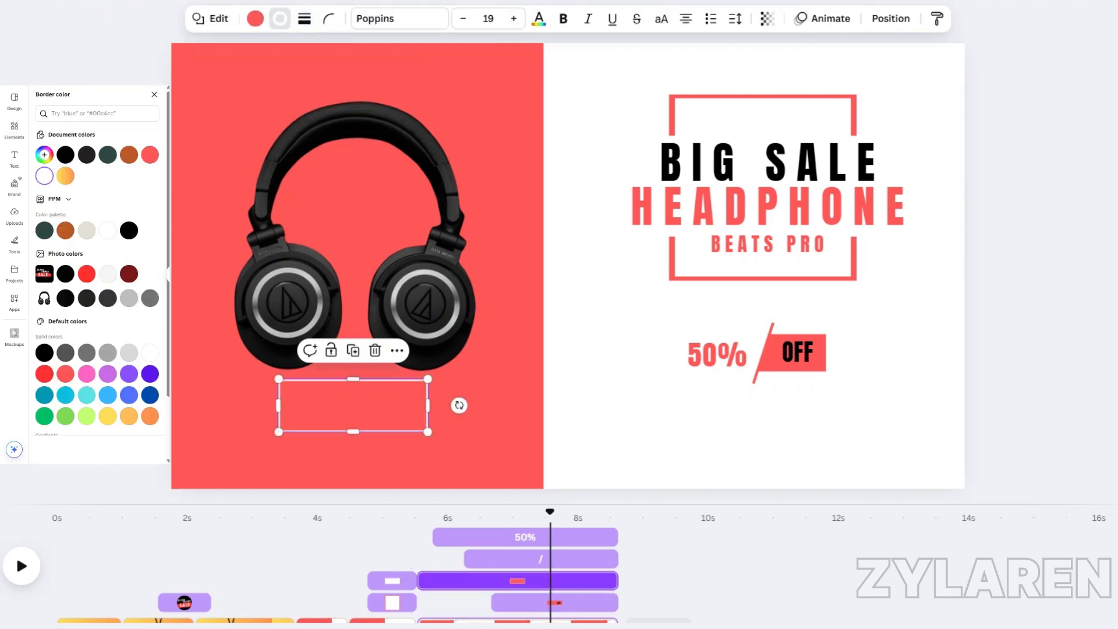
click(304, 18)
drag(224, 107, 231, 106)
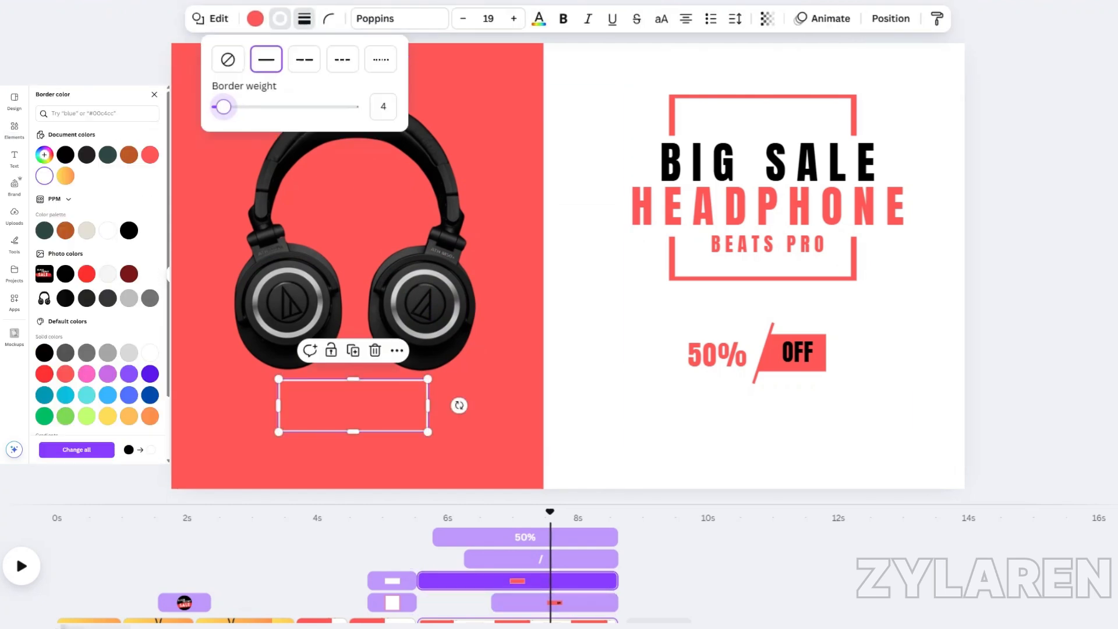
drag(279, 378, 289, 386)
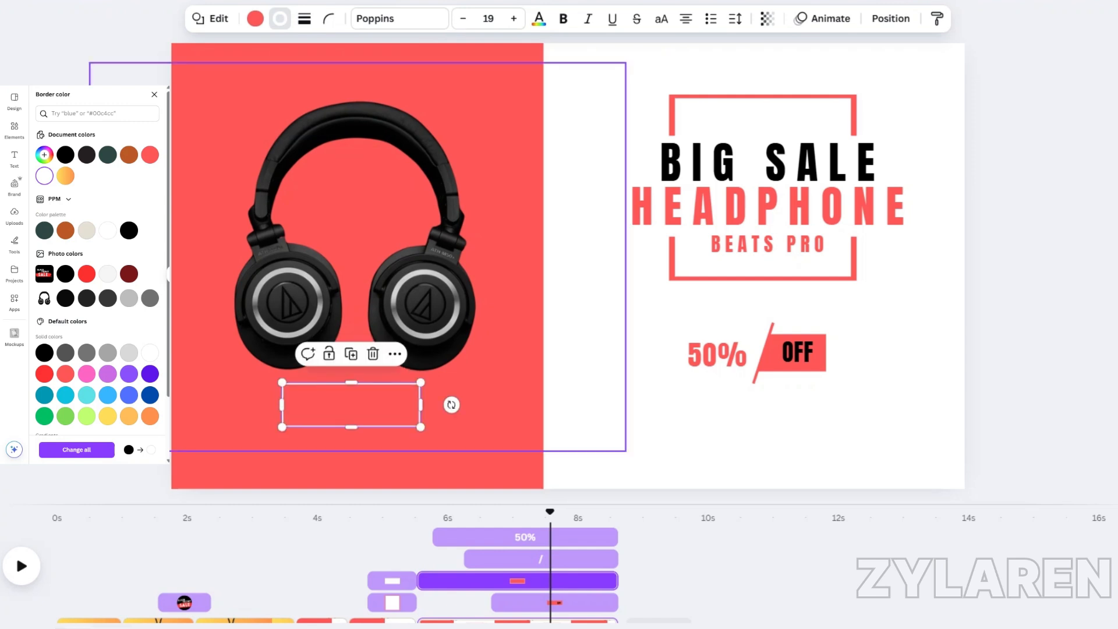
Step: Add a text box reading "SHOP NOW" near the white-bordered bar and try the League Spartan font on it
click(15, 156)
click(100, 120)
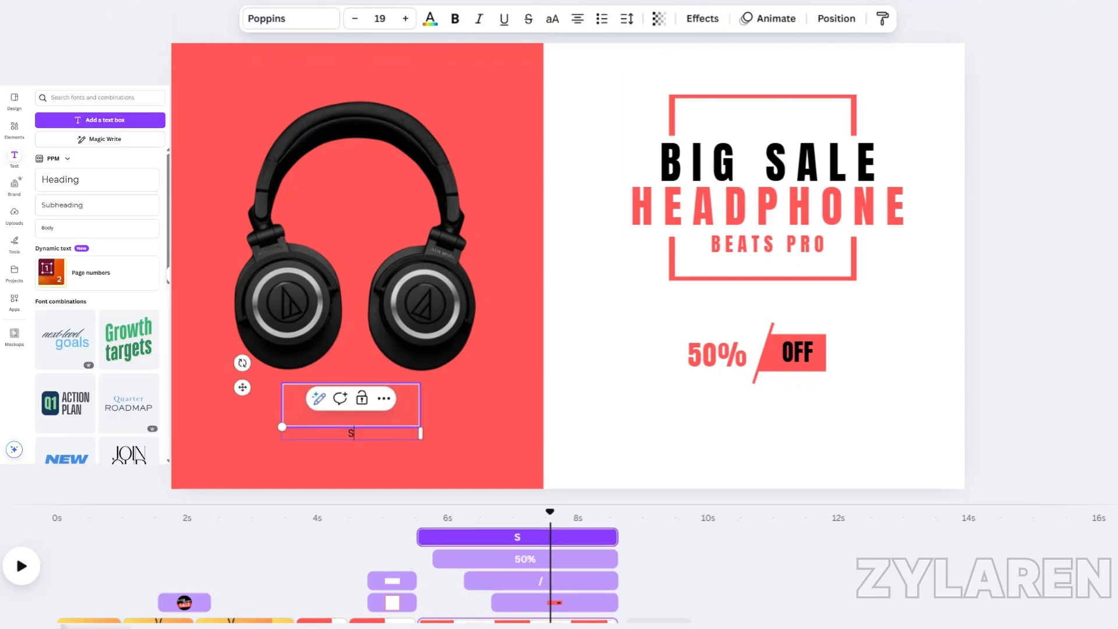
key(ctrl+a)
click(291, 18)
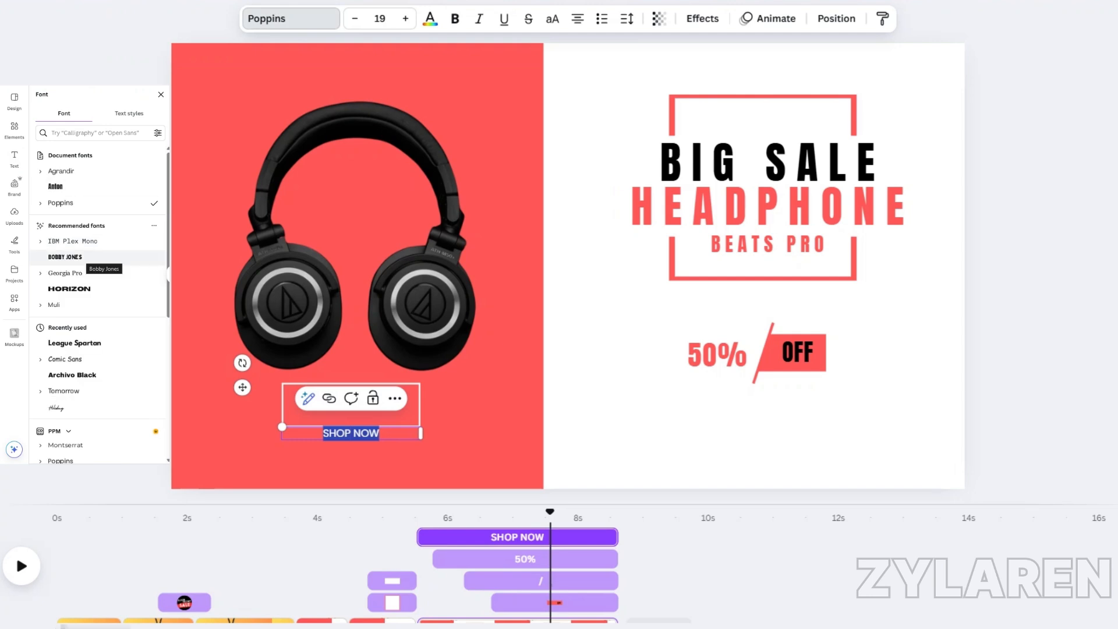
click(97, 187)
scroll(98, 304, down, 1)
click(97, 299)
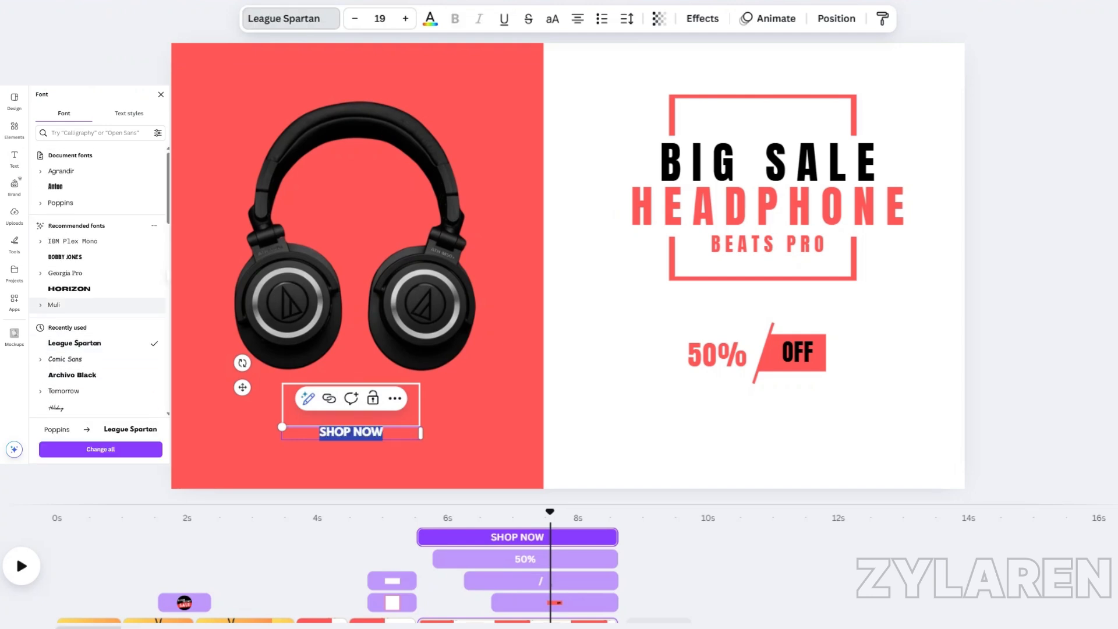
scroll(97, 267, down, 1)
scroll(97, 267, down, 8)
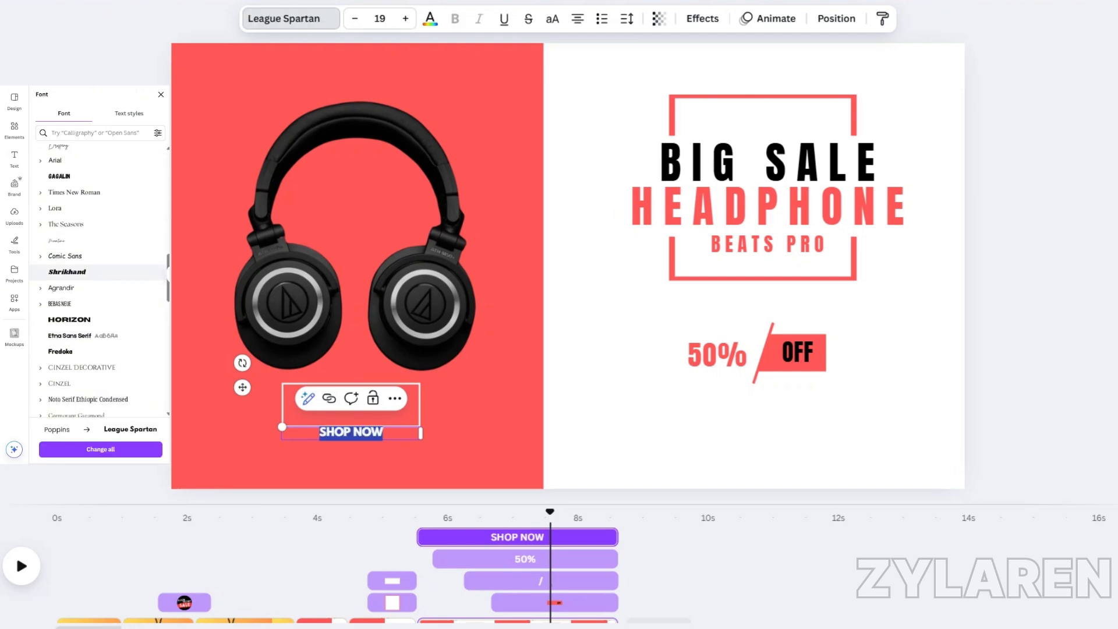
click(350, 431)
key(Escape)
key(Escape)
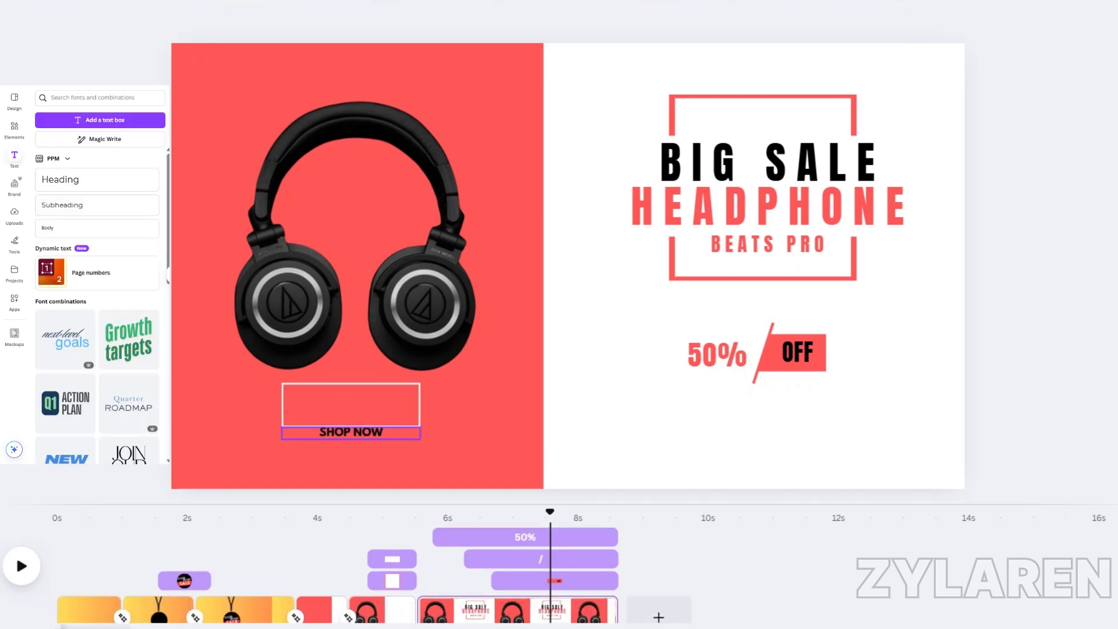
Step: Set the SHOP NOW text in Anton with letter spacing 66, enlarge it to size 41.7 and centre it inside the bar
click(350, 432)
click(291, 19)
scroll(97, 239, up, 5)
drag(282, 426, 347, 404)
click(356, 262)
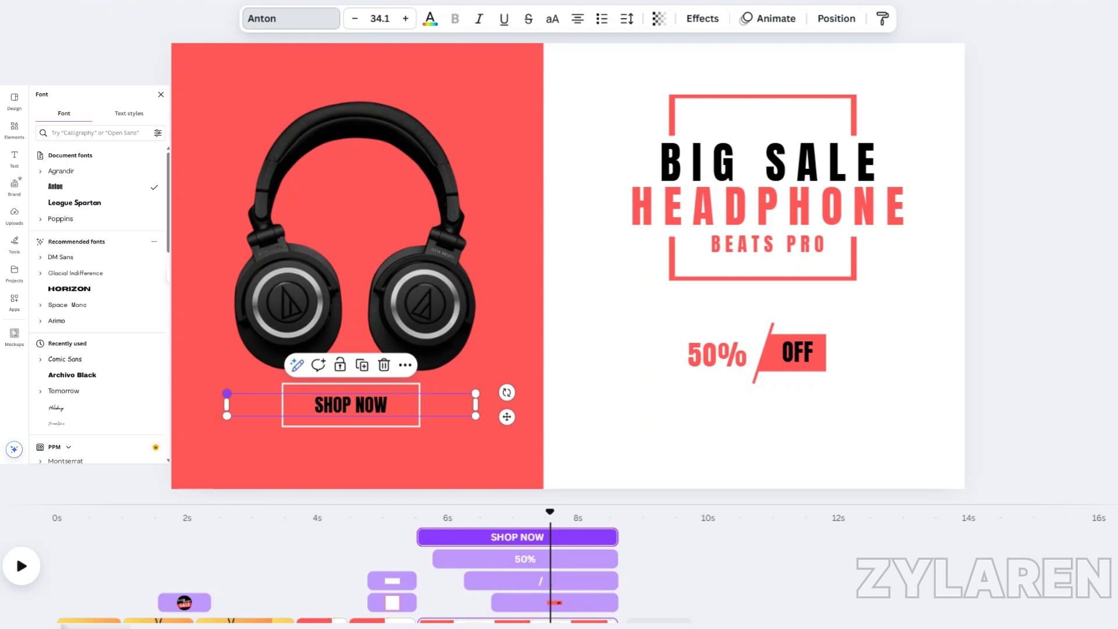
click(626, 18)
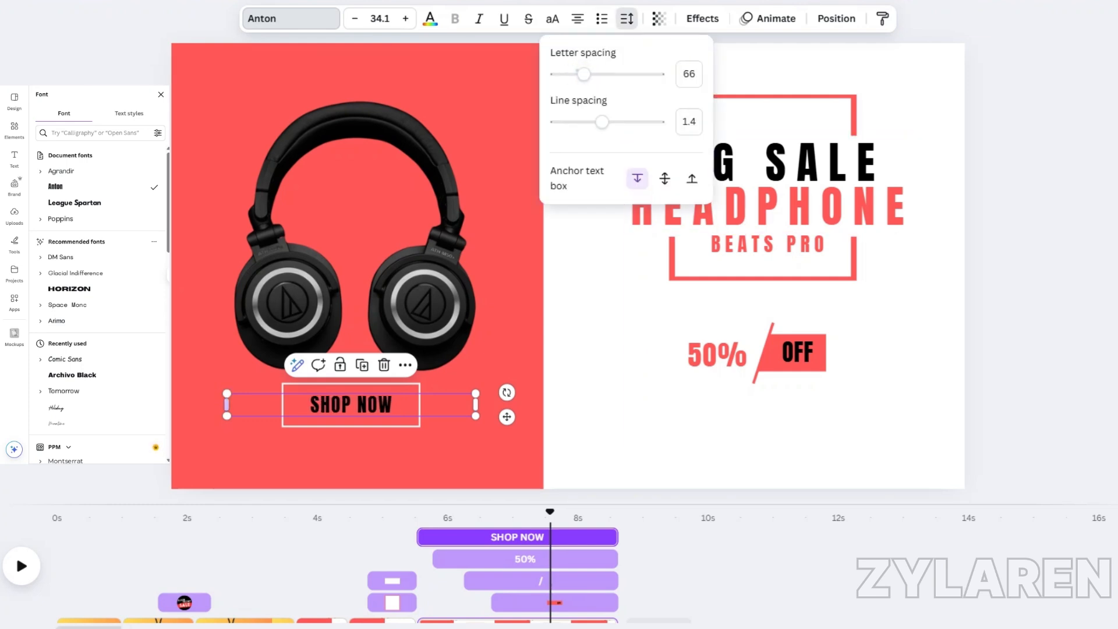
drag(227, 404, 352, 404)
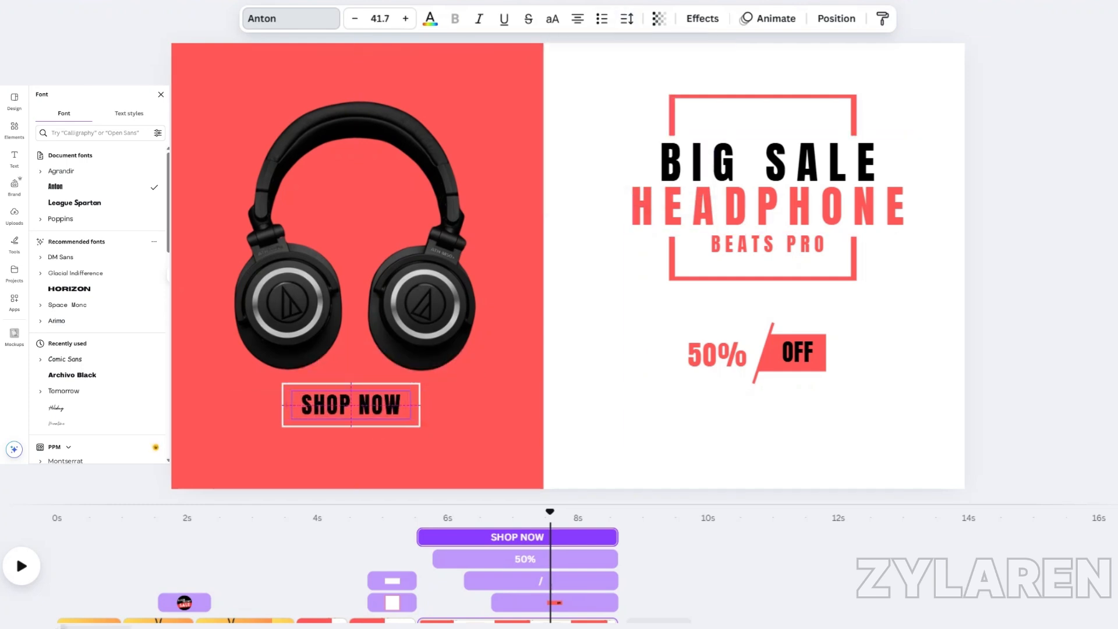
Step: Colour the SHOP NOW text white
click(429, 18)
click(45, 178)
click(356, 262)
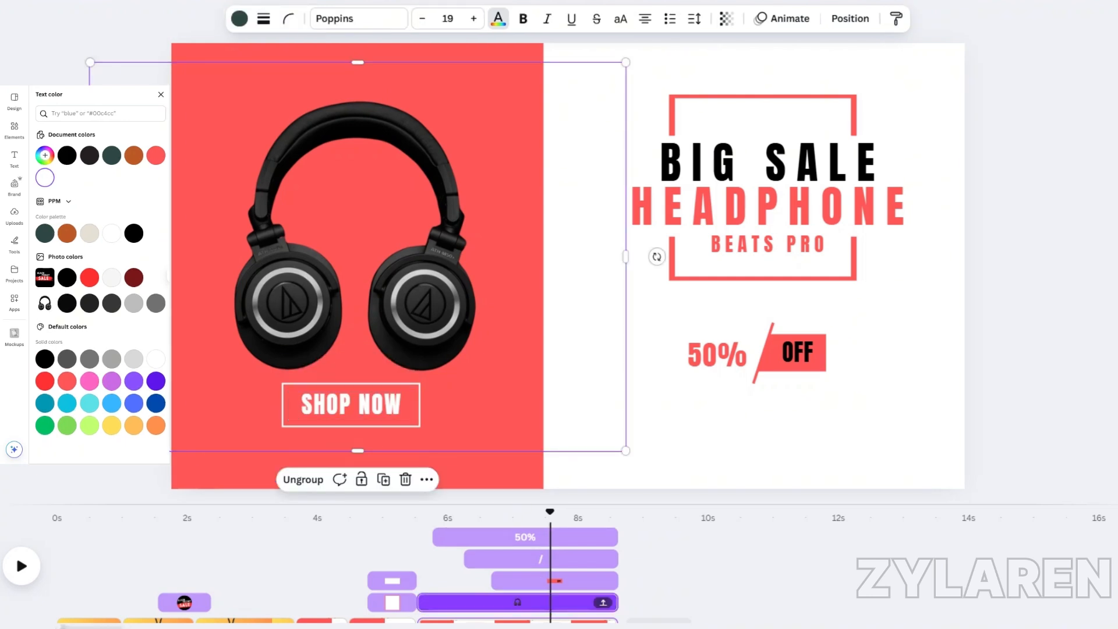
Step: Give the bar behind SHOP NOW a Wipe entrance animation and trim its start to match the slash's start, previewing the timing
click(291, 405)
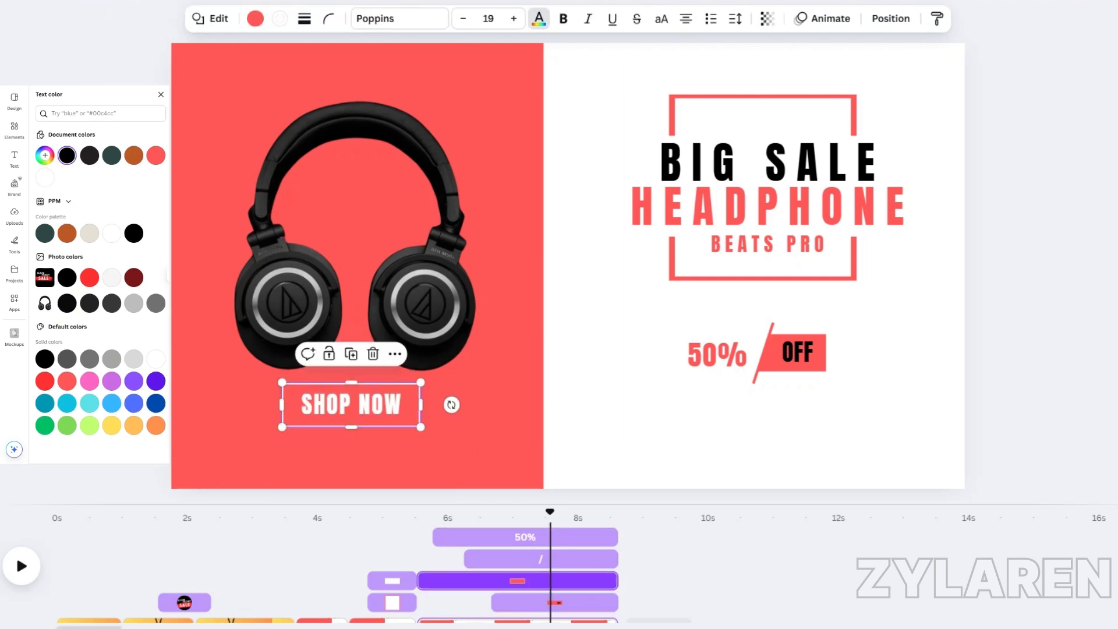
click(822, 18)
scroll(97, 273, down, 1)
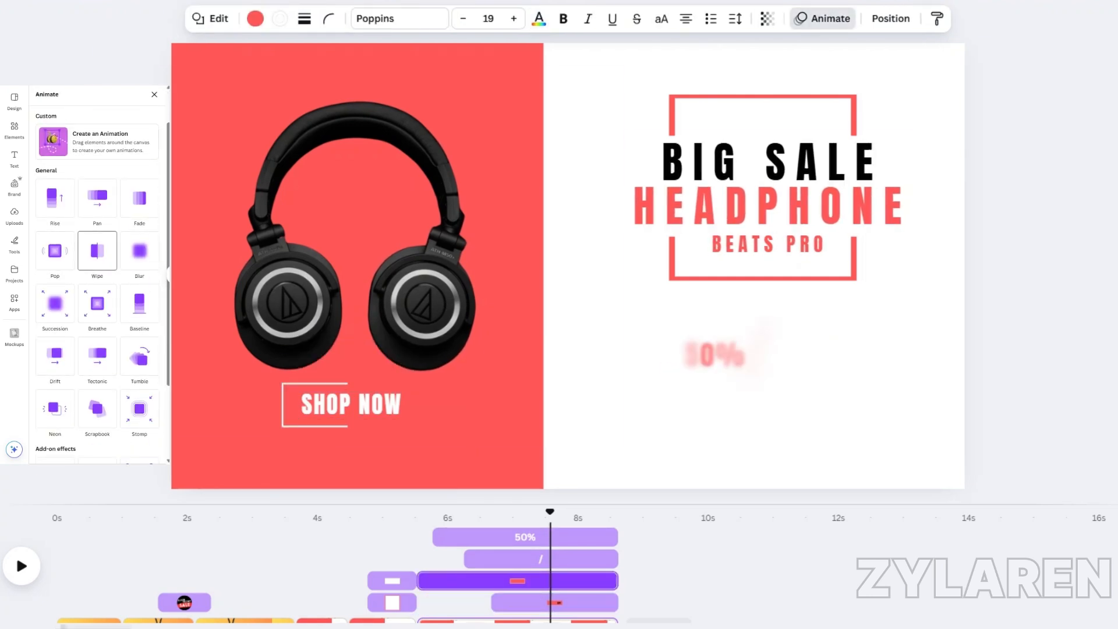
click(97, 250)
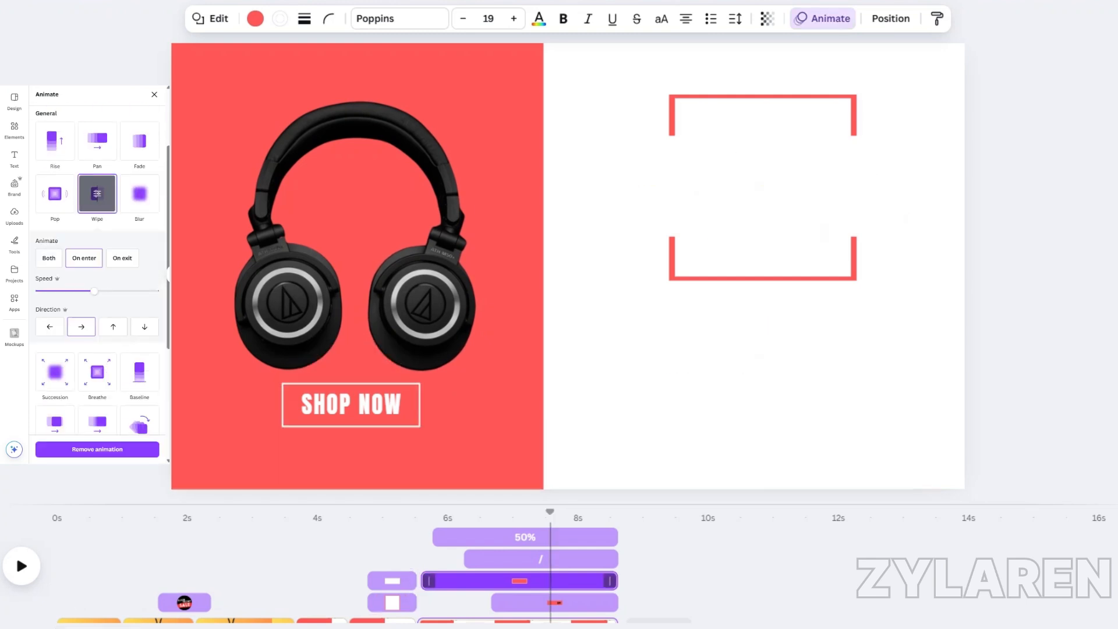
drag(418, 581, 464, 580)
click(386, 536)
key(space)
key(space)
scroll(464, 574, down, 1)
click(716, 353)
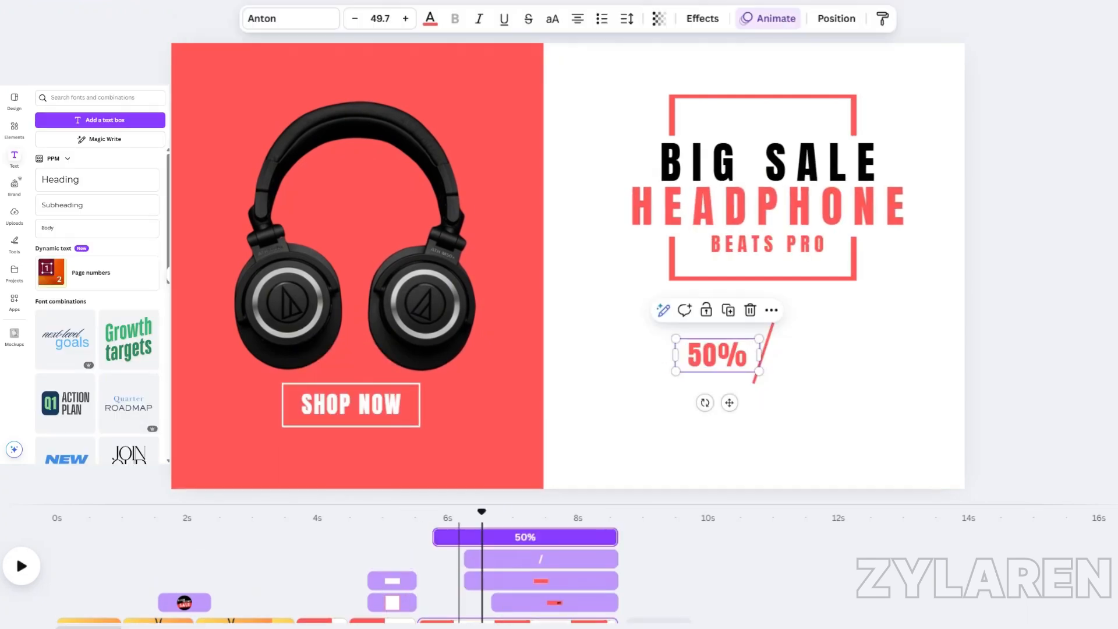
Step: Trim the start of the SHOP NOW text to match the OFF label's start and play back the page
click(351, 404)
drag(424, 537, 495, 536)
click(357, 537)
key(space)
click(351, 404)
click(407, 517)
key(space)
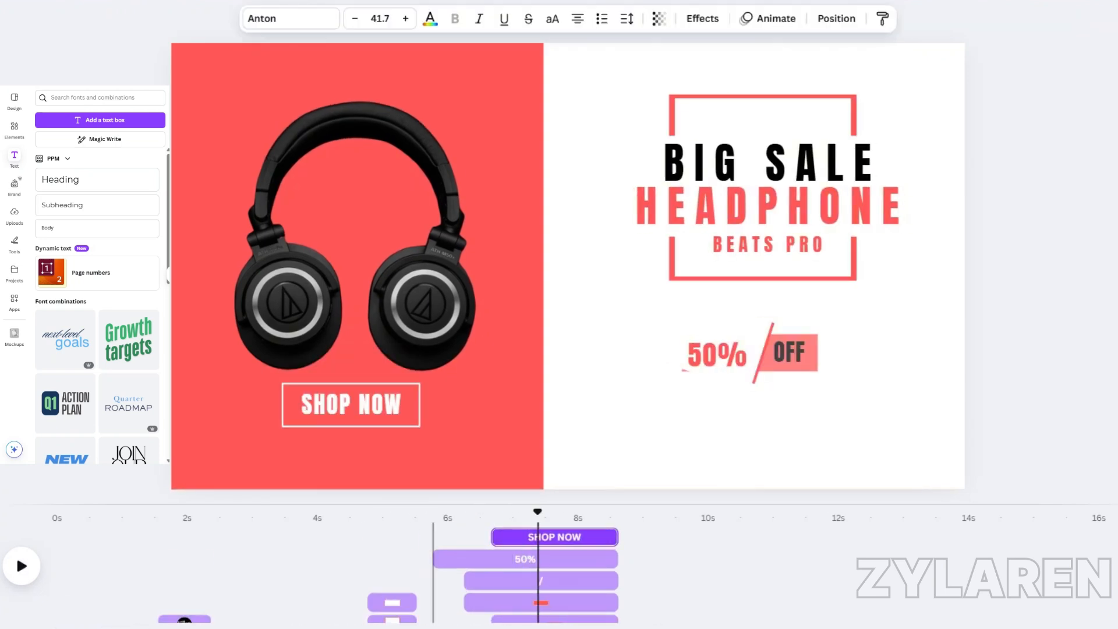
key(space)
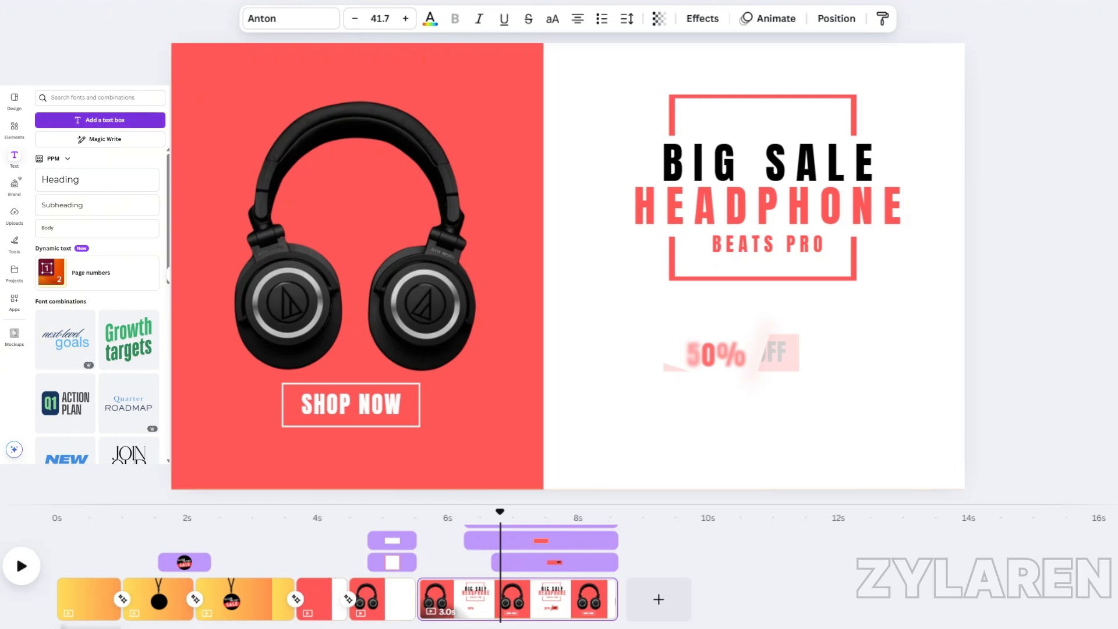
key(t)
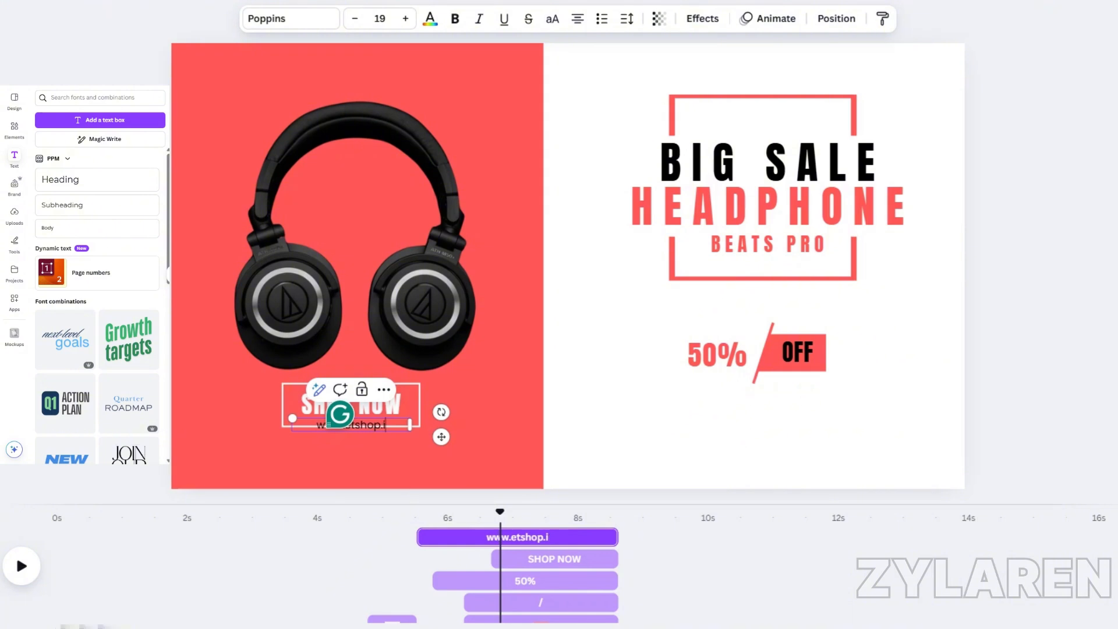
click(291, 18)
click(97, 171)
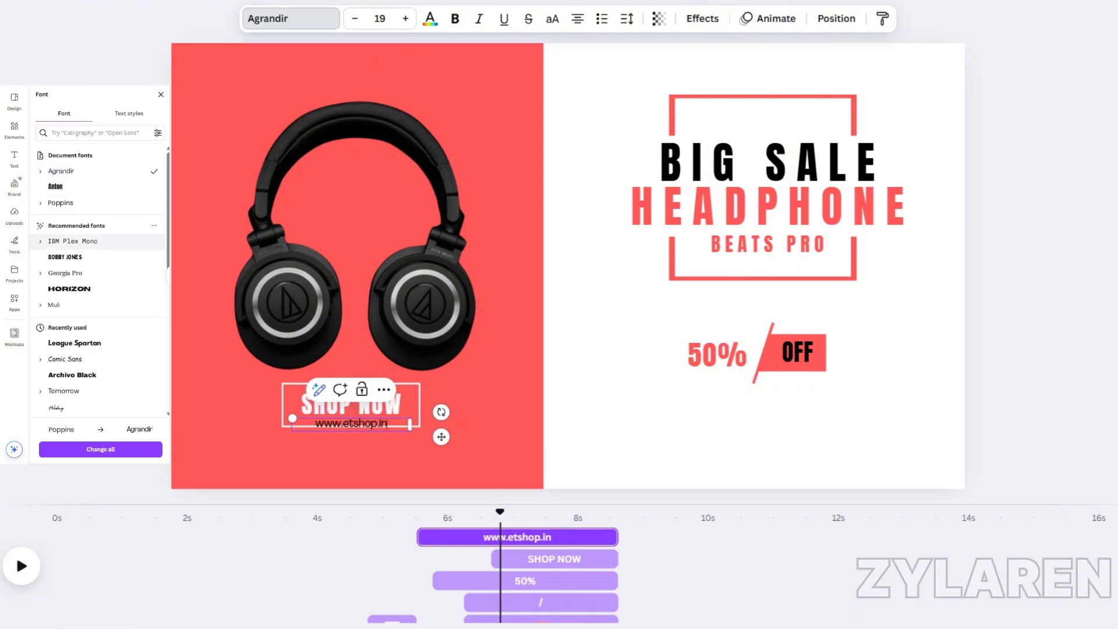
scroll(99, 299, down, 1)
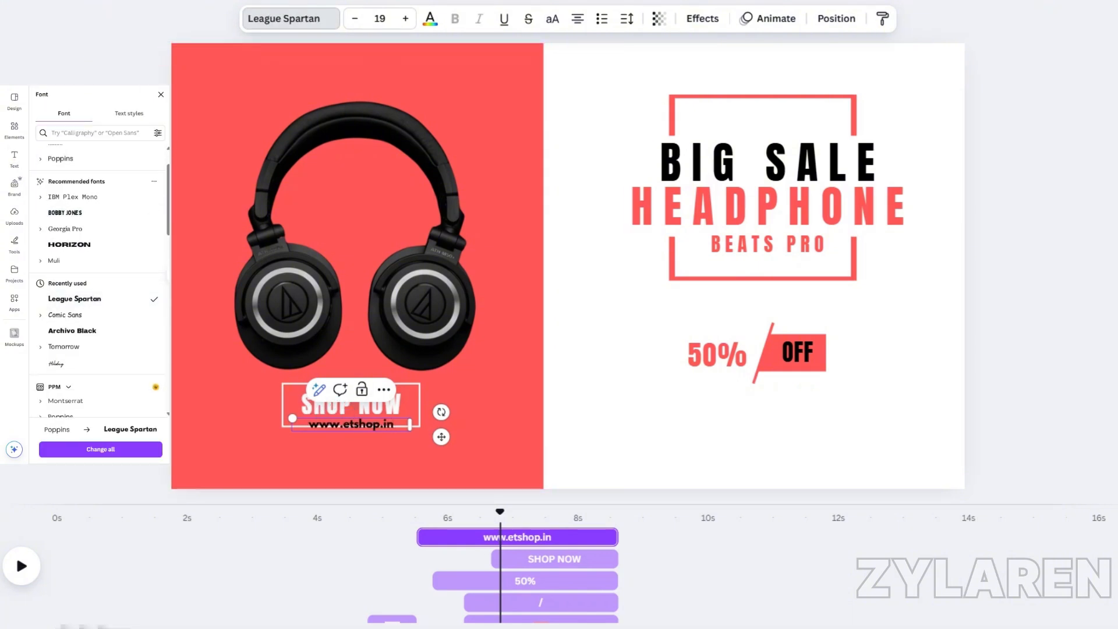
drag(350, 424, 285, 436)
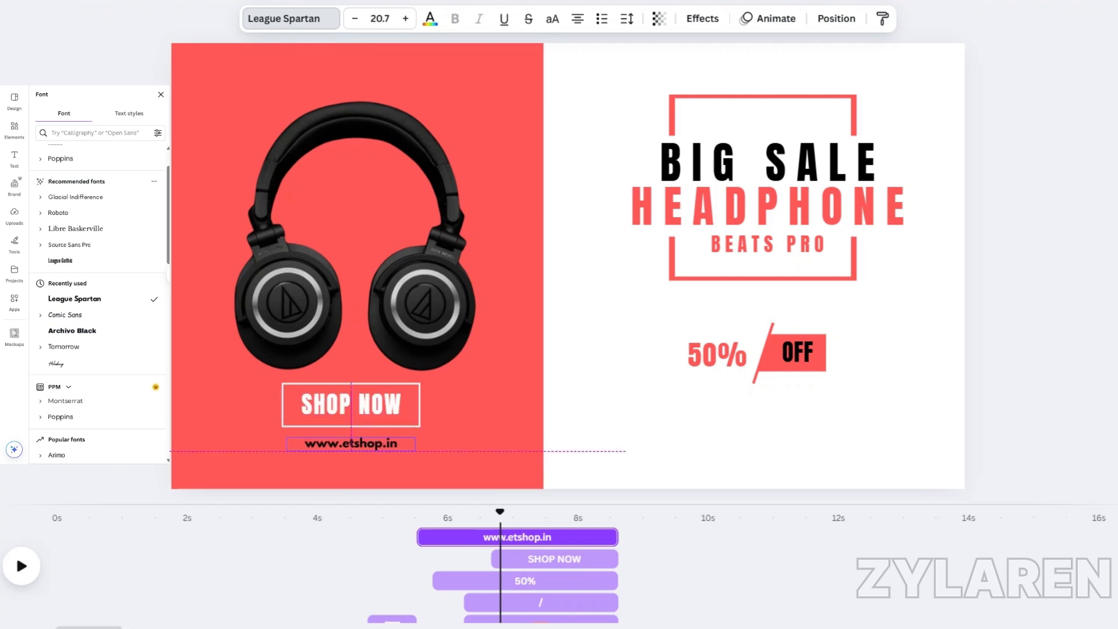
click(429, 18)
click(44, 175)
Step: Apply the Clarify entrance animation to the web address with reduced movement and a low speed
click(768, 18)
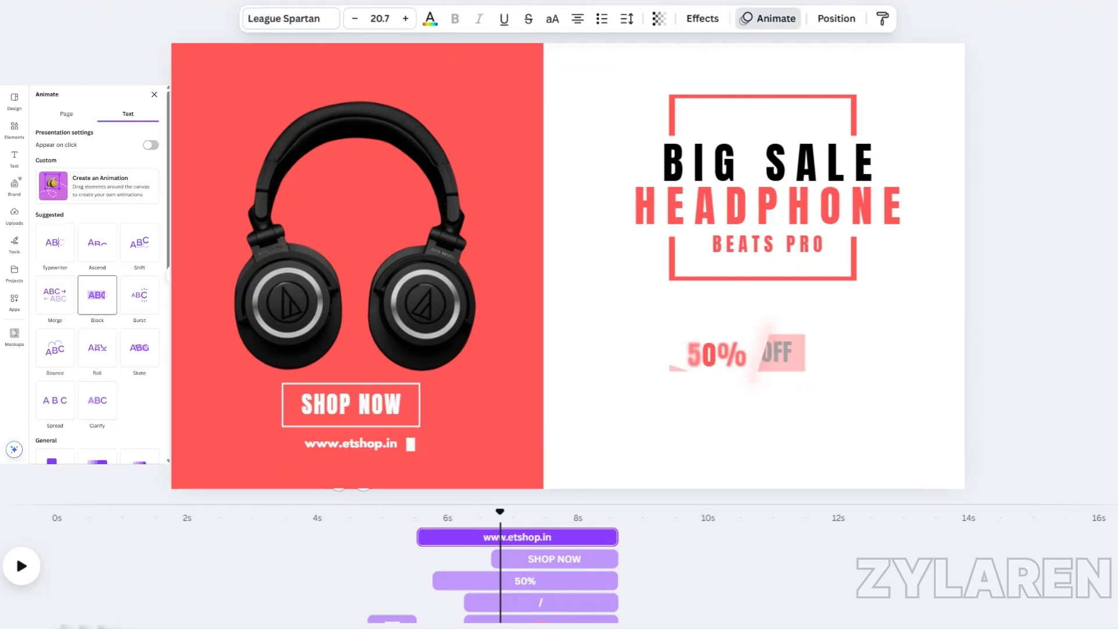
scroll(97, 233, down, 5)
click(98, 268)
drag(69, 395, 57, 396)
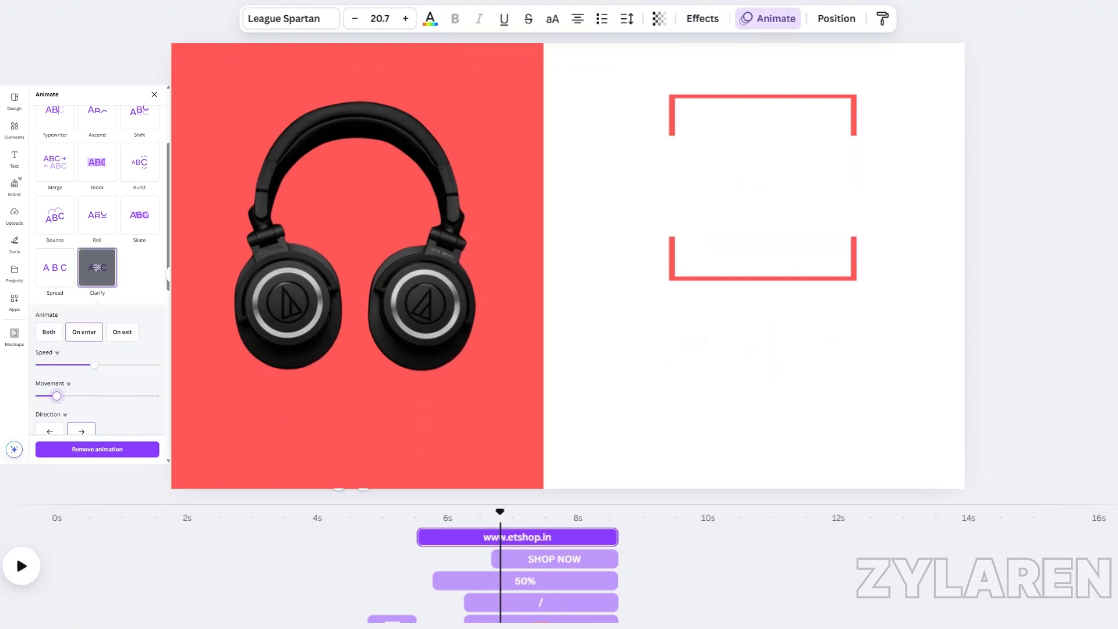
drag(95, 365, 45, 364)
Step: Trim the start of the web address so it lasts 1.8 s and play back the page
drag(418, 536, 500, 537)
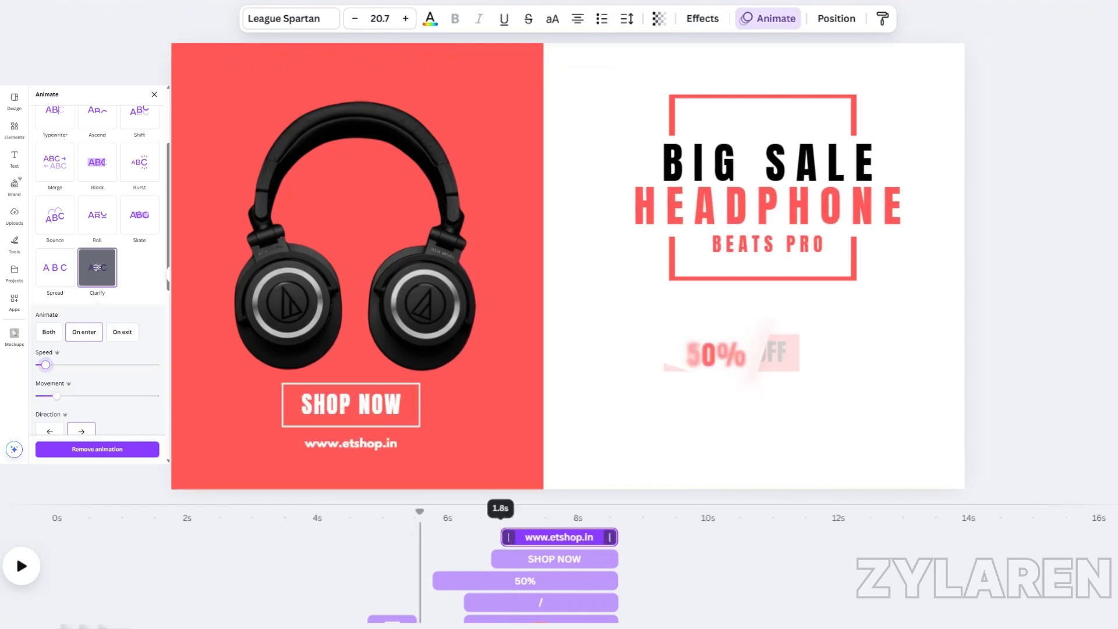
click(364, 544)
key(space)
key(space)
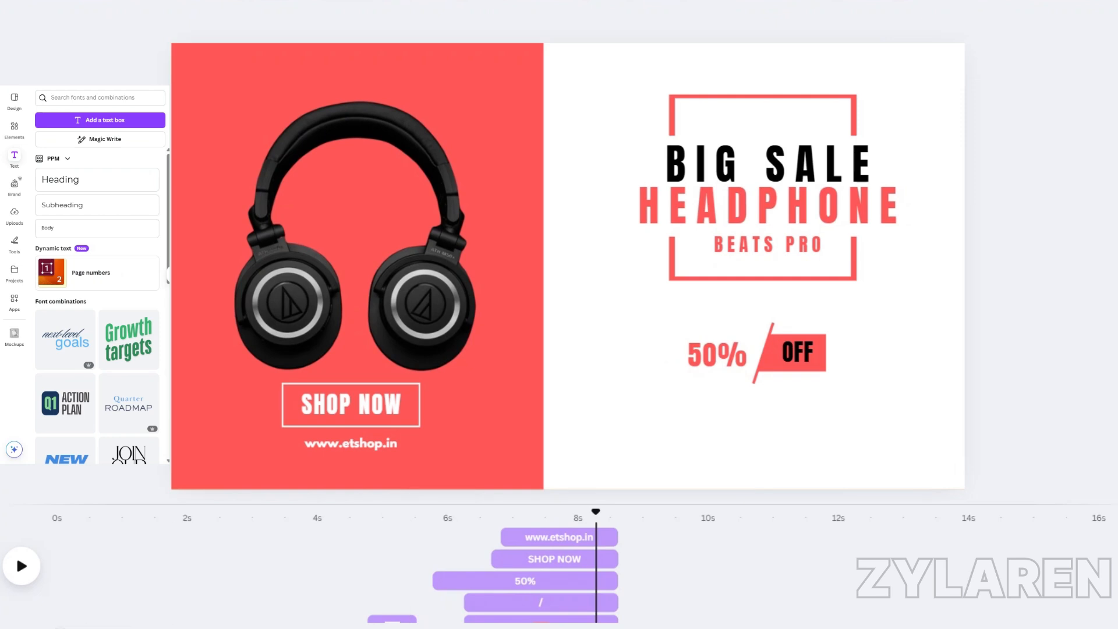
Step: Give the web address a character-by-character Typewriter entrance animation with its speed lowered almost to the minimum
click(351, 443)
click(768, 18)
click(55, 132)
drag(95, 230, 39, 229)
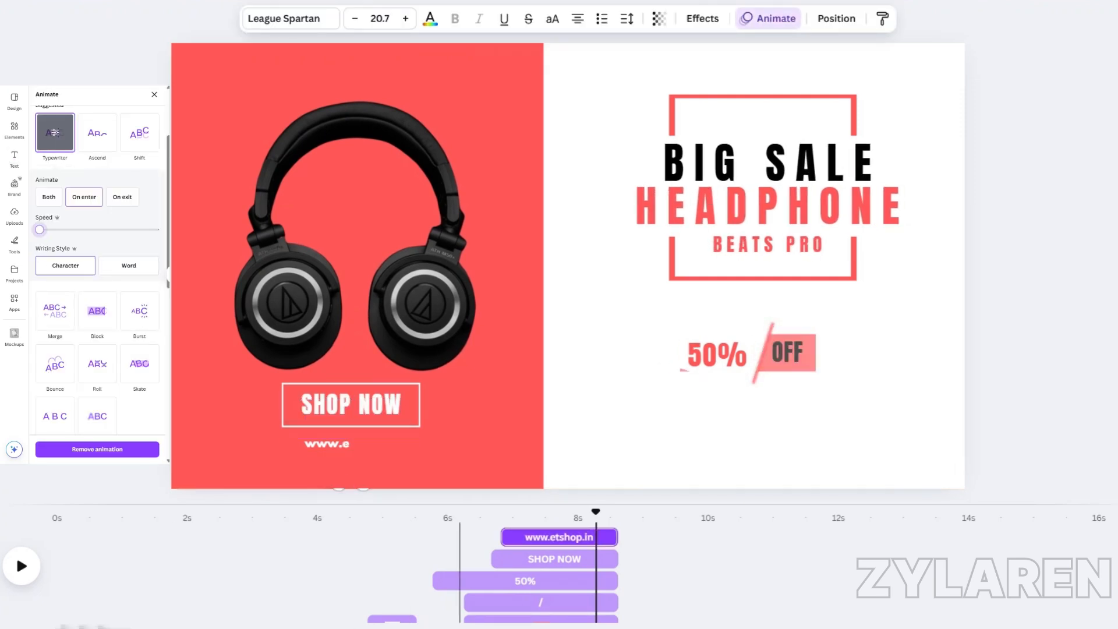
Step: Add a heading text box on the white half below the 50% label
click(754, 265)
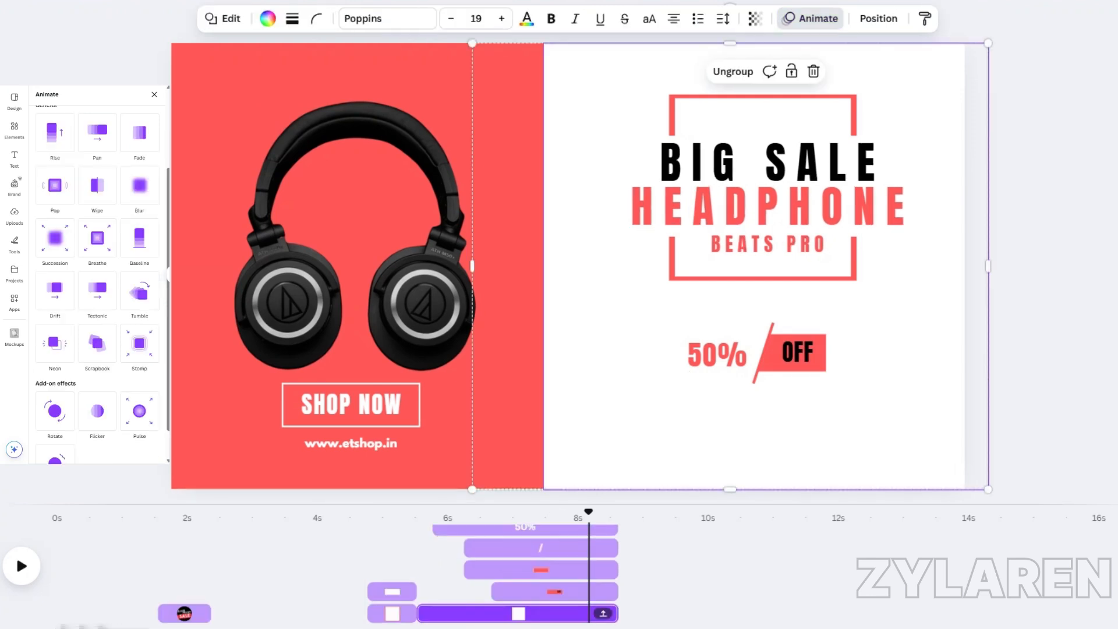
scroll(556, 573, up, 1)
click(439, 517)
scroll(557, 574, down, 2)
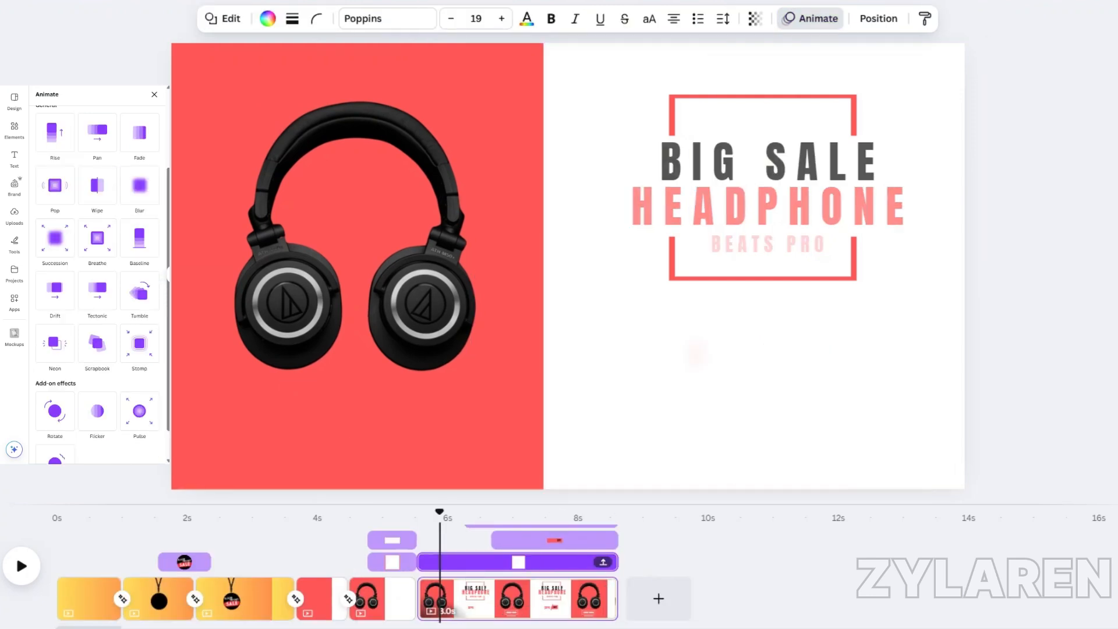
click(14, 159)
click(97, 179)
drag(567, 267, 699, 407)
double_click(699, 407)
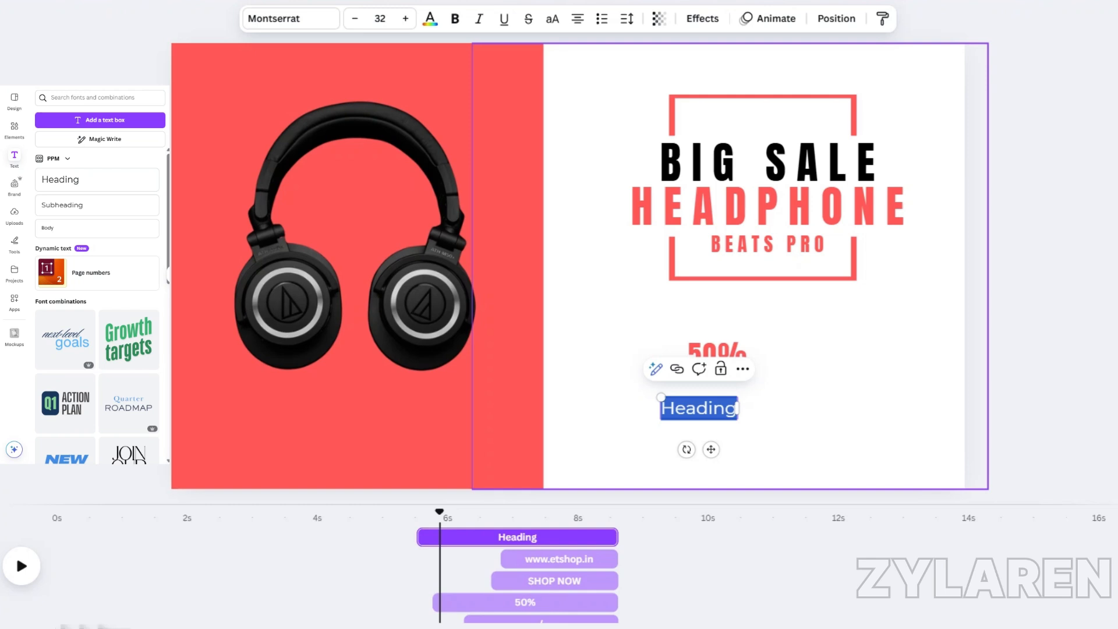
Step: Replace the heading text with "MAKE IT SO EASY TO LISTEN TO MUSIC AND TALK ON YOUR PHONE AT THE SAME TIME."
text(MAKE IT SO EASY TO LISTEN)
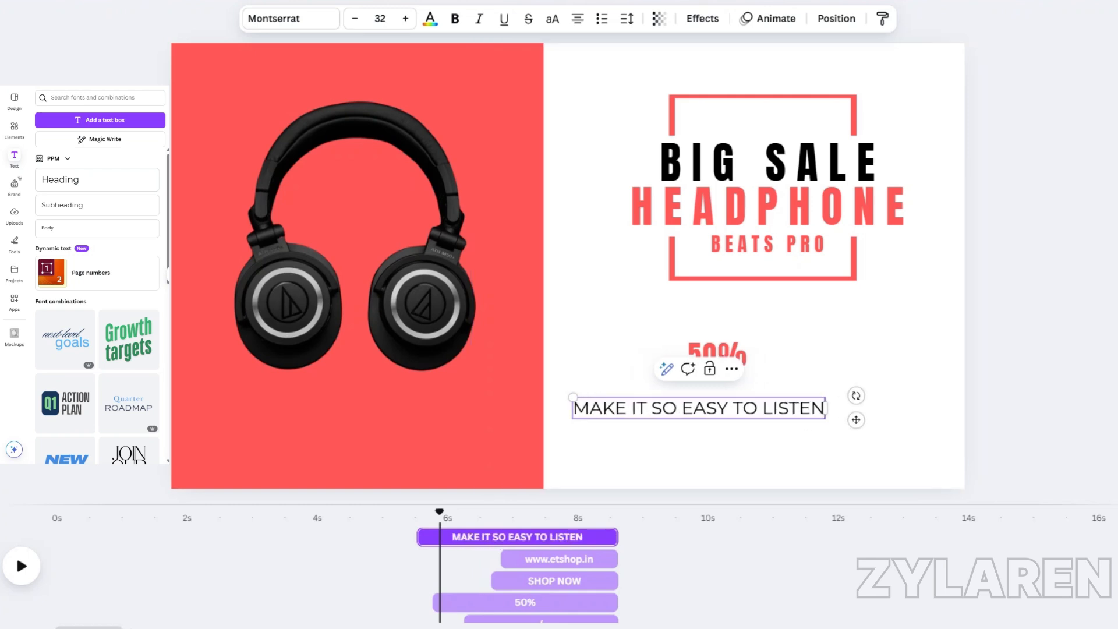
text( TO MUSIC AND TALK)
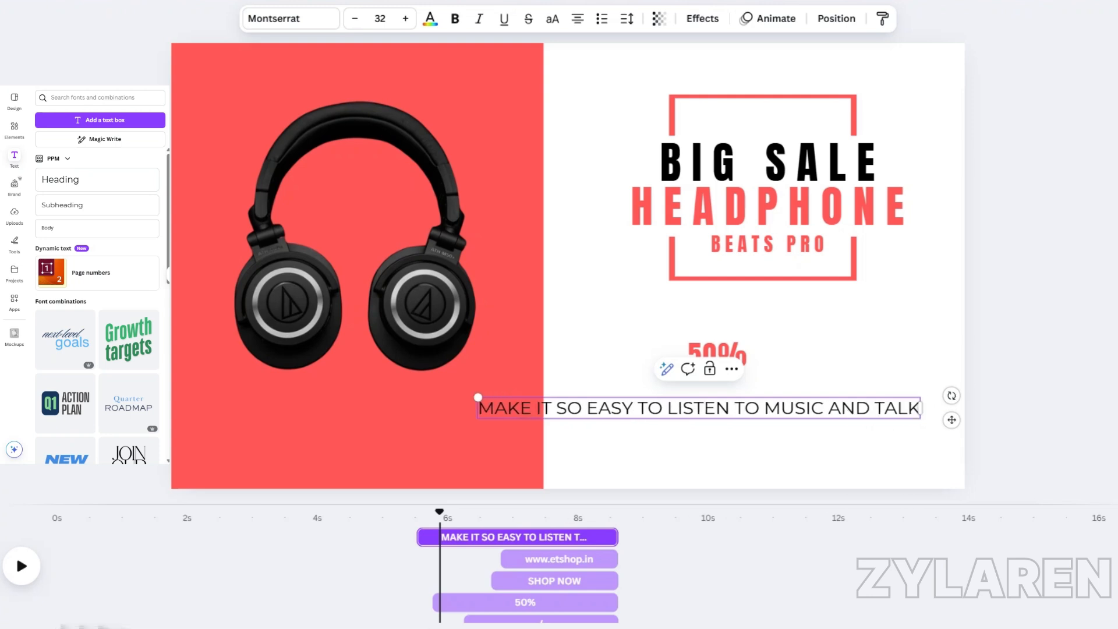
key(BackSpace)
key(BackSpace)
key(BackSpace)
key(BackSpace)
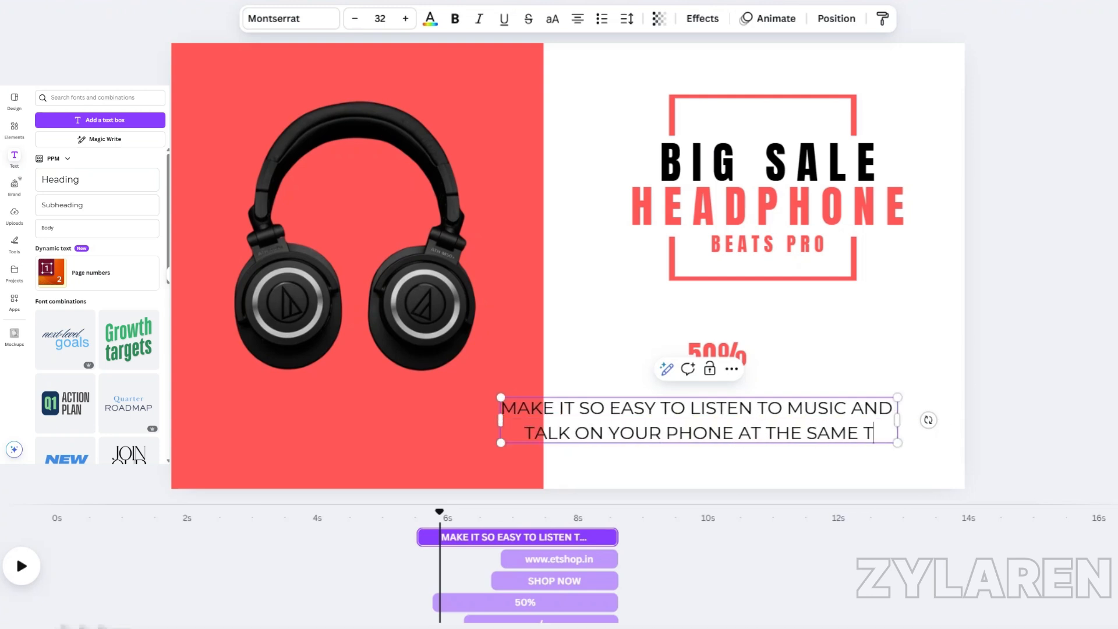
key(Escape)
Step: Centre the two-line sentence below the 50% OFF label within the white half and set its font size to 30
drag(697, 420, 757, 415)
drag(560, 393, 604, 398)
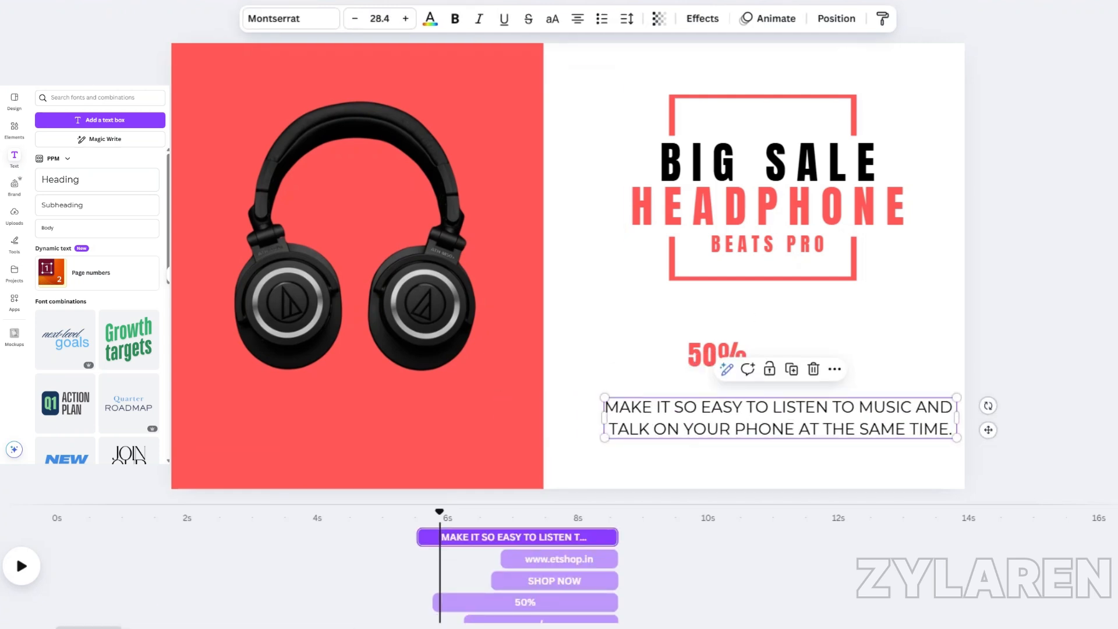
drag(779, 418, 757, 418)
click(380, 18)
text(30)
key(Return)
Step: Try Poppins, Montserrat and Canva Sans on the tagline sentence and settle on the Roboto font
click(290, 18)
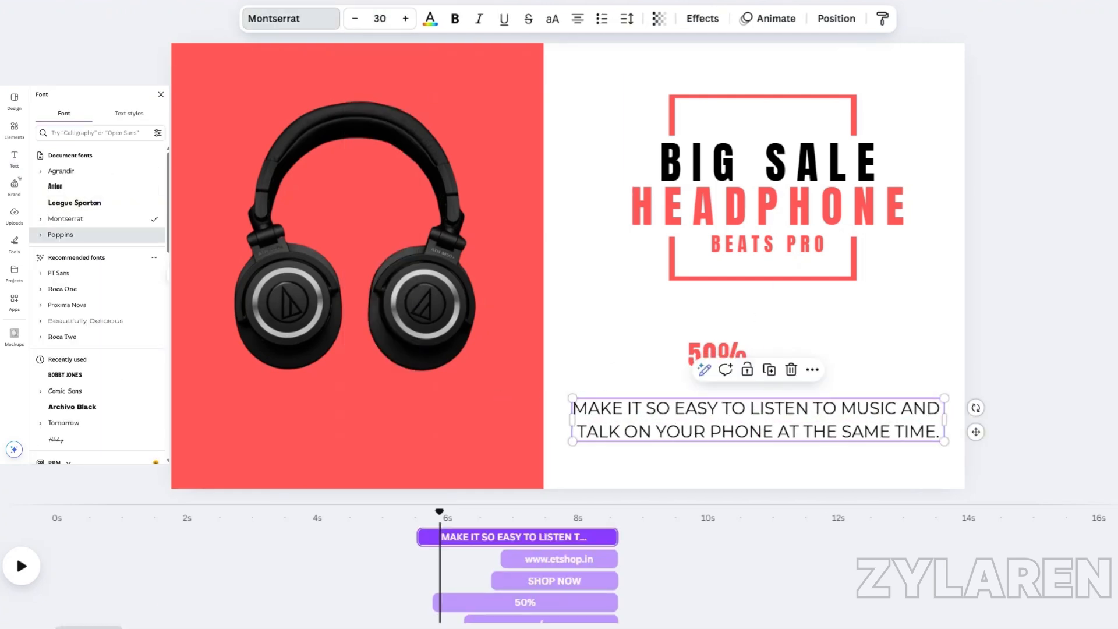
click(61, 234)
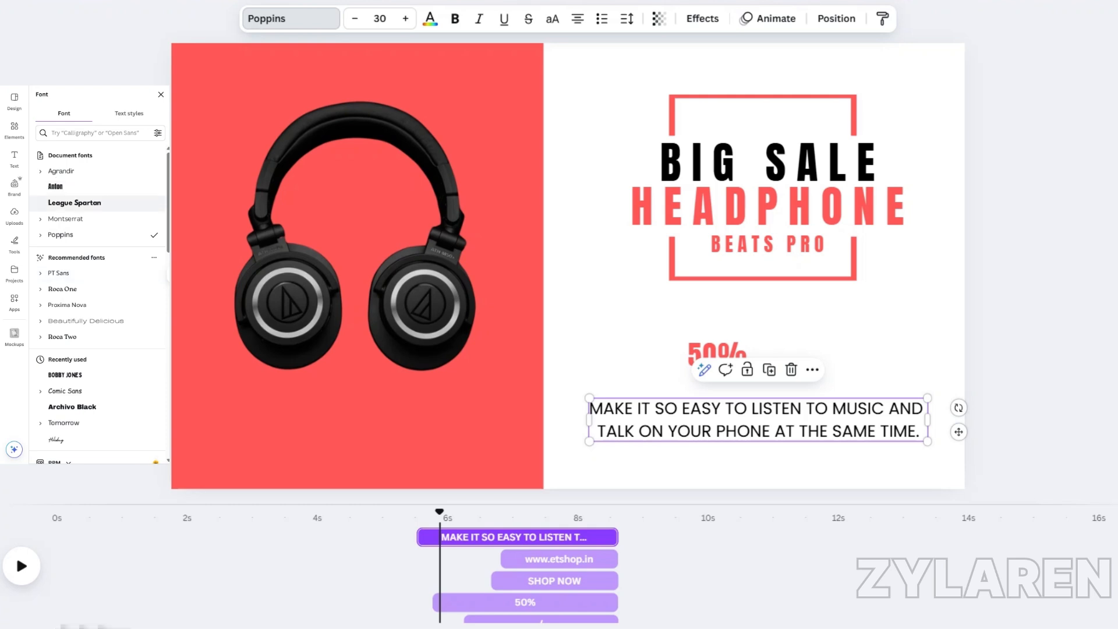
click(65, 219)
scroll(93, 326, down, 4)
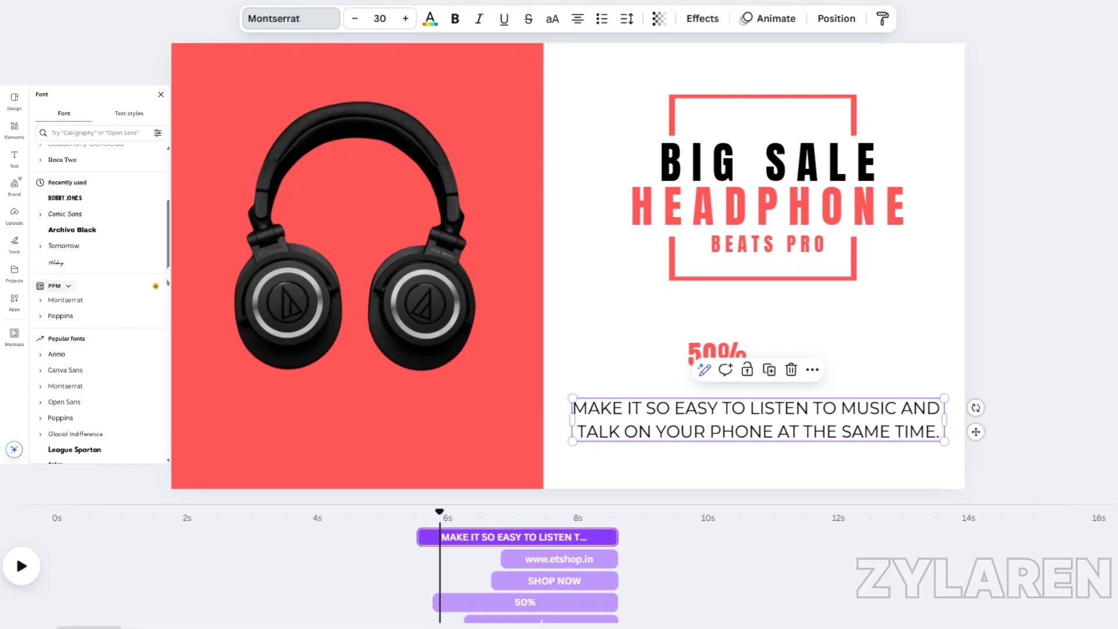
click(66, 325)
scroll(65, 326, down, 3)
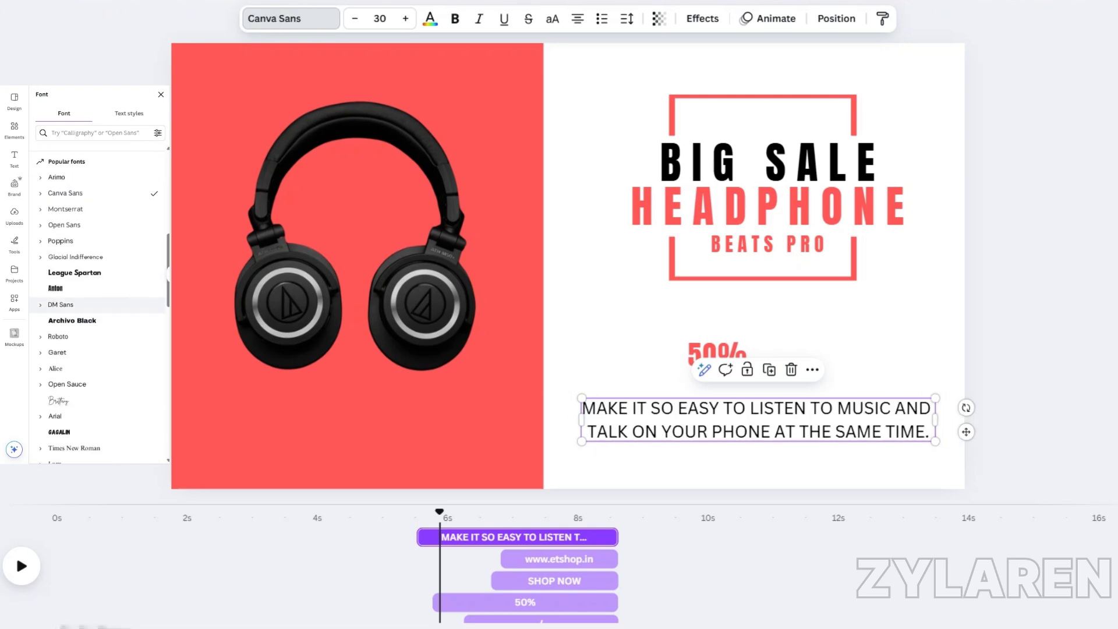
click(59, 336)
Step: Tighten the tagline's letter spacing, scale it down to size 26.2 centred below the 50% OFF label, and colour it the document's coral red
click(626, 18)
drag(577, 74, 572, 74)
drag(604, 398, 643, 402)
drag(777, 422, 768, 421)
click(430, 18)
click(149, 154)
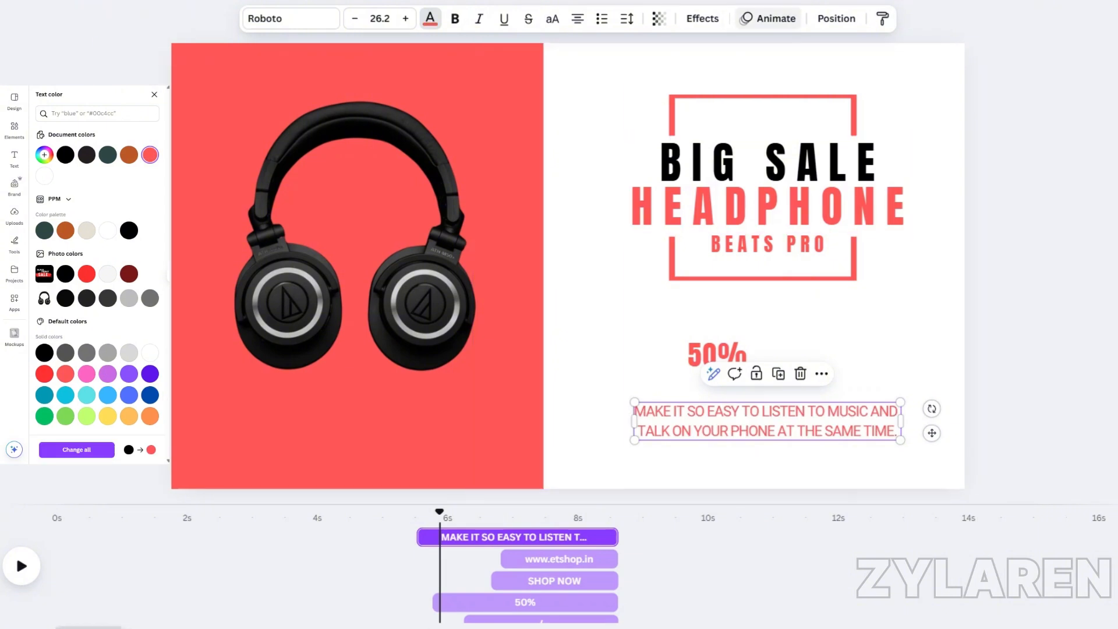
Step: Give the tagline a character-by-character Typewriter entrance animation with its speed lowered almost to the minimum, and preview the video
click(767, 18)
click(54, 243)
drag(95, 338, 45, 339)
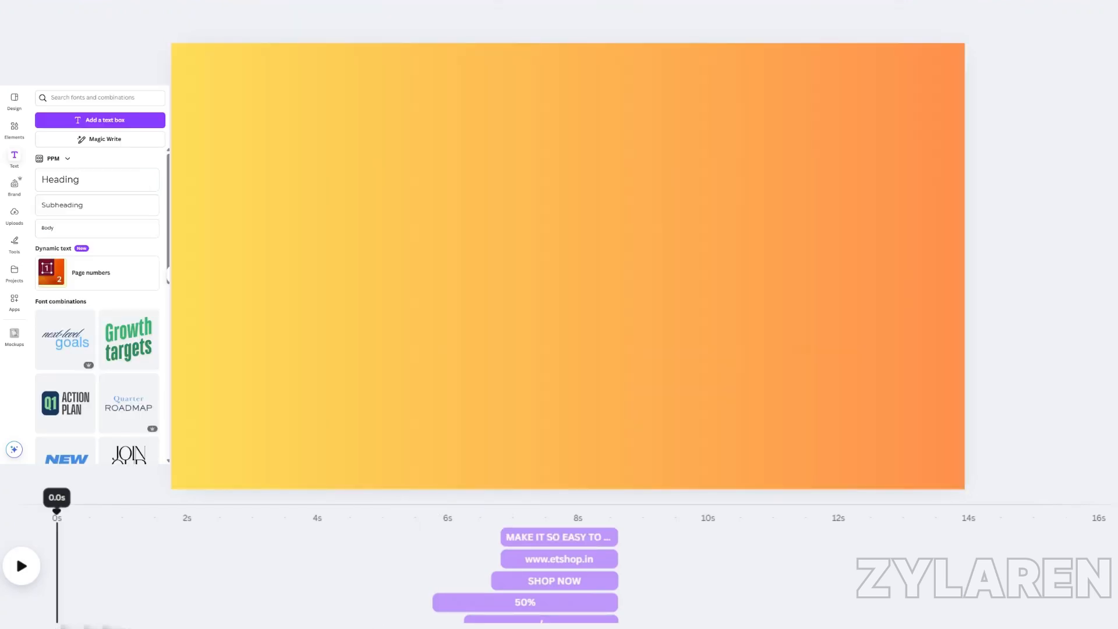
key(space)
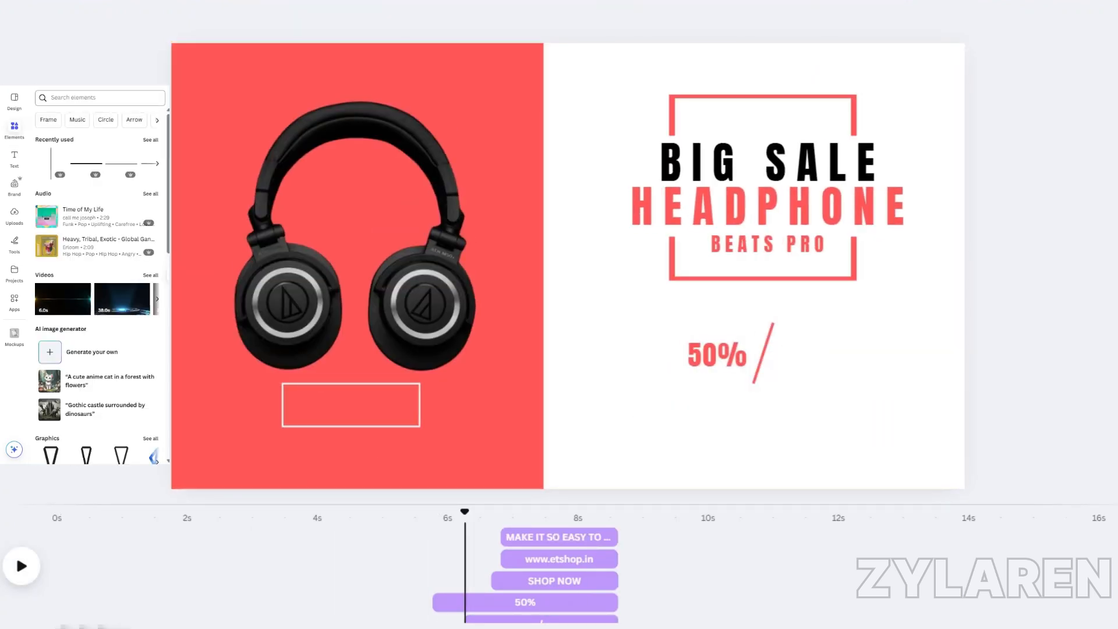
Step: Search the graphics for "SHINE" and place a small white star-shaped light flare on the headphone's left ear cup
text(SHINE)
key(Return)
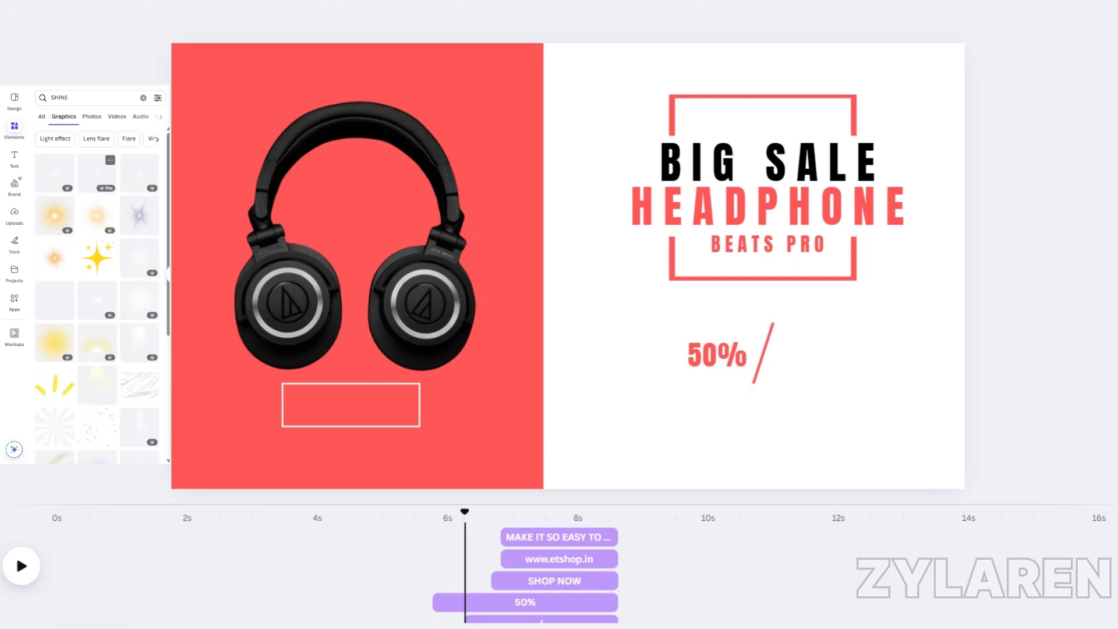
click(139, 173)
drag(567, 265, 249, 244)
drag(117, 65, 263, 265)
Step: Duplicate the light flare onto the right ear cup and trim its clip to start together with the tagline's clip
drag(321, 344, 440, 276)
key(ctrl+d)
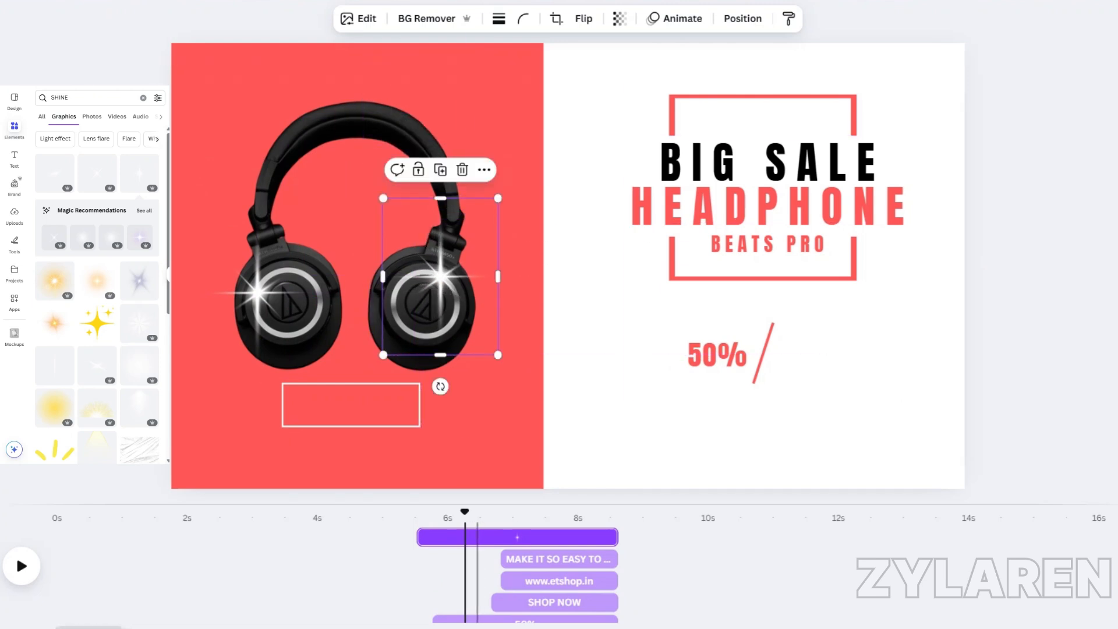
drag(418, 537, 500, 537)
Step: Give the right ear cup's light flare the Breathe animation
click(673, 18)
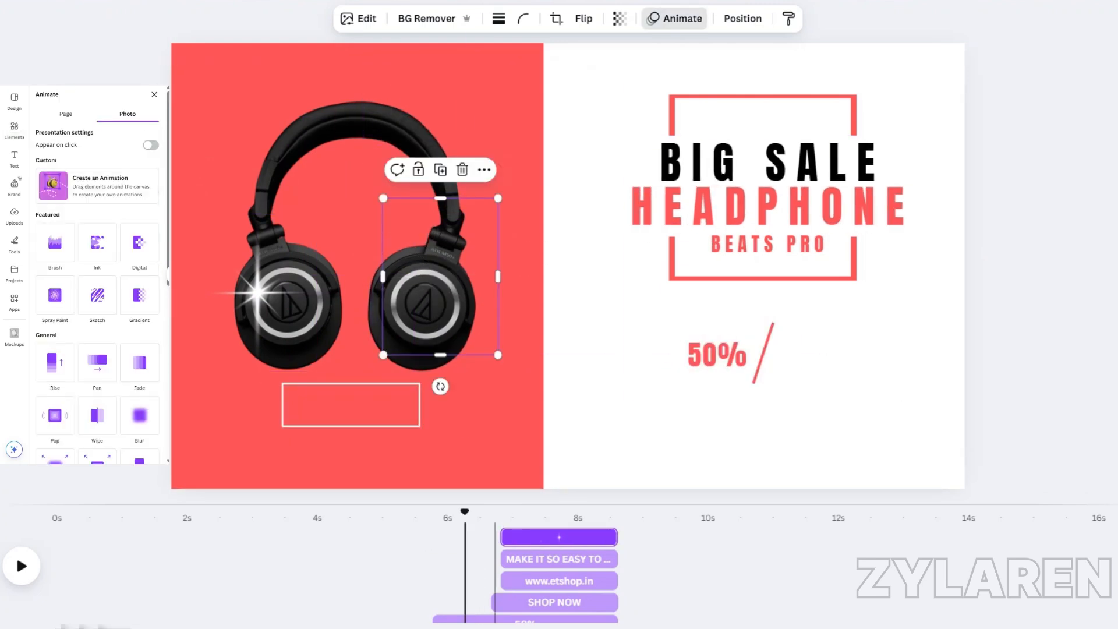
scroll(98, 296, down, 2)
click(98, 379)
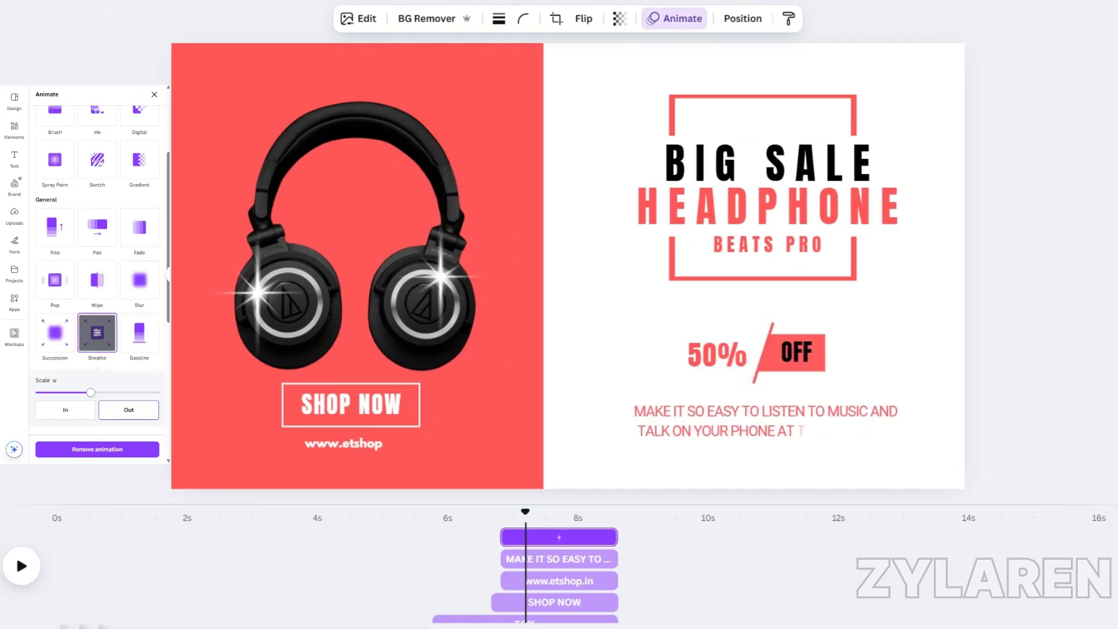
click(66, 367)
Step: Trim the left ear cup's light flare to start together with the SHOP NOW clip and give it the Succession animation
click(257, 293)
drag(419, 613, 492, 613)
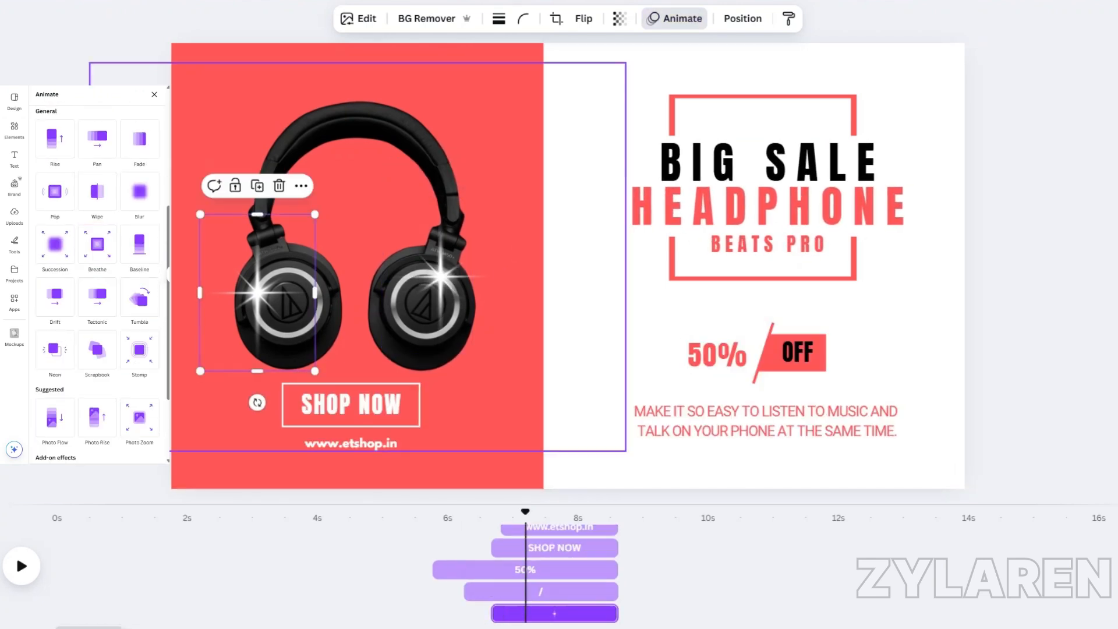
click(673, 18)
click(673, 18)
scroll(139, 371, down, 1)
scroll(139, 371, down, 1)
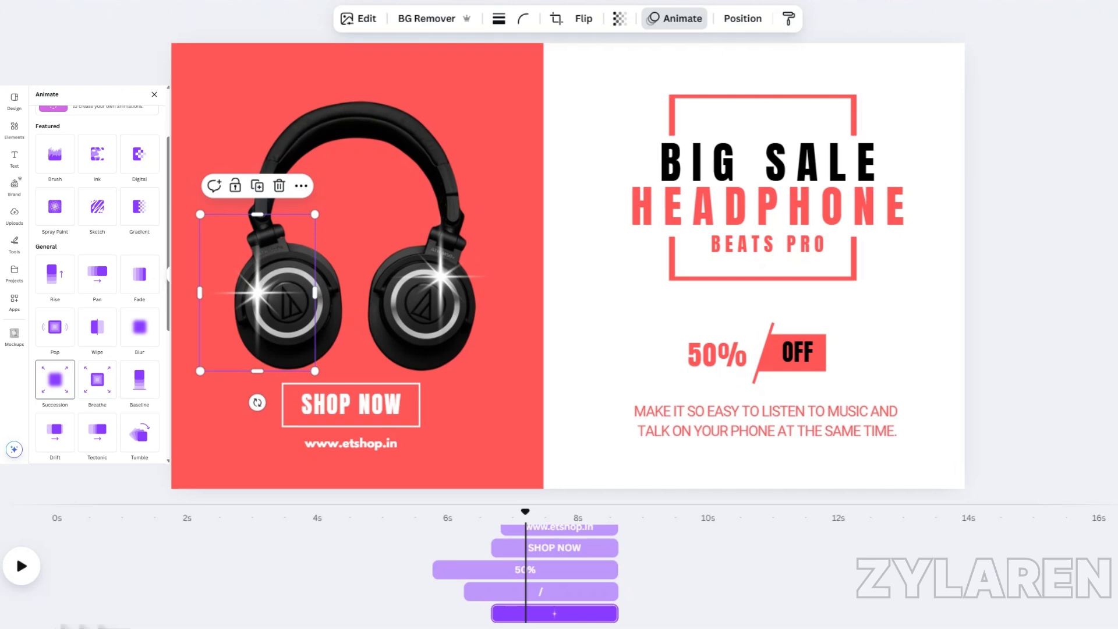
click(54, 379)
Step: Play the video from the beginning to review the whole animation
click(328, 564)
click(57, 518)
click(21, 565)
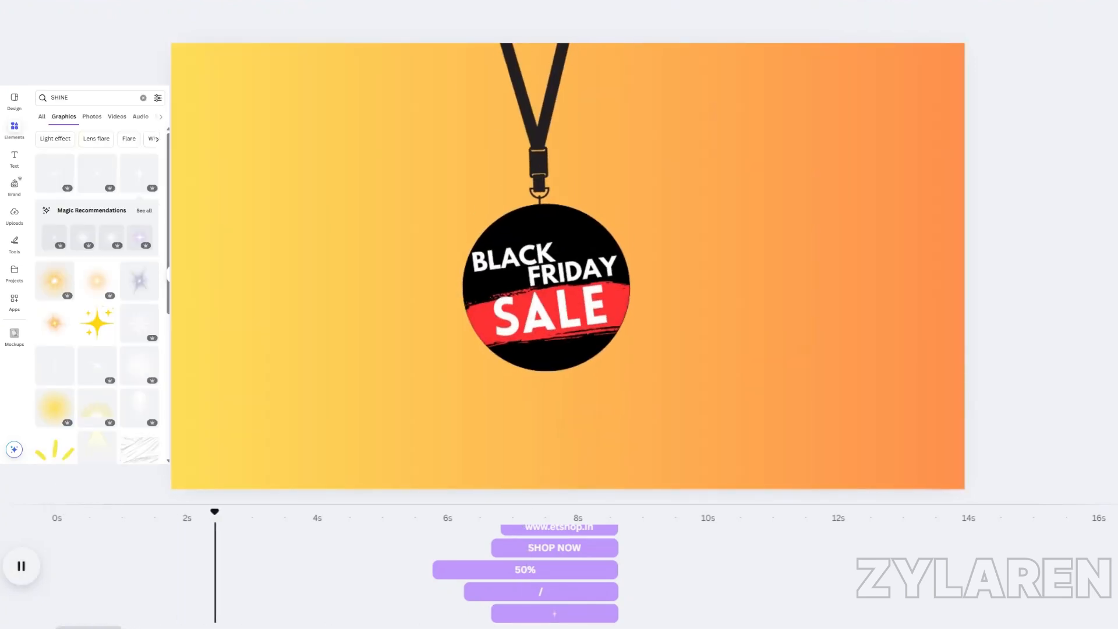